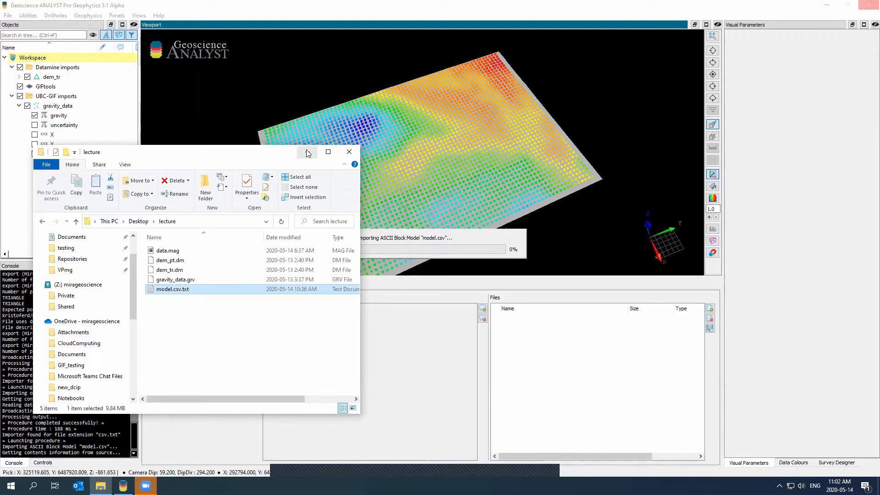
Display the RockCode data of the imported block model and show its colour table.
{"action": "left_click", "coordinate": [85, 124]}
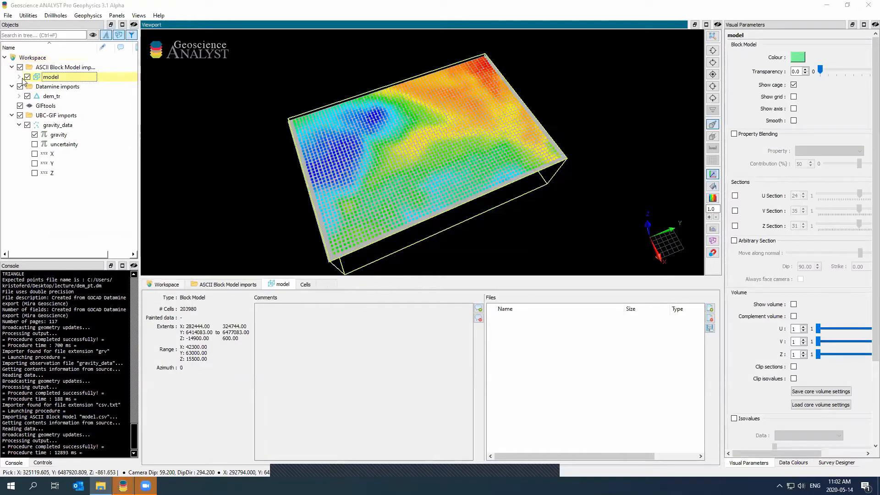
{"action": "left_click", "coordinate": [55, 98]}
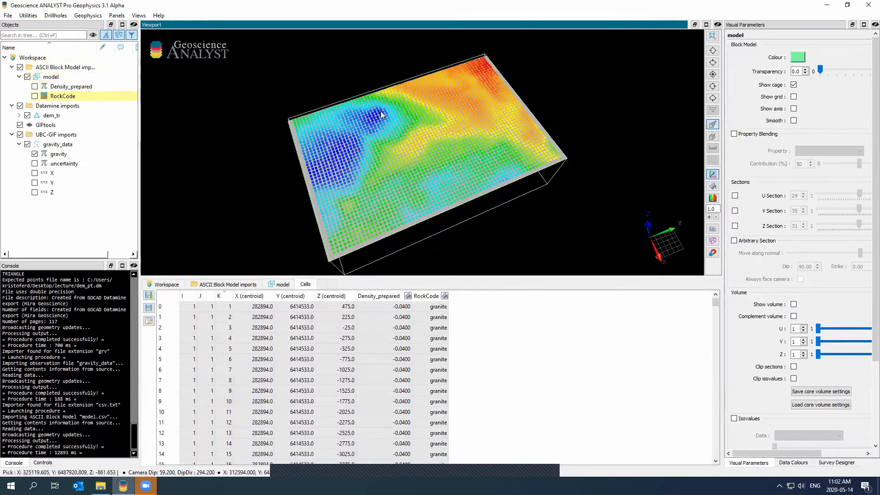
{"action": "left_click", "coordinate": [35, 96]}
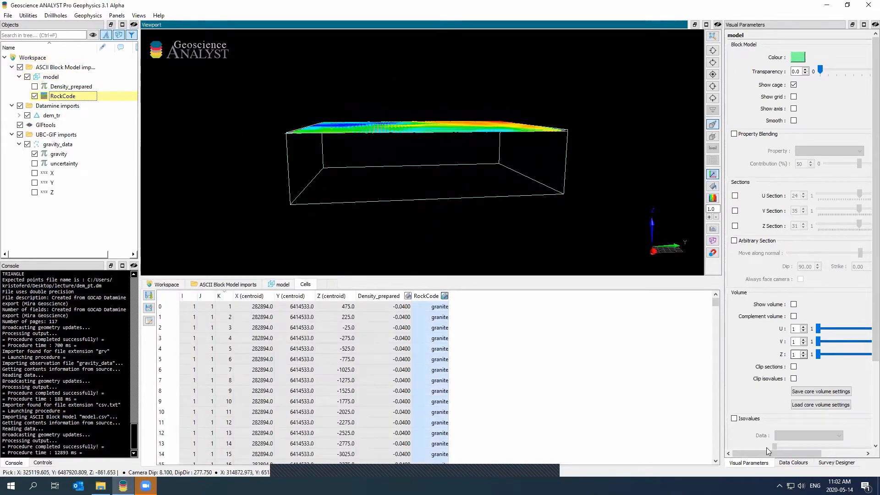
{"action": "left_click", "coordinate": [792, 463]}
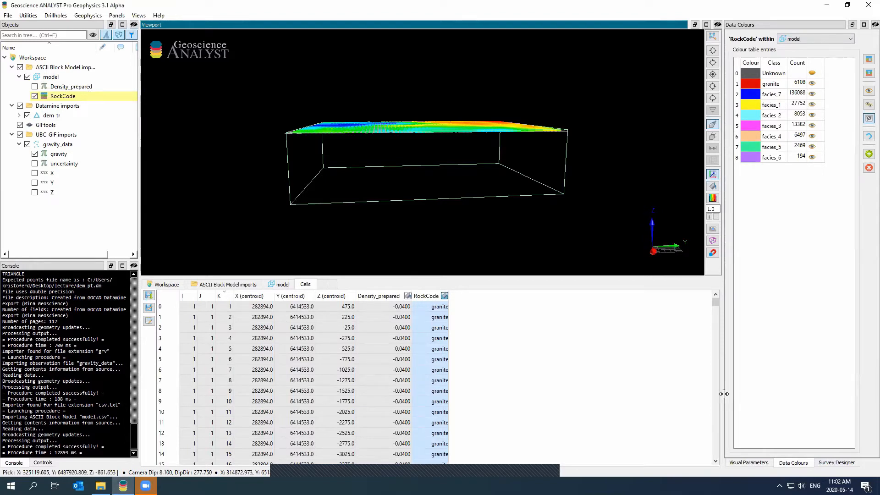
Turn on the U, V and Z sections of the block model and view them in 3D.
{"action": "left_click_drag", "start_coordinate": [723, 398], "coordinate": [682, 398]}
{"action": "left_click", "coordinate": [713, 463]}
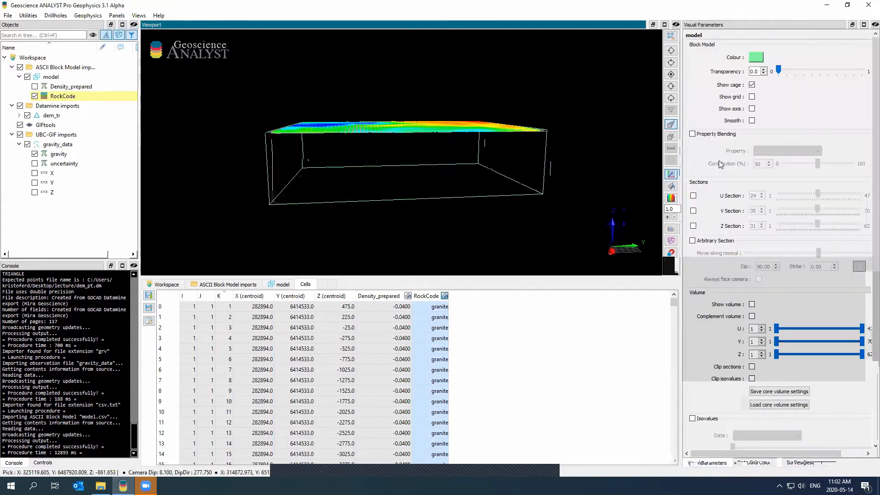
{"action": "left_click", "coordinate": [693, 195]}
{"action": "left_click", "coordinate": [693, 225]}
{"action": "left_click", "coordinate": [692, 210]}
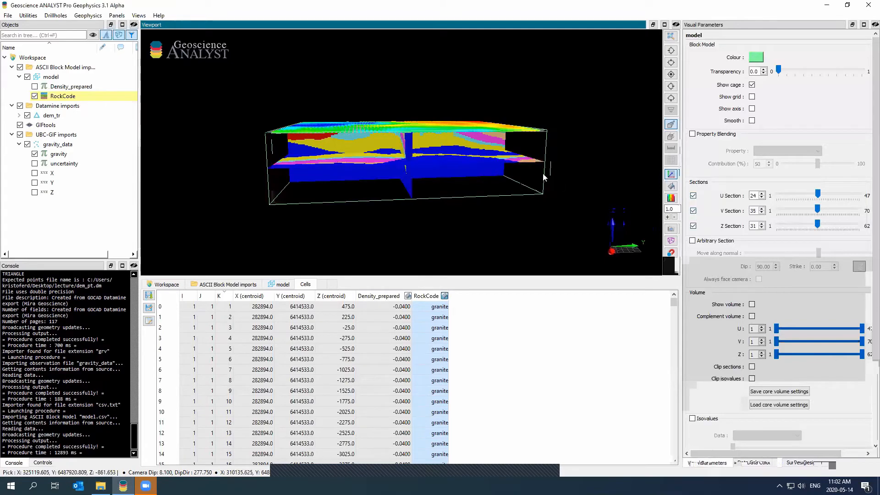
{"action": "left_click_drag", "start_coordinate": [435, 156], "coordinate": [492, 158]}
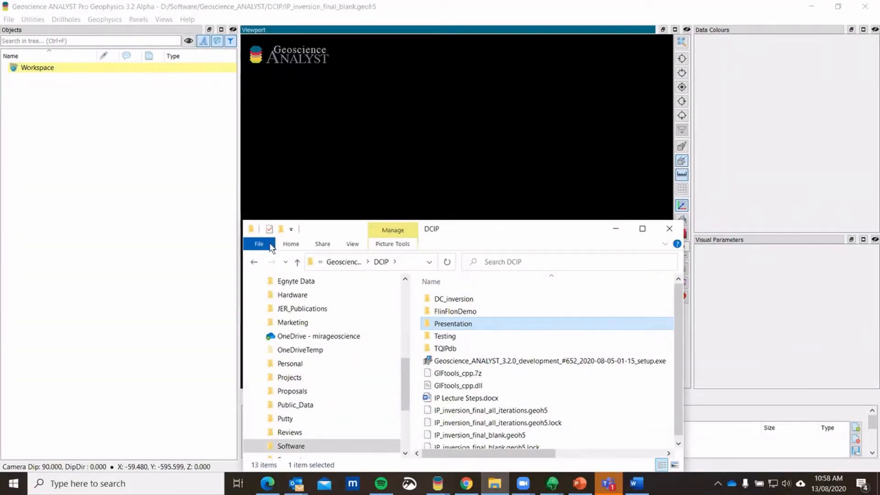
Import the Topography_tr.dm surface from the FlinFlonDemo datamine folder into the empty workspace.
{"action": "left_click_drag", "start_coordinate": [485, 232], "coordinate": [261, 242]}
{"action": "double_click", "coordinate": [232, 321]}
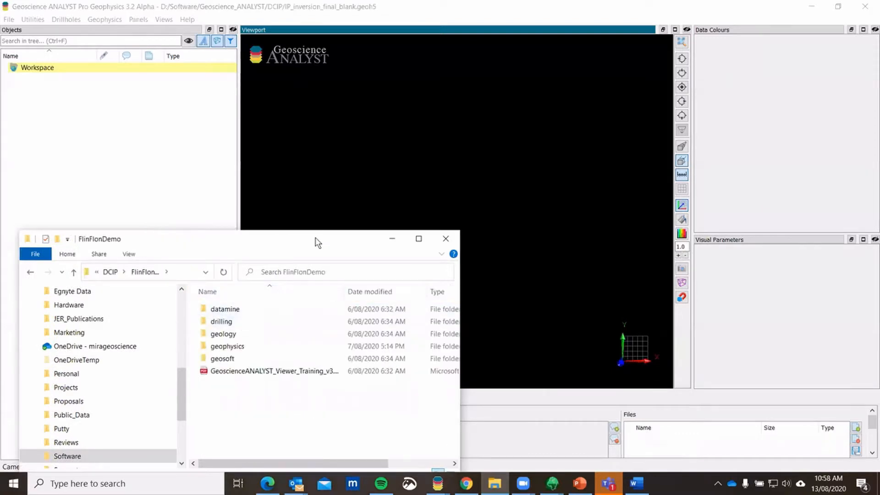
{"action": "left_click_drag", "start_coordinate": [320, 247], "coordinate": [357, 301]}
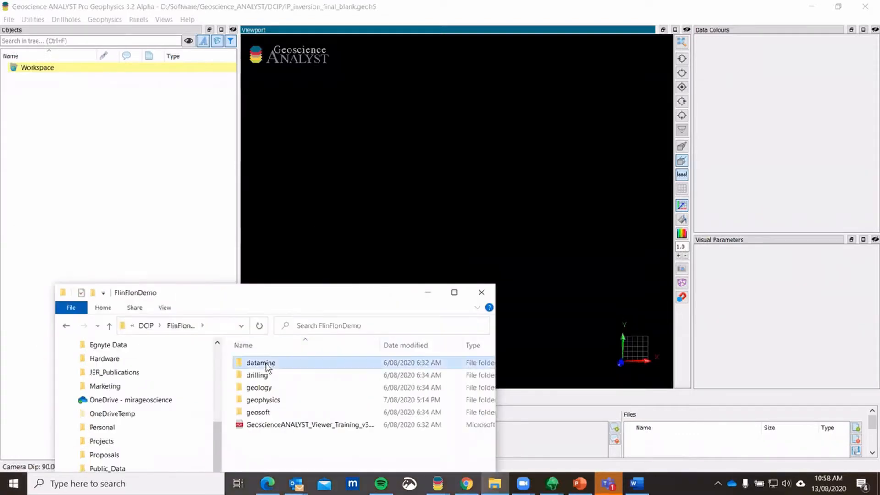
{"action": "double_click", "coordinate": [265, 362]}
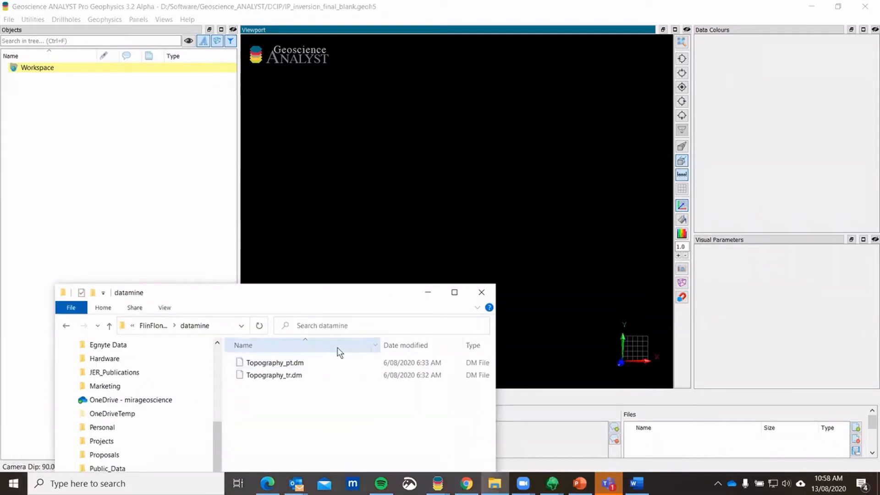
{"action": "left_click", "coordinate": [261, 376]}
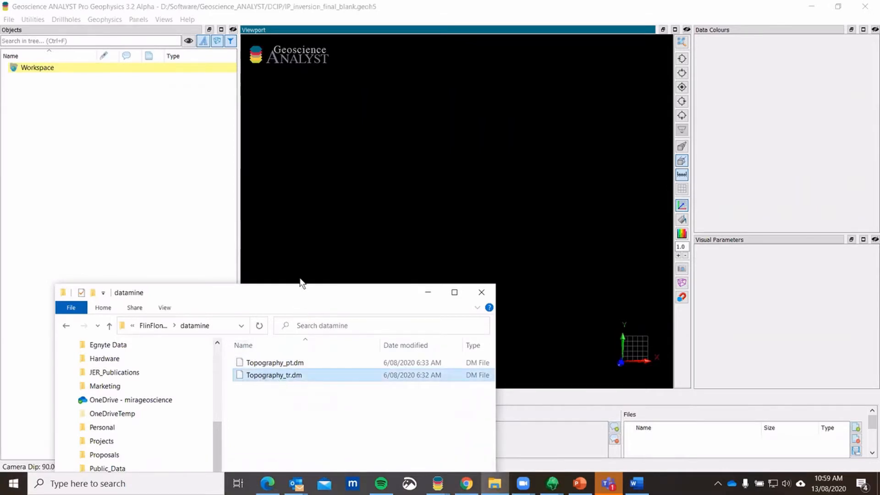
{"action": "left_click_drag", "start_coordinate": [300, 292], "coordinate": [265, 261]}
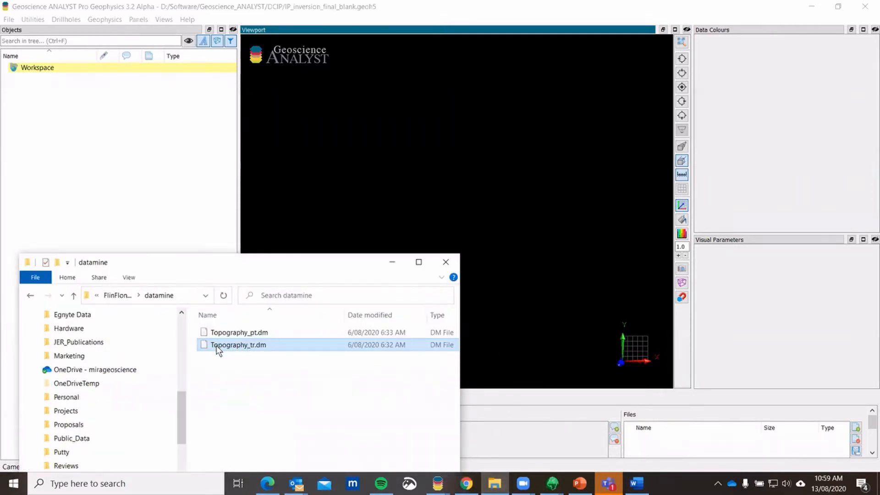
{"action": "left_click_drag", "start_coordinate": [215, 346], "coordinate": [465, 185]}
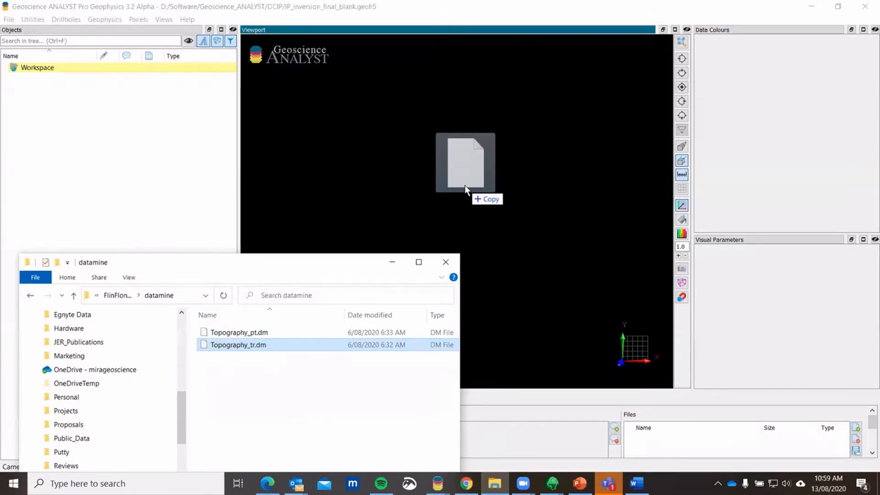
{"action": "left_click_drag", "start_coordinate": [465, 185], "coordinate": [465, 185]}
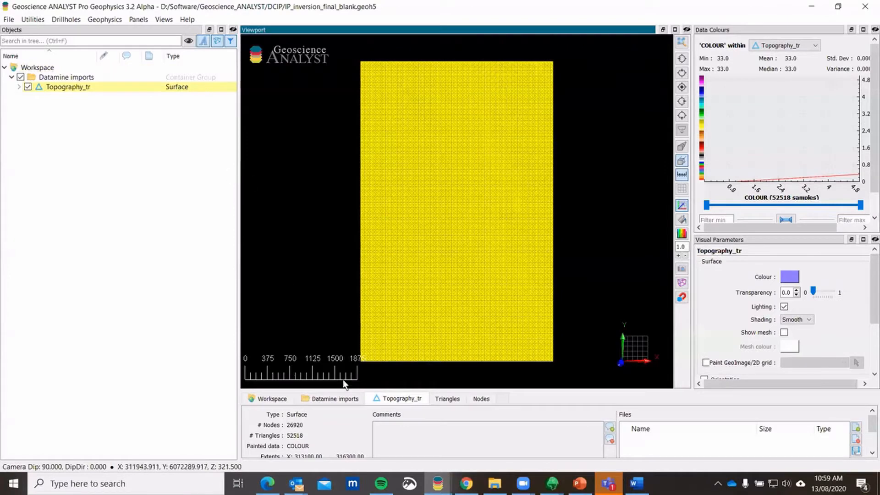
Show the triangle table of the Topography_tr surface and colour the surface by its geometric Z data.
{"action": "left_click", "coordinate": [452, 402]}
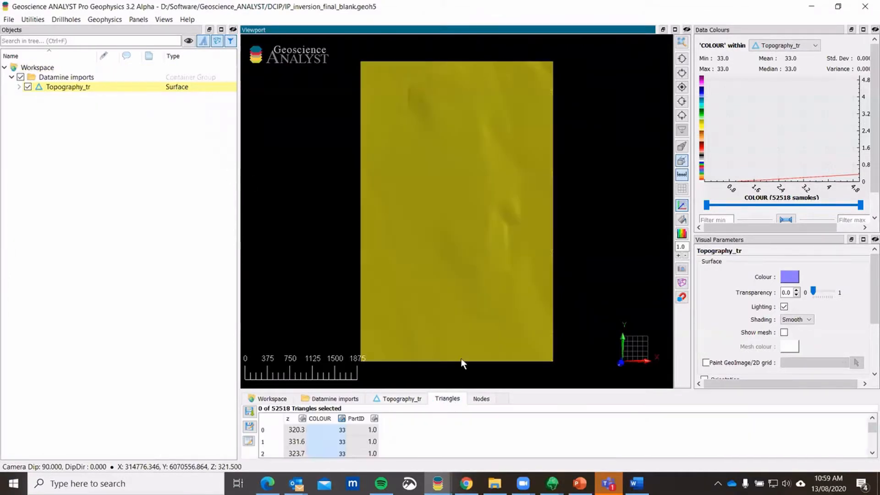
{"action": "left_click_drag", "start_coordinate": [454, 286], "coordinate": [443, 220]}
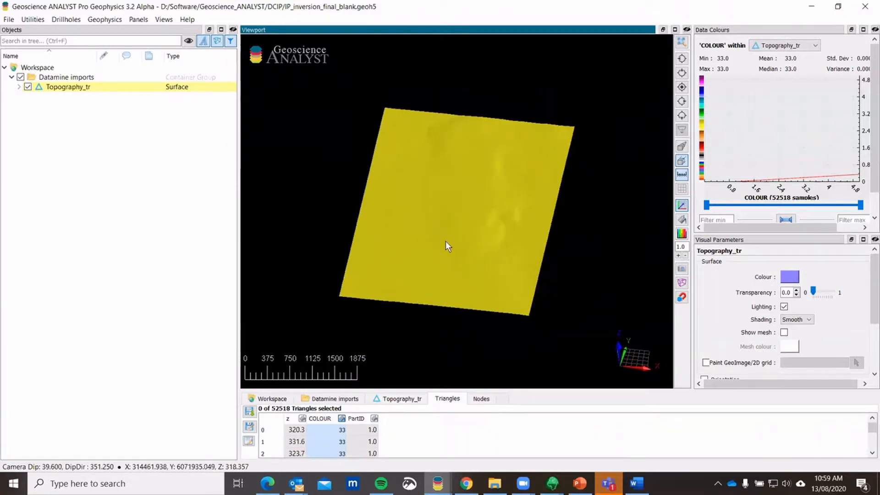
{"action": "left_click", "coordinate": [19, 87]}
{"action": "left_click", "coordinate": [35, 134]}
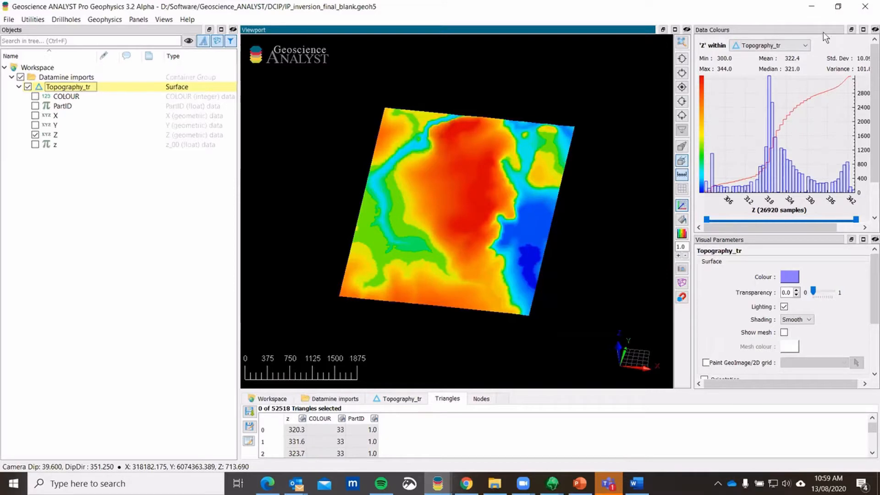
Apply a linear colour mapping to the topography's Z data with a range of 300 to 344.
{"action": "left_click_drag", "start_coordinate": [819, 227], "coordinate": [841, 228]}
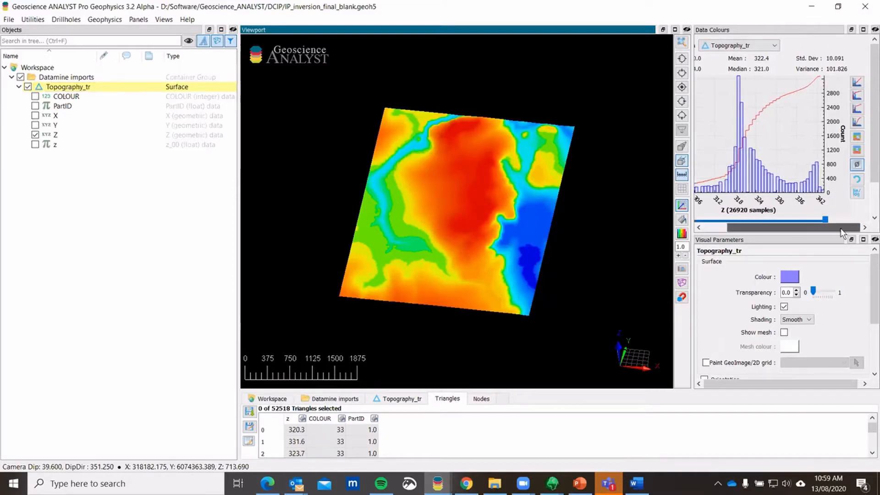
{"action": "left_click", "coordinate": [856, 95]}
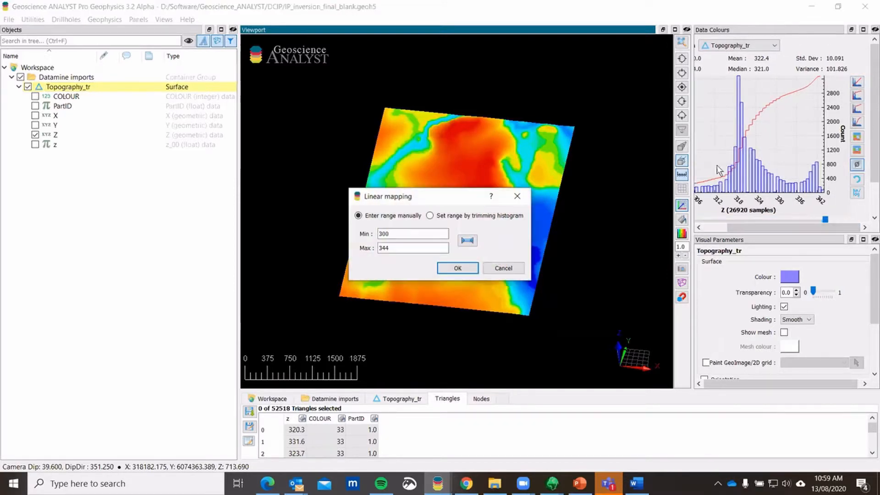
{"action": "left_click", "coordinate": [458, 267]}
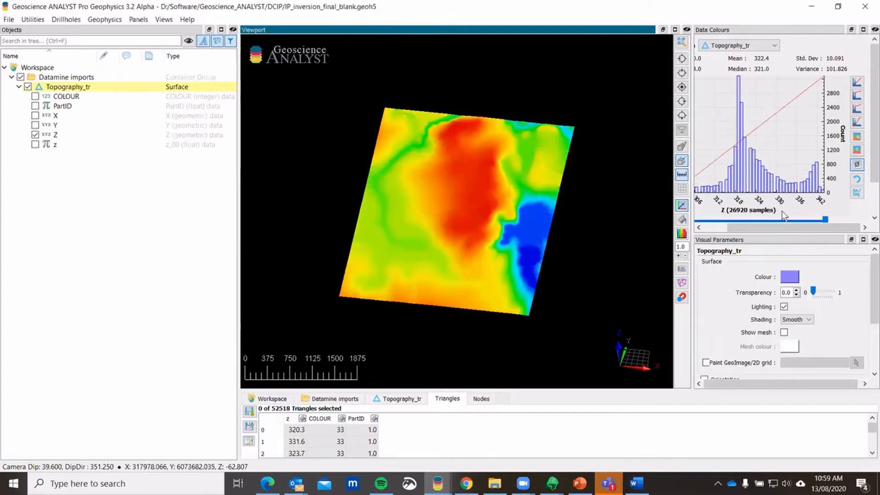
Set the colour table of the topography's Z data to elevation and view the recoloured surface.
{"action": "scroll", "coordinate": [870, 174], "scroll_direction": "down", "scroll_amount": 2}
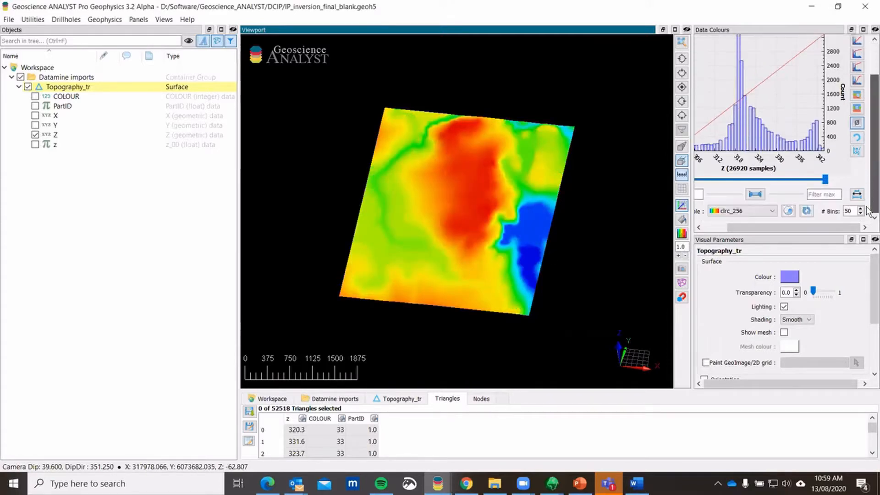
{"action": "left_click", "coordinate": [749, 209]}
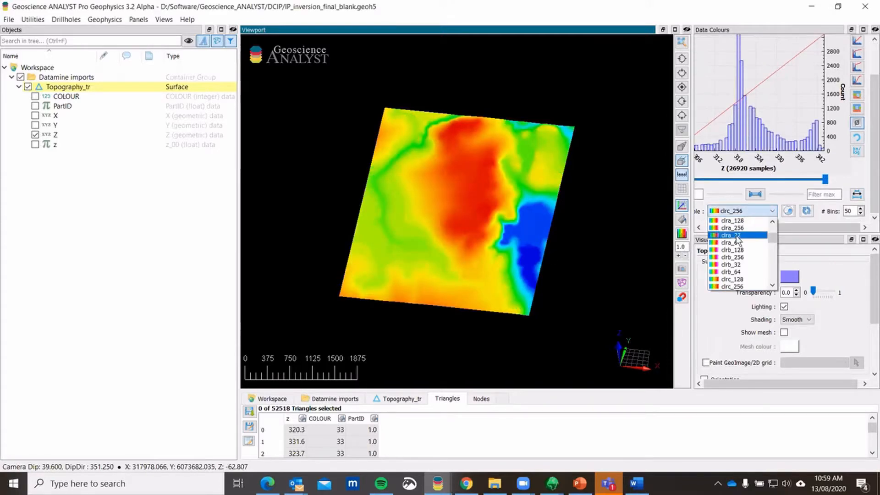
{"action": "scroll", "coordinate": [738, 238], "scroll_direction": "down", "scroll_amount": 3}
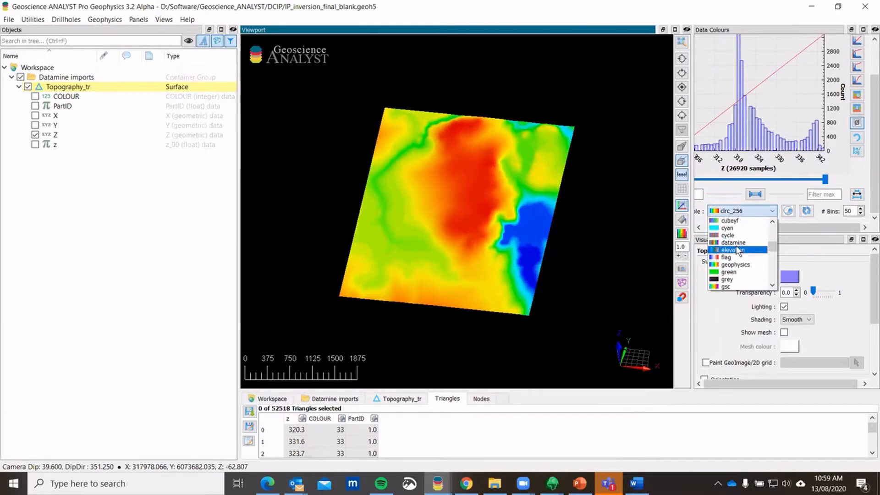
{"action": "left_click", "coordinate": [736, 248]}
{"action": "left_click_drag", "start_coordinate": [468, 189], "coordinate": [472, 290]}
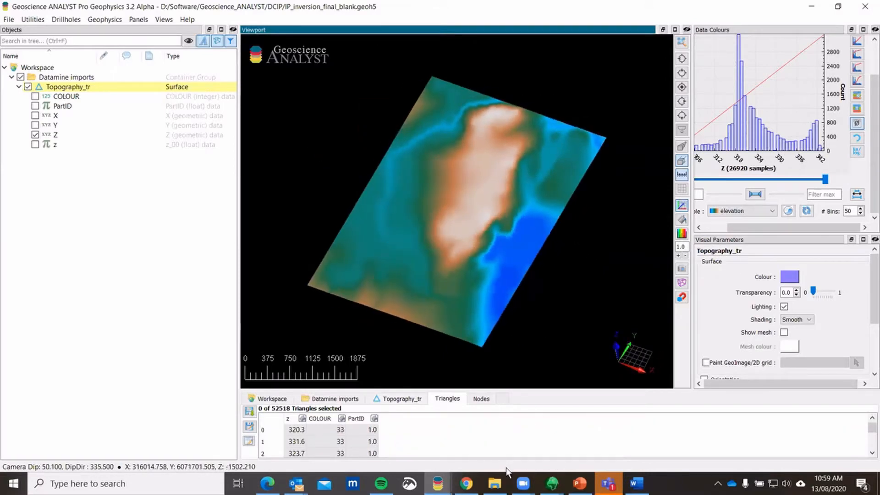
Import the DC survey file flinflon_noisy_DC.dc from the FlinFlonDemo geophysics folder and inspect its electrodes around the topography.
{"action": "left_click", "coordinate": [495, 483]}
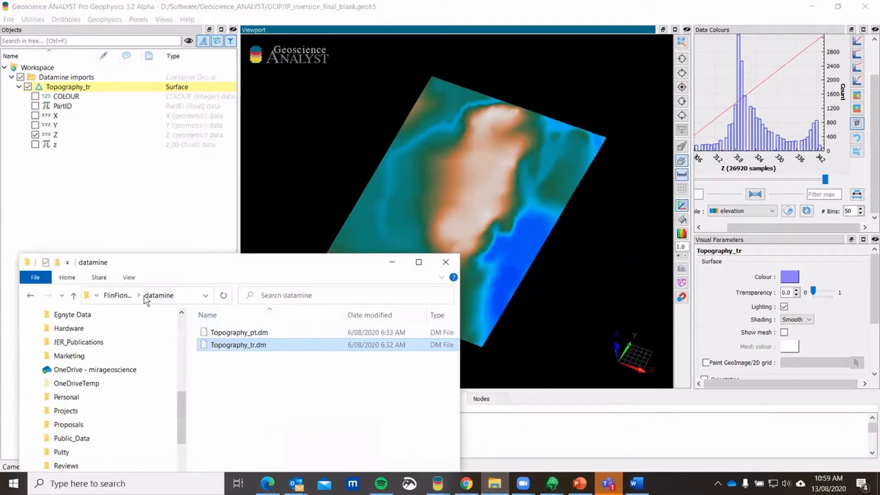
{"action": "left_click", "coordinate": [117, 295]}
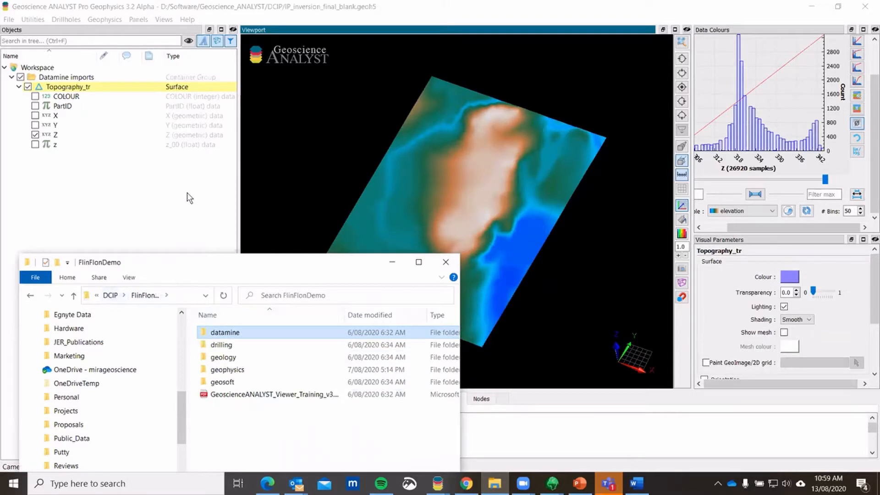
{"action": "double_click", "coordinate": [226, 369]}
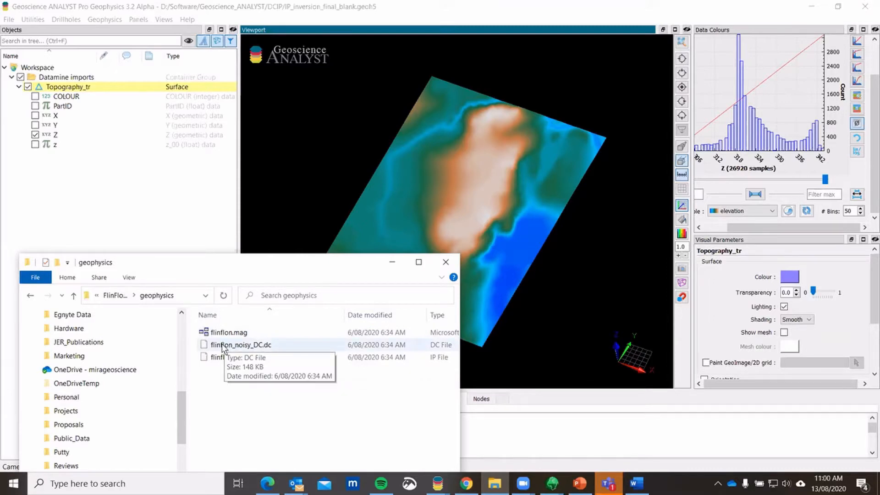
{"action": "left_click_drag", "start_coordinate": [223, 347], "coordinate": [333, 196]}
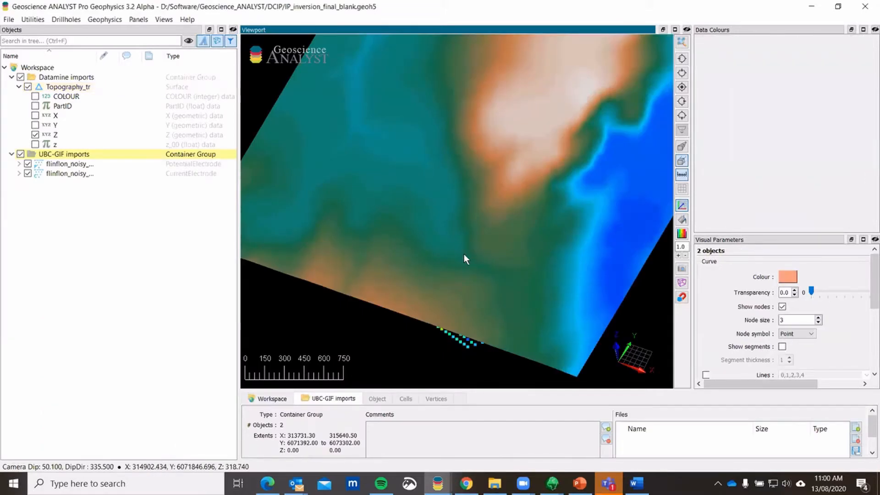
{"action": "left_click_drag", "start_coordinate": [465, 259], "coordinate": [442, 203]}
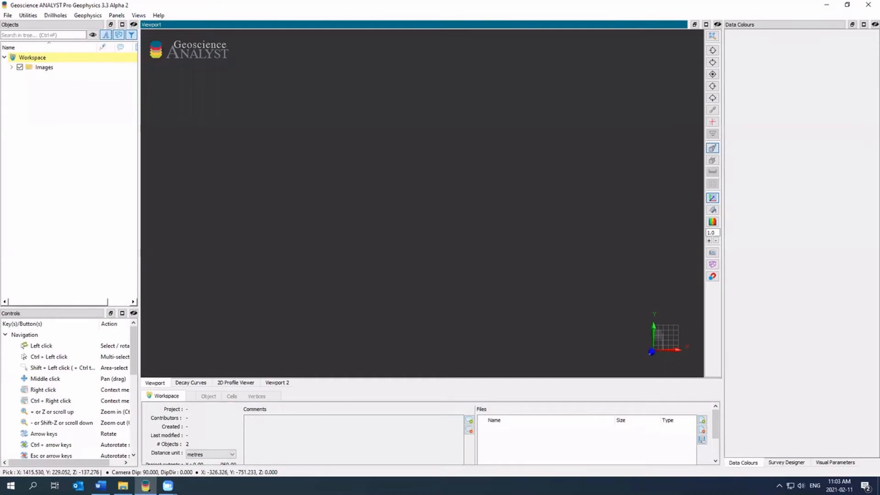
Import the grid file Bishop.grd from the lecture folder into the workspace.
{"action": "left_click", "coordinate": [123, 485]}
{"action": "left_click", "coordinate": [214, 323]}
{"action": "left_click_drag", "start_coordinate": [214, 323], "coordinate": [436, 183]}
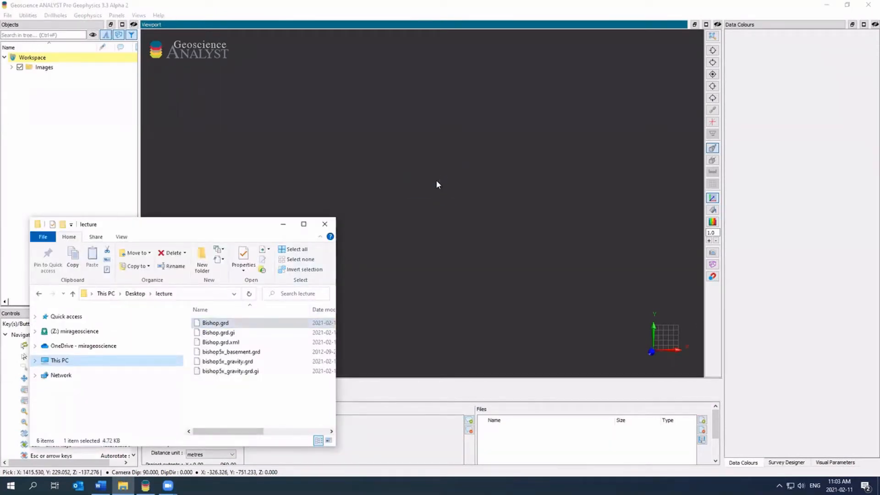
{"action": "left_click", "coordinate": [435, 181]}
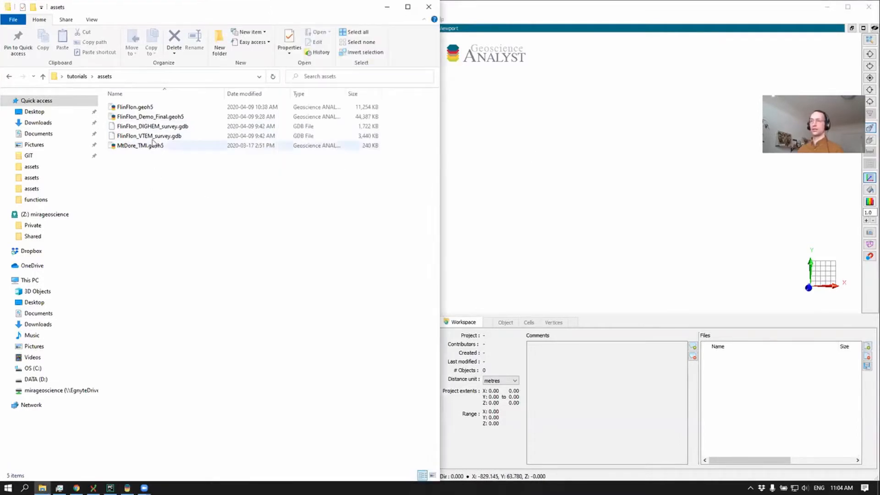
Import the Geosoft databases FlinFlon_DIGHEM_survey.gdb and FlinFlon_VTEM_survey.gdb from the assets folder, keeping all channels.
{"action": "left_click_drag", "start_coordinate": [151, 127], "coordinate": [537, 189]}
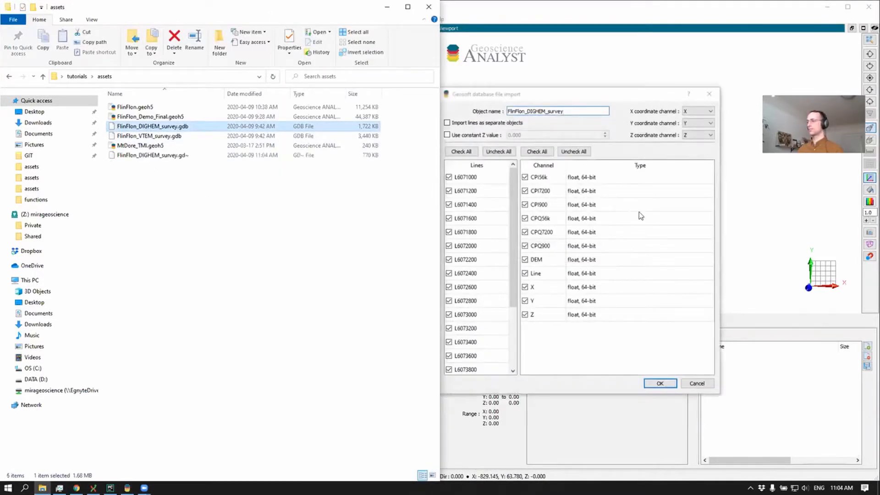
{"action": "left_click", "coordinate": [659, 383]}
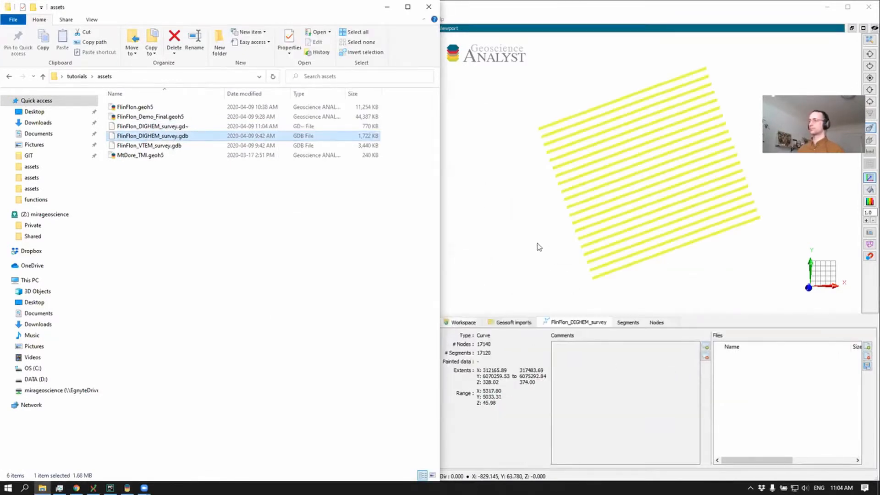
{"action": "left_click_drag", "start_coordinate": [147, 135], "coordinate": [555, 221]}
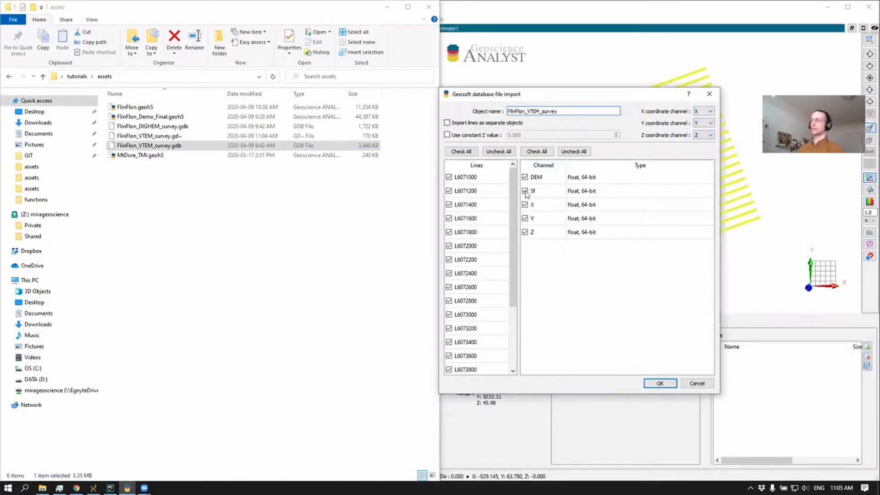
{"action": "left_click", "coordinate": [663, 384]}
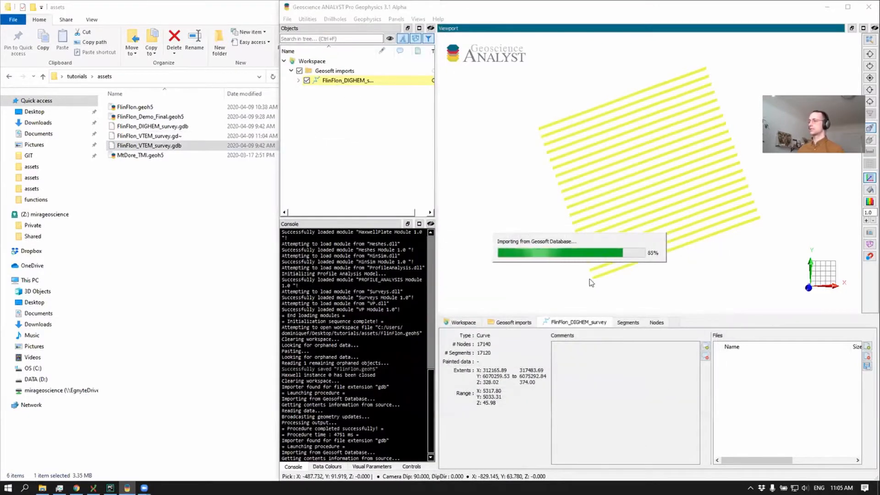
Display the CPQ900 channel on the imported FlinFlon_DIGHEM_survey lines.
{"action": "left_click", "coordinate": [298, 80]}
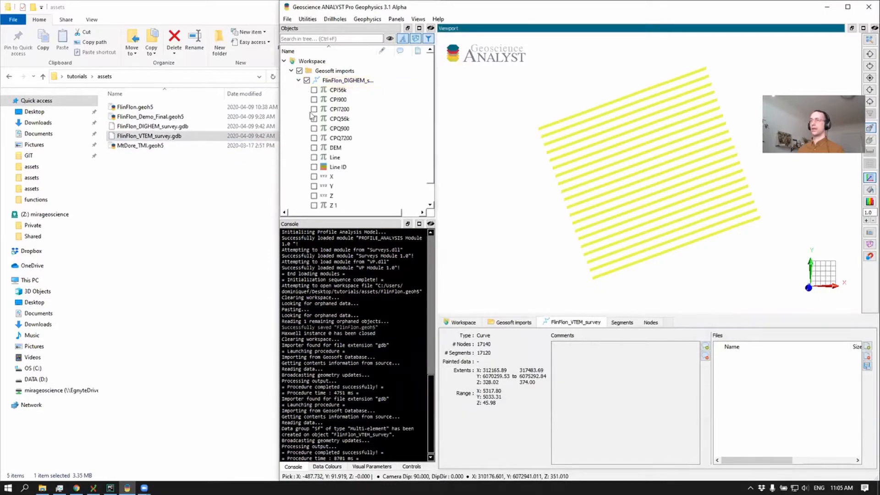
{"action": "left_click", "coordinate": [313, 128]}
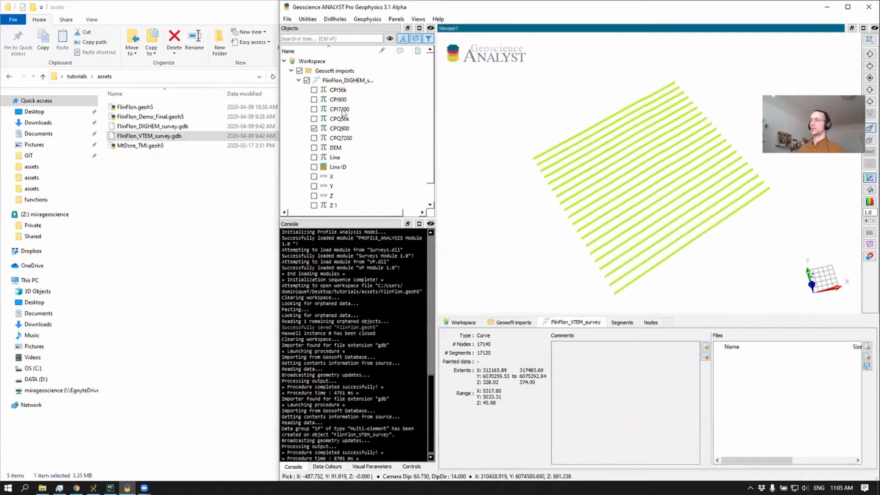
{"action": "left_click", "coordinate": [306, 195]}
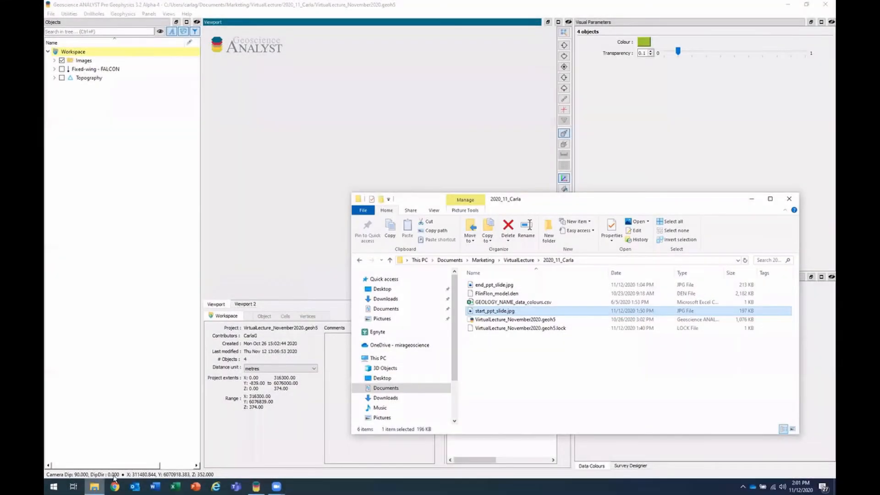
Import the VP model file FlinFlon_model.den from the 2020_11_Carla folder into the workspace and view its sections in 3D.
{"action": "left_click", "coordinate": [507, 294]}
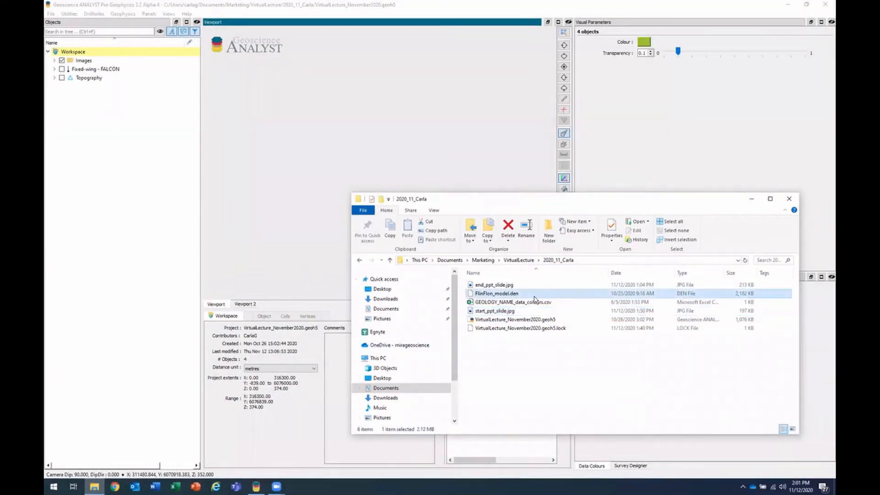
{"action": "left_click_drag", "start_coordinate": [537, 296], "coordinate": [297, 179]}
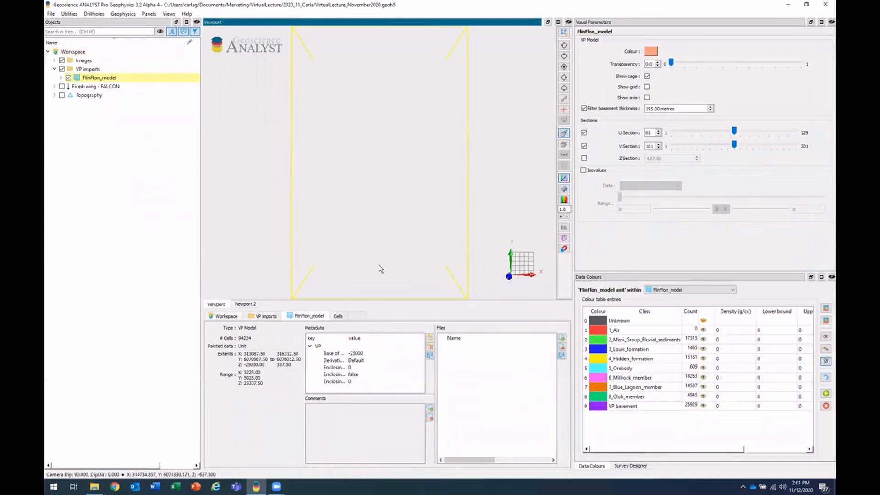
{"action": "left_click_drag", "start_coordinate": [378, 269], "coordinate": [345, 173]}
Pick several cells along the FlinFlon_model section and examine their units in the cell data table.
{"action": "left_click", "coordinate": [337, 315]}
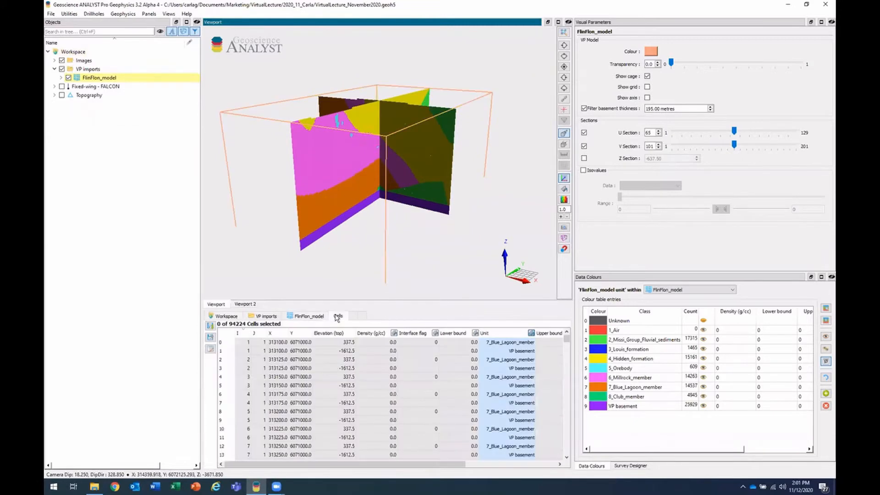
{"action": "left_click", "coordinate": [310, 173]}
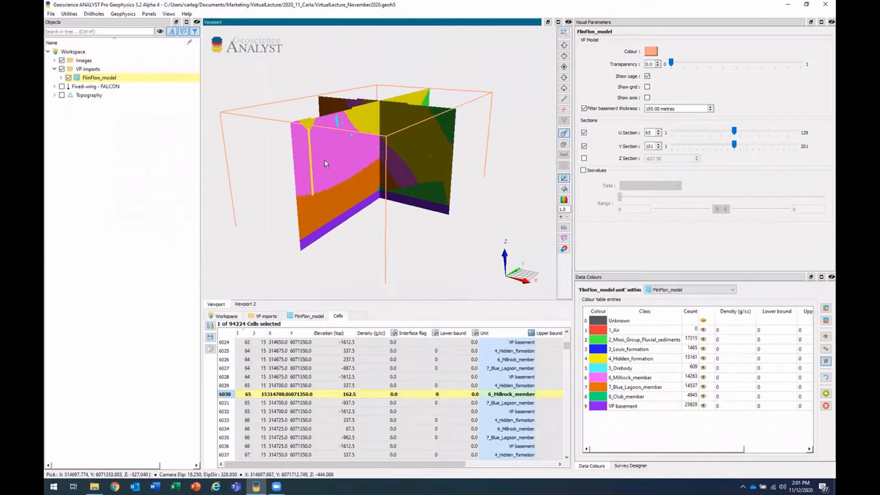
{"action": "left_click", "coordinate": [333, 157]}
{"action": "left_click", "coordinate": [343, 158]}
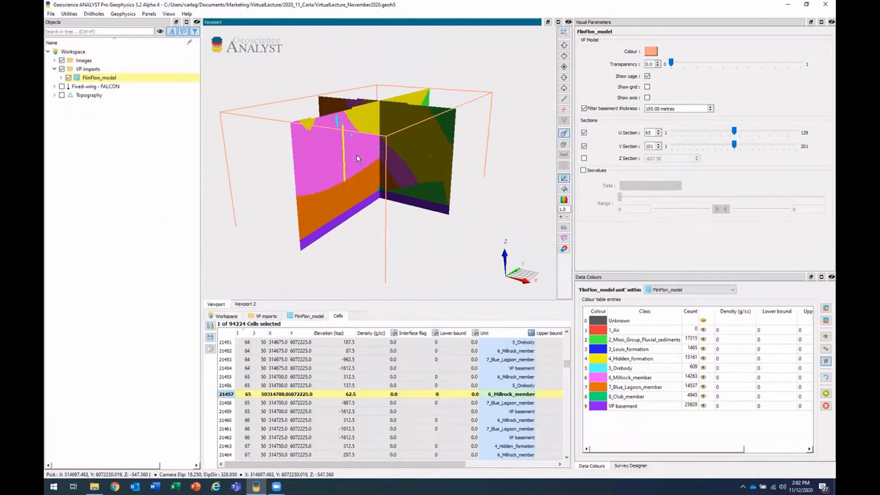
{"action": "left_click", "coordinate": [365, 158]}
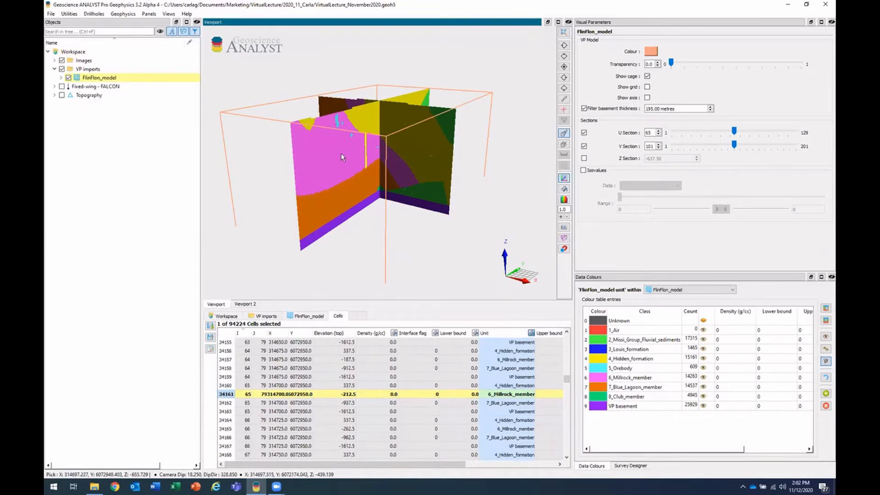
{"action": "left_click", "coordinate": [345, 153]}
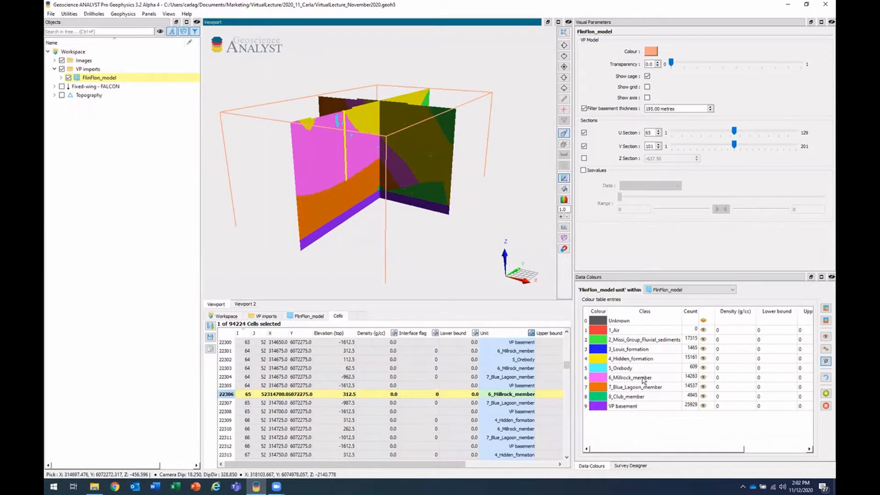
Import the classification file GEOLOGY_NAME_data_colours.csv to recolour the geological units of FlinFlon_model.
{"action": "left_click", "coordinate": [826, 308]}
{"action": "left_click", "coordinate": [156, 97]}
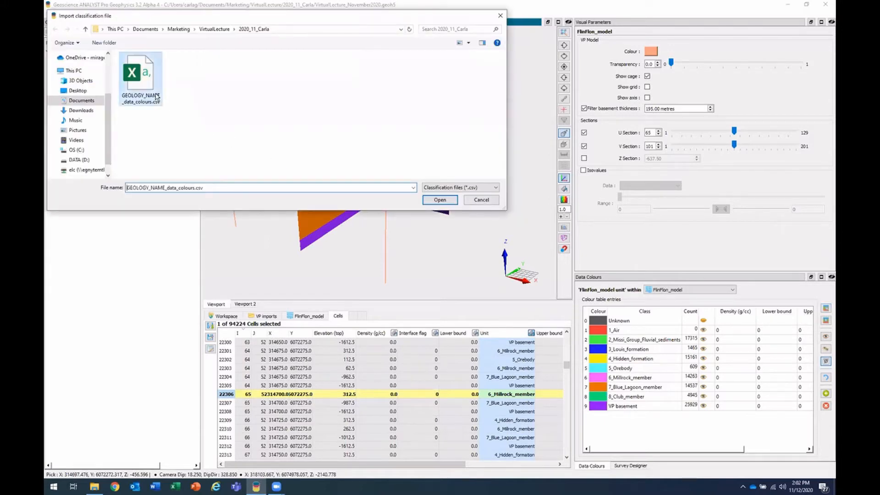
{"action": "left_click", "coordinate": [440, 200]}
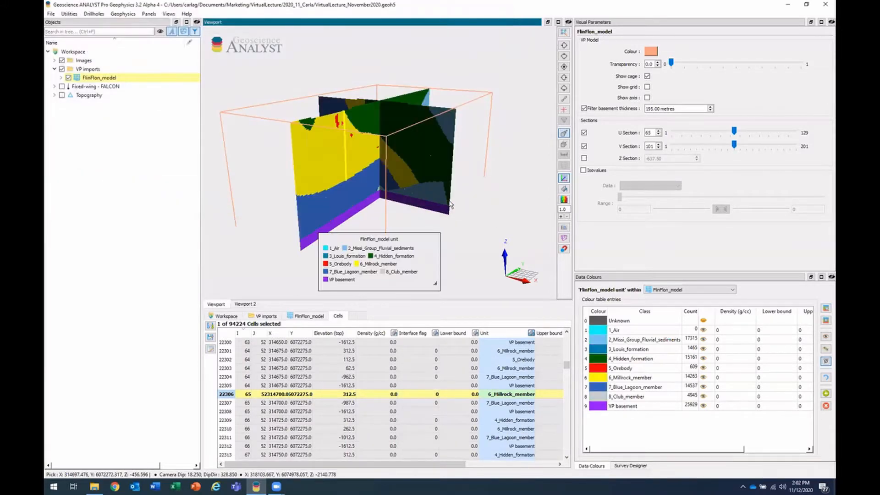
Change the colour of the VP basement unit to a dark blue from the basic colours.
{"action": "double_click", "coordinate": [592, 409]}
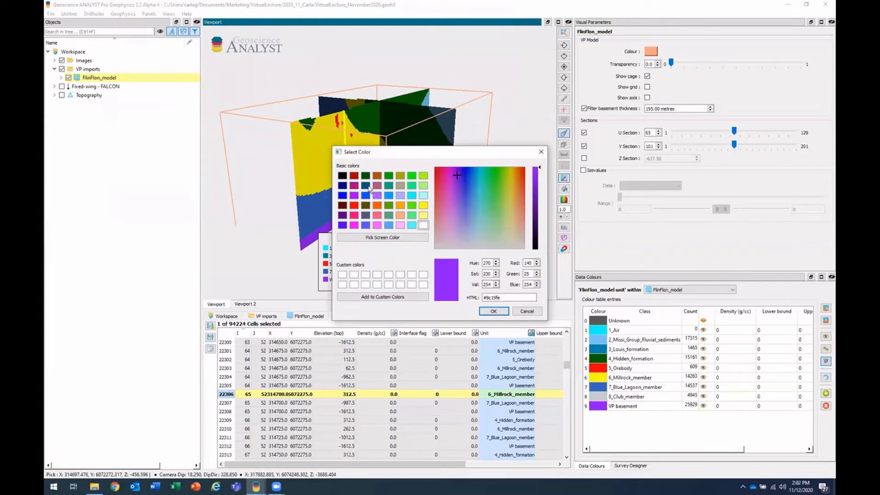
{"action": "left_click", "coordinate": [365, 185]}
{"action": "left_click", "coordinate": [493, 312]}
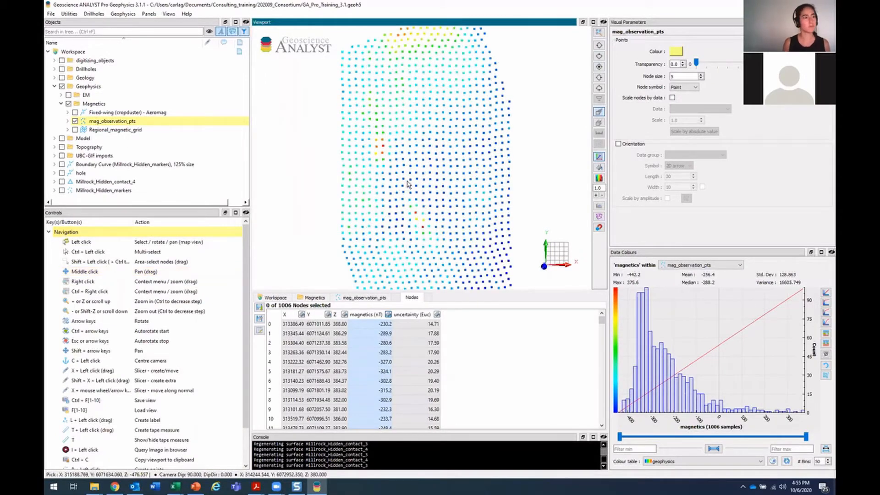
Start a new 2D grid based on mag_observation_pts and apply the suggested dimensions for its origin, grid size and cell size.
{"action": "left_click", "coordinate": [68, 121]}
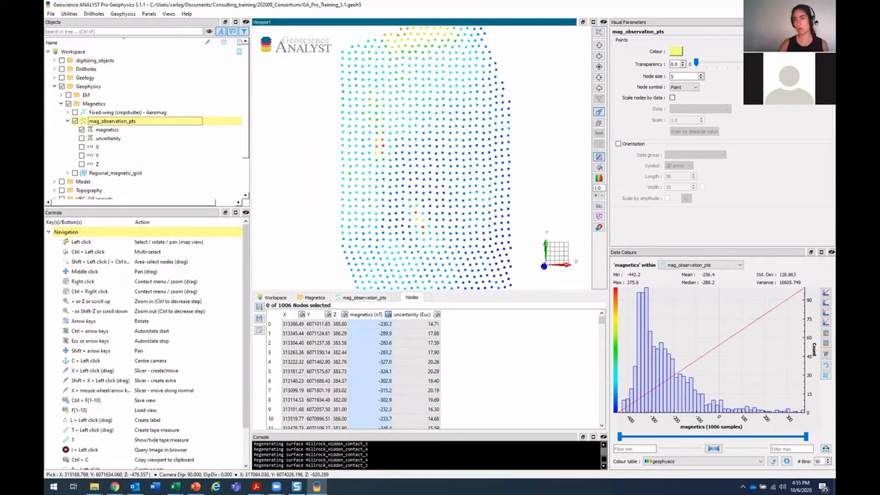
{"action": "scroll", "coordinate": [403, 109], "scroll_direction": "down", "scroll_amount": 2}
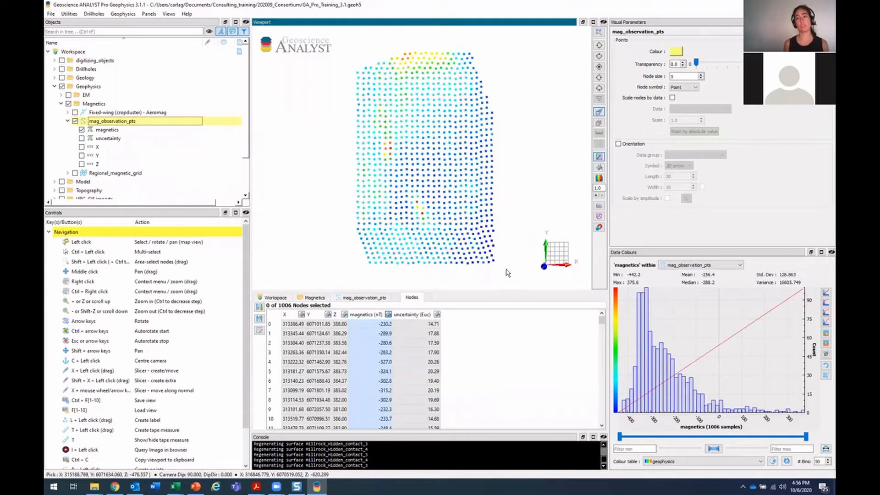
{"action": "left_click", "coordinate": [70, 14]}
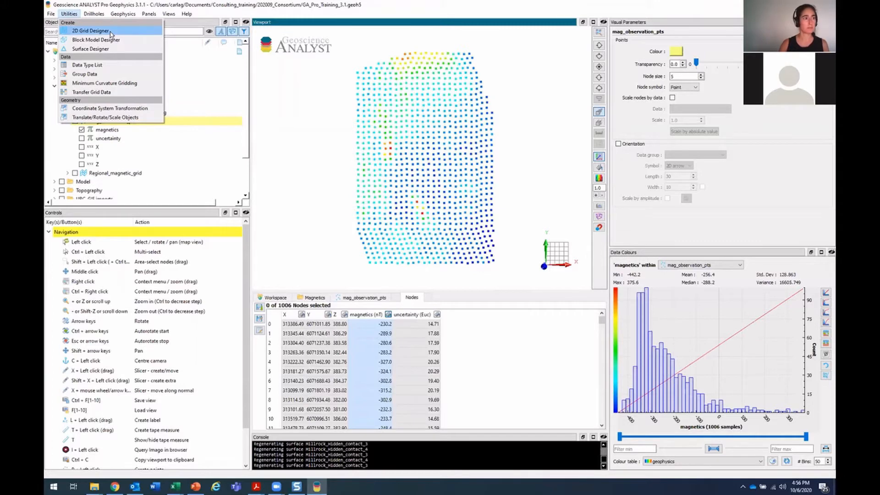
{"action": "left_click", "coordinate": [90, 31]}
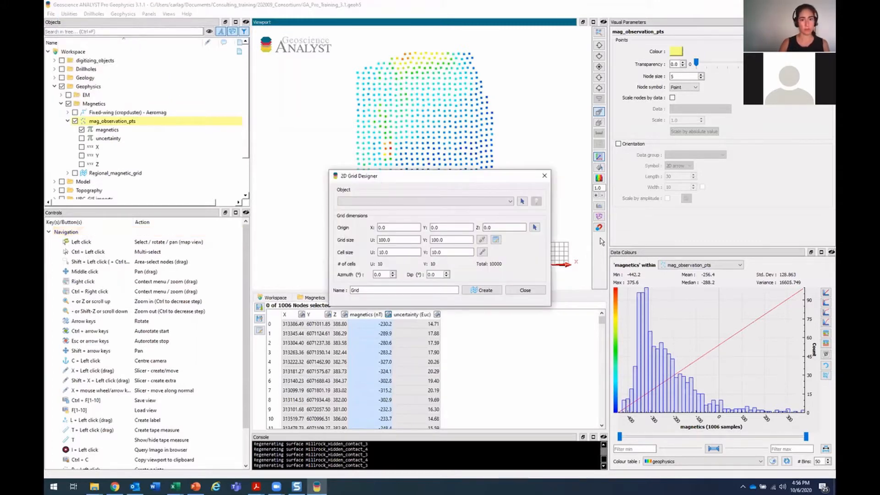
{"action": "left_click", "coordinate": [649, 240]}
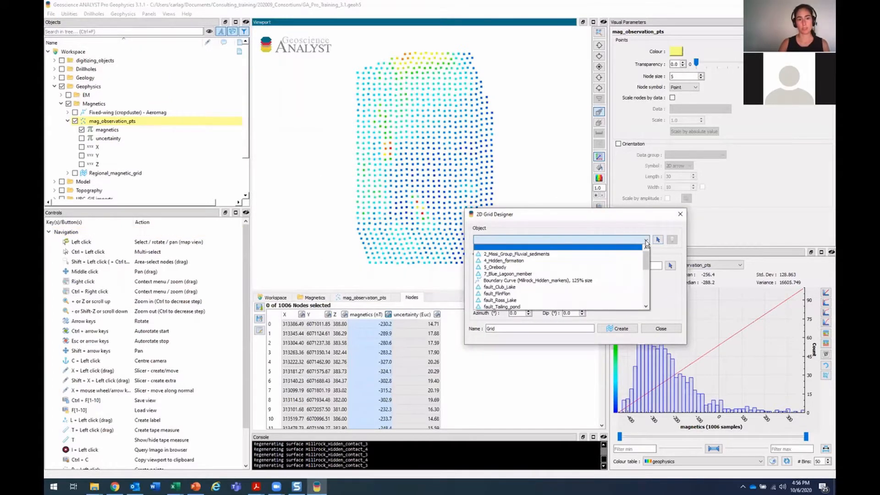
{"action": "left_click", "coordinate": [658, 239]}
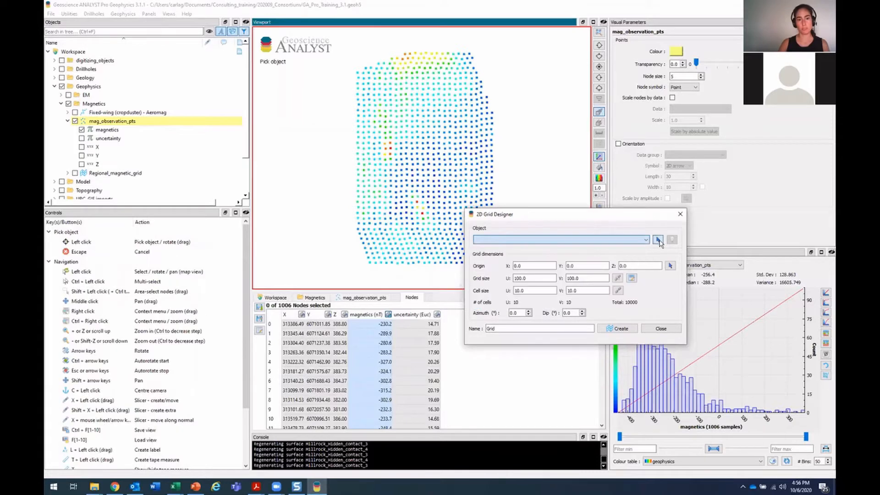
{"action": "left_click", "coordinate": [434, 147]}
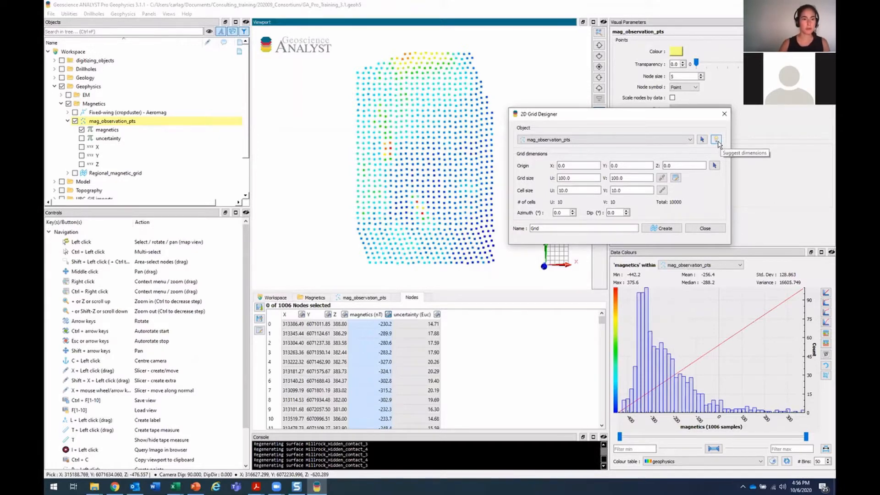
{"action": "left_click", "coordinate": [717, 140]}
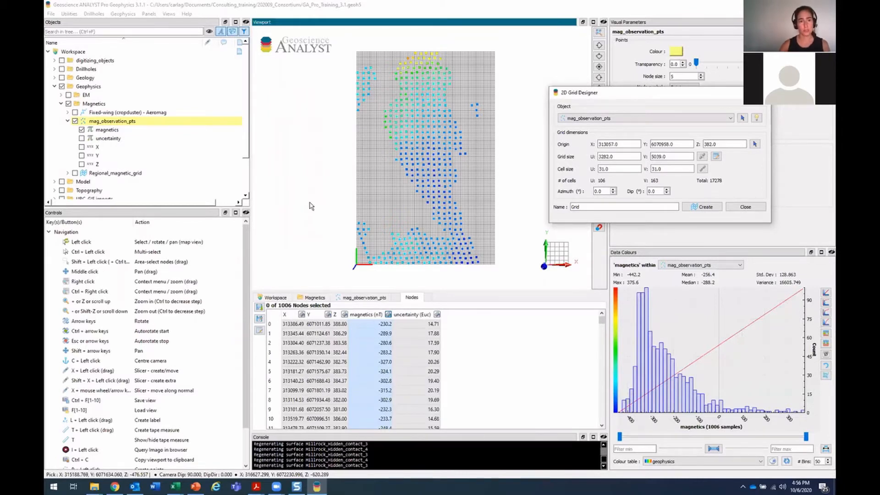
Compare the grid preview with the observation point spacing and set the cell size to 100 in both U and V.
{"action": "left_click_drag", "start_coordinate": [391, 211], "coordinate": [333, 226]}
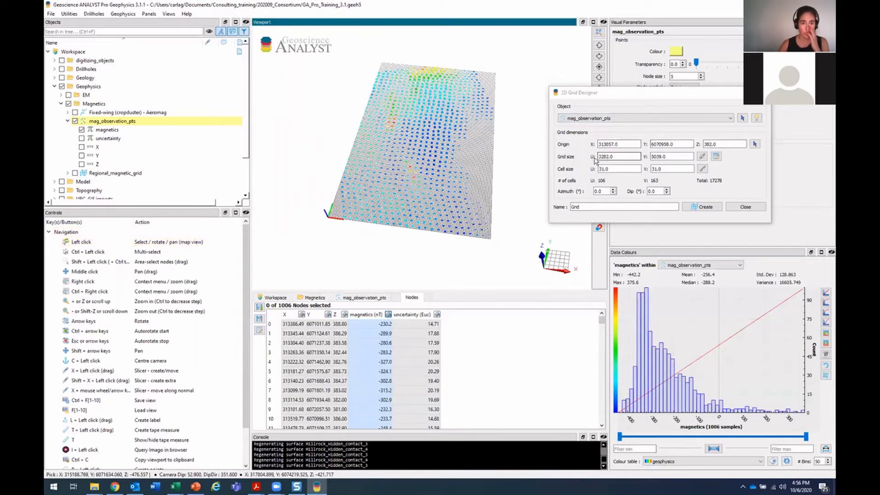
{"action": "left_click_drag", "start_coordinate": [407, 175], "coordinate": [401, 208]}
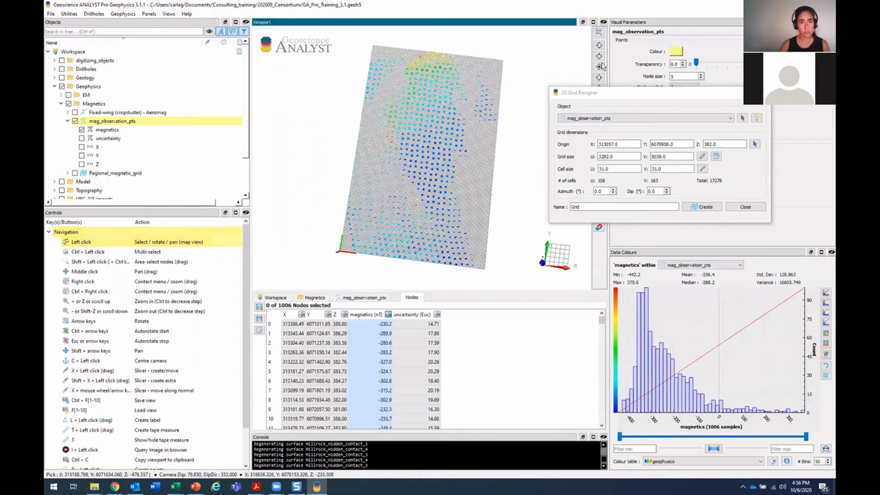
{"action": "left_click", "coordinate": [598, 66]}
{"action": "middle_click_drag", "start_coordinate": [426, 172], "coordinate": [426, 159]}
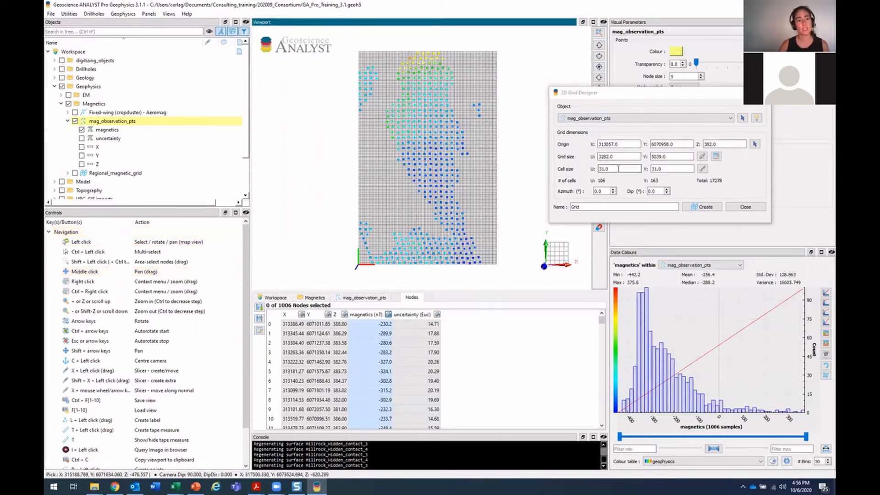
{"action": "scroll", "coordinate": [327, 185], "scroll_direction": "up", "scroll_amount": 10}
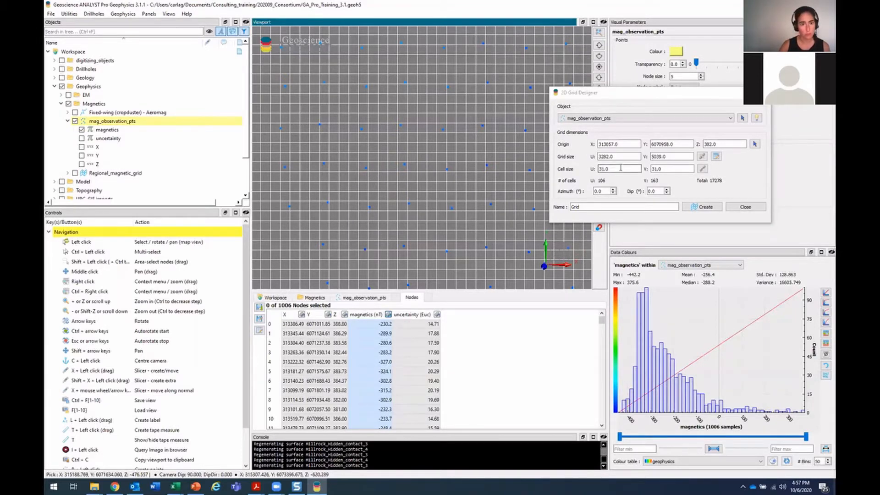
{"action": "left_click_drag", "start_coordinate": [613, 168], "coordinate": [555, 168]}
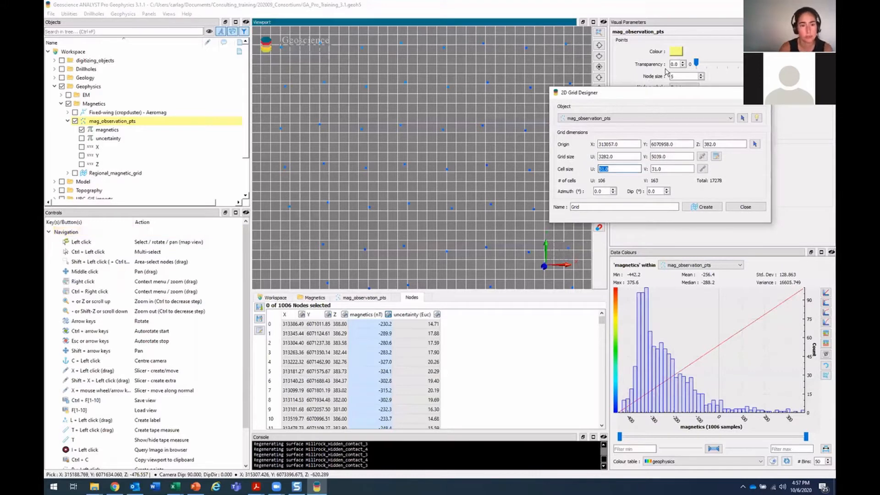
{"action": "type", "text": "100"}
{"action": "key", "text": "Tab"}
{"action": "type", "text": "100"}
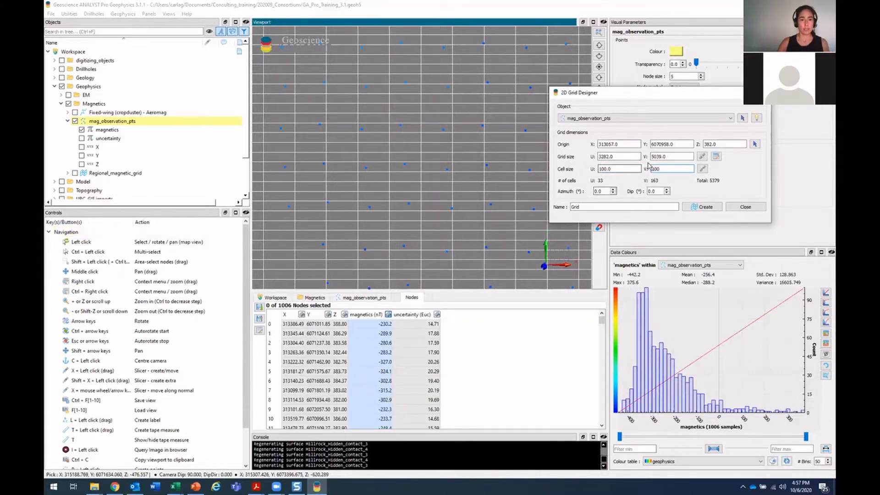
{"action": "left_click", "coordinate": [636, 167]}
{"action": "scroll", "coordinate": [377, 189], "scroll_direction": "down", "scroll_amount": 3}
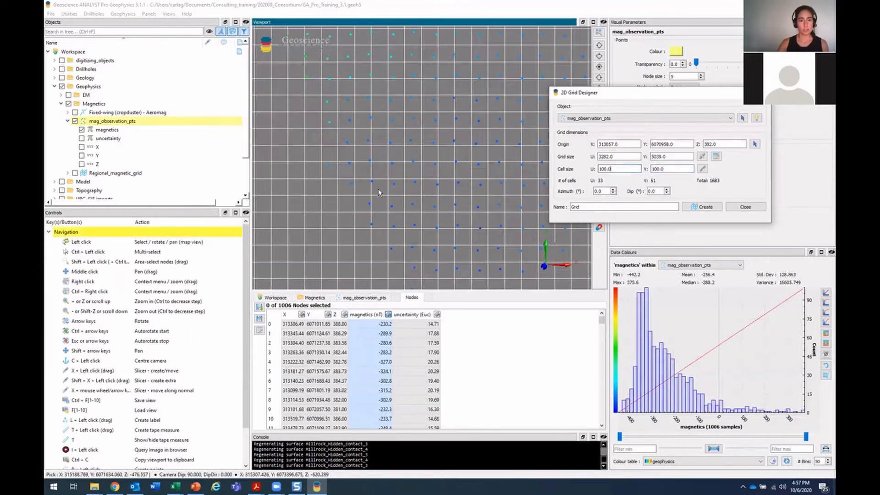
{"action": "scroll", "coordinate": [378, 192], "scroll_direction": "down", "scroll_amount": 5}
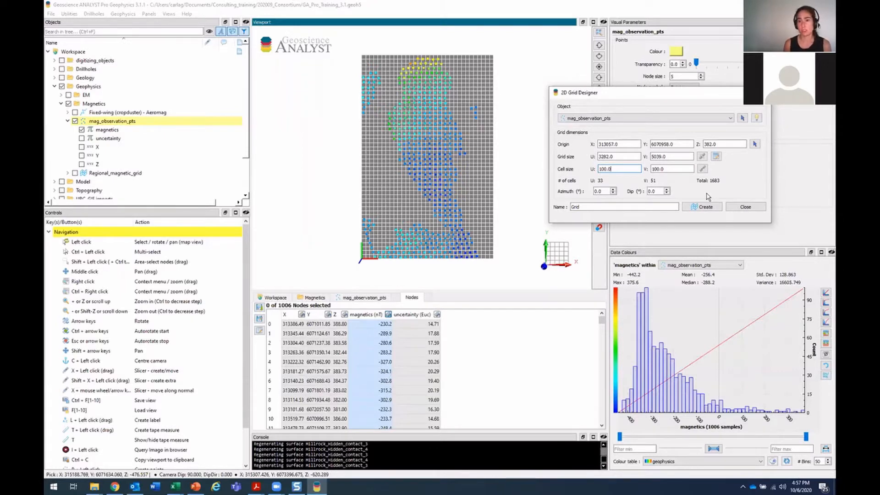
Name the grid 2D_Grid, create it and view it with the magnetic observation points.
{"action": "left_click", "coordinate": [702, 207]}
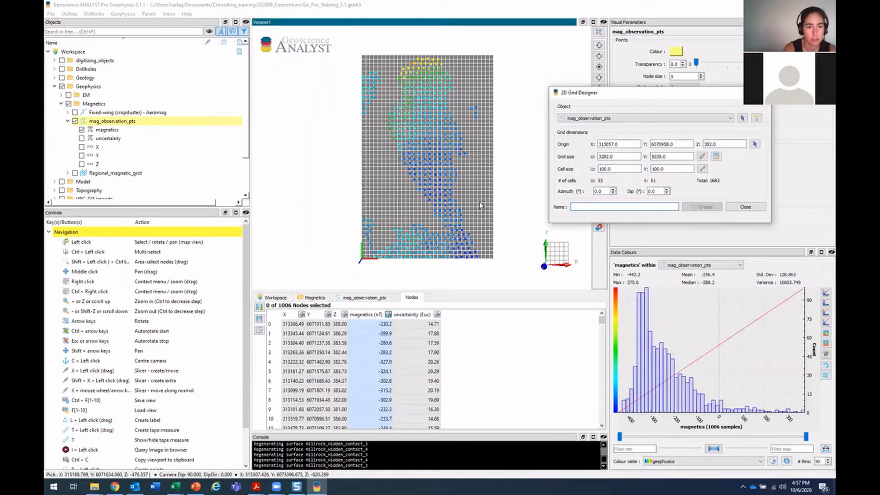
{"action": "type", "text": "2D_Grid"}
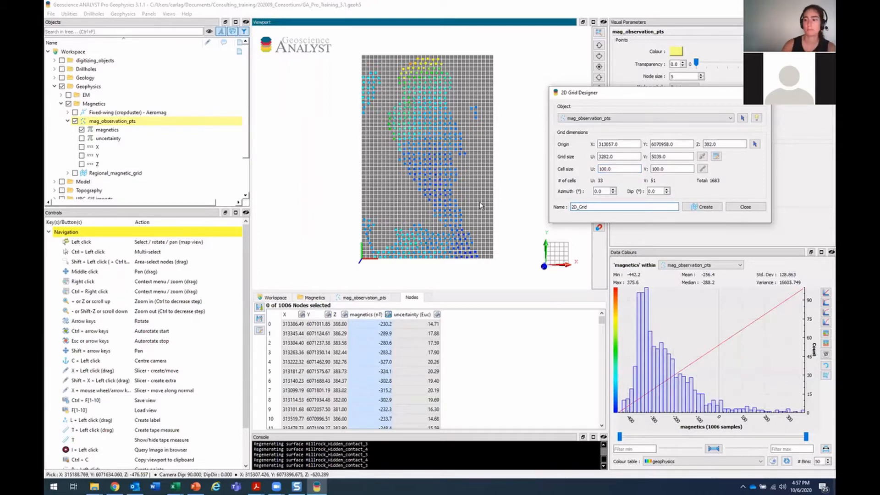
{"action": "left_click", "coordinate": [708, 209]}
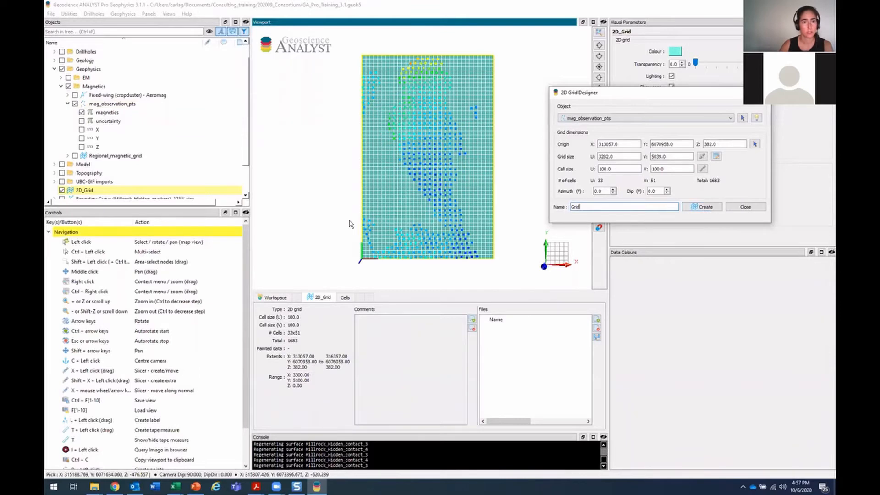
{"action": "left_click_drag", "start_coordinate": [345, 212], "coordinate": [366, 206]}
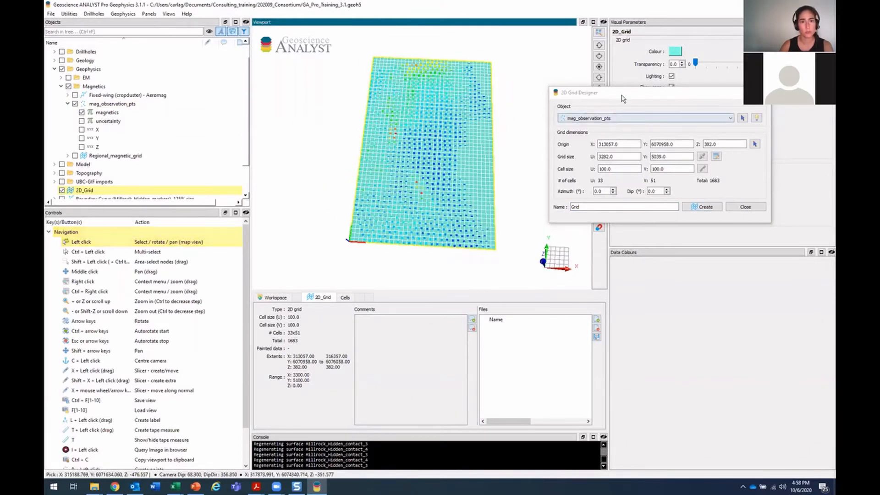
{"action": "left_click", "coordinate": [613, 112]}
{"action": "left_click_drag", "start_coordinate": [614, 112], "coordinate": [592, 121]}
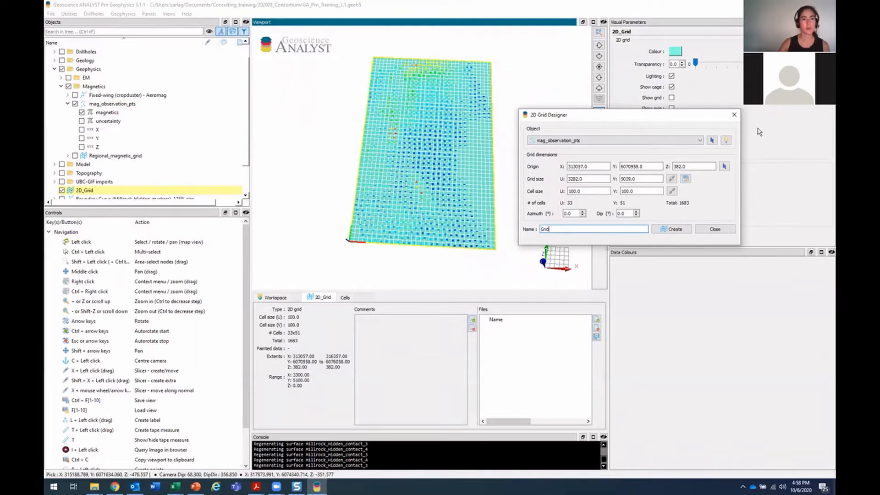
Close the 2D grid designer and recolour 2D_Grid to a mid grey in plan view.
{"action": "left_click", "coordinate": [731, 117]}
{"action": "mouse_move", "coordinate": [488, 170]}
{"action": "left_mouse_down"}
{"action": "mouse_move", "coordinate": [411, 174]}
{"action": "mouse_move", "coordinate": [487, 153]}
{"action": "left_mouse_up"}
{"action": "left_click", "coordinate": [599, 67]}
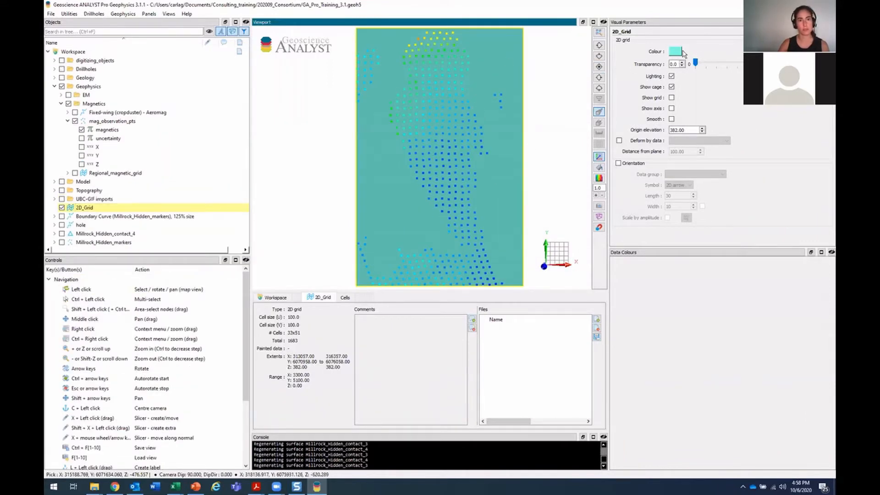
{"action": "left_click", "coordinate": [675, 51]}
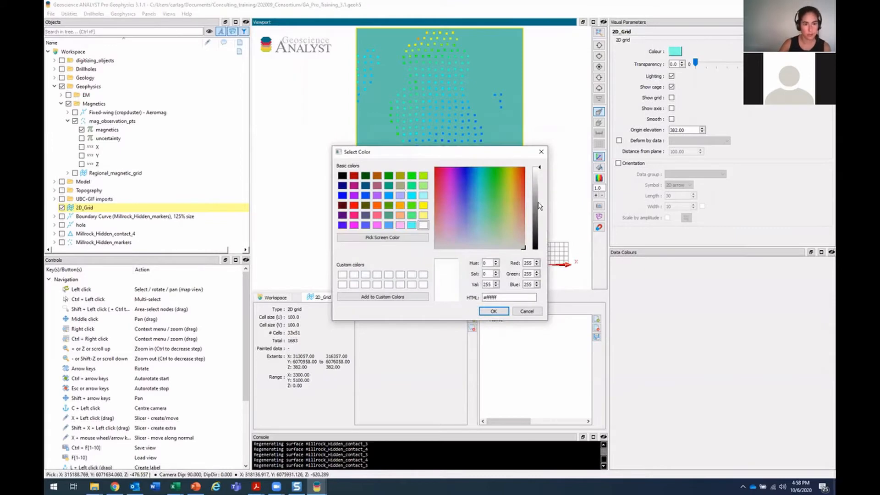
{"action": "left_click", "coordinate": [535, 205]}
{"action": "left_click", "coordinate": [493, 312]}
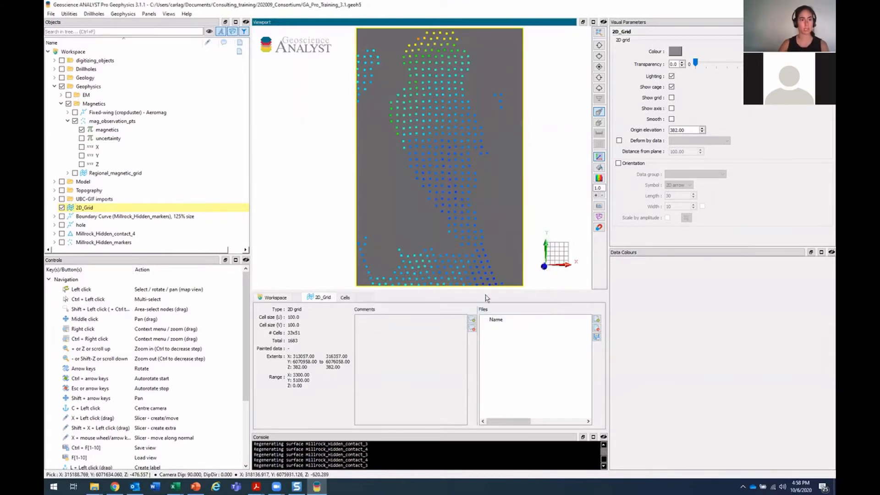
Set the transparency of 2D_Grid to 0.1 and view it from above with the magnetic observation points.
{"action": "mouse_move", "coordinate": [470, 178]}
{"action": "left_mouse_down"}
{"action": "mouse_move", "coordinate": [460, 69]}
{"action": "mouse_move", "coordinate": [470, 175]}
{"action": "left_mouse_up"}
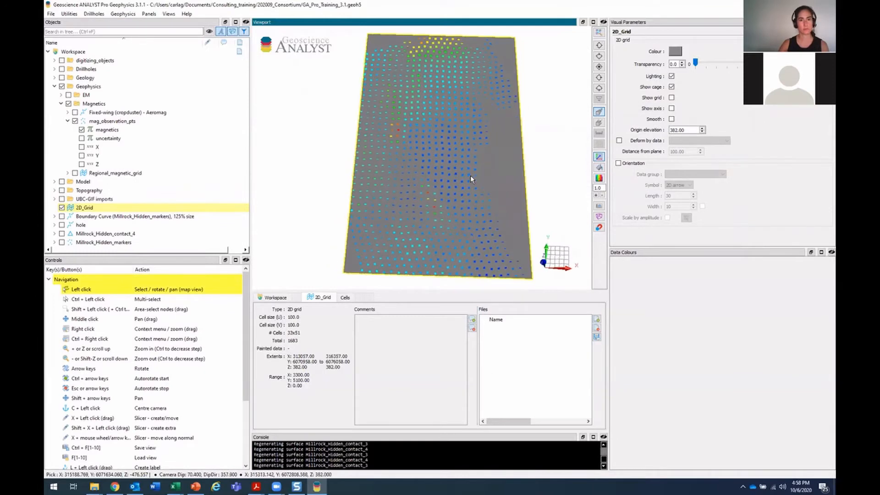
{"action": "left_click", "coordinate": [599, 67]}
{"action": "left_click", "coordinate": [682, 61]}
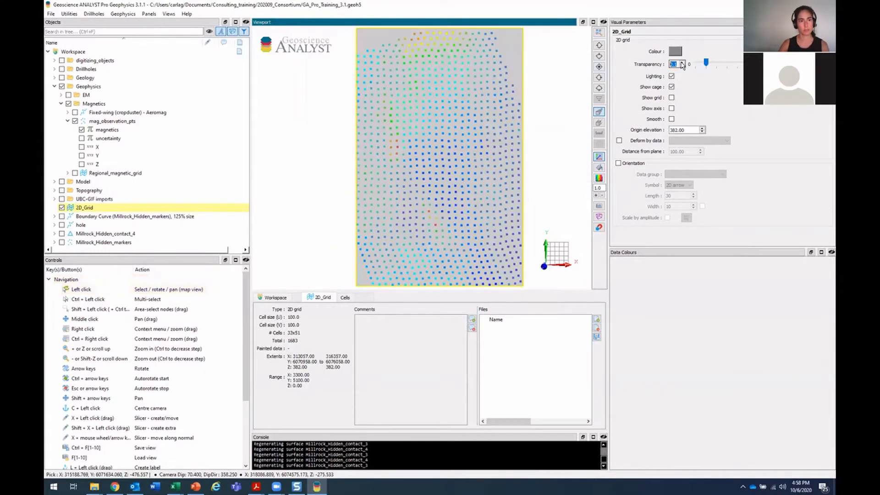
{"action": "mouse_move", "coordinate": [503, 170]}
{"action": "left_mouse_down"}
{"action": "mouse_move", "coordinate": [486, 152]}
{"action": "mouse_move", "coordinate": [499, 169]}
{"action": "left_mouse_up"}
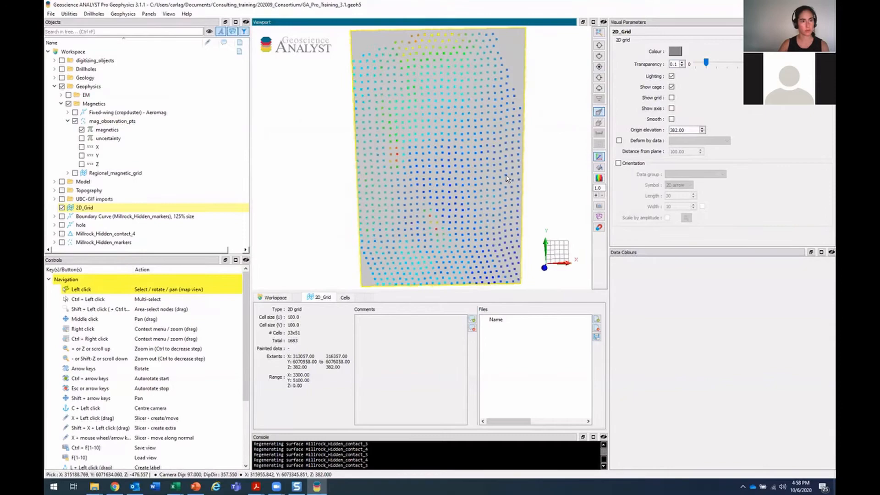
{"action": "left_click", "coordinate": [599, 67]}
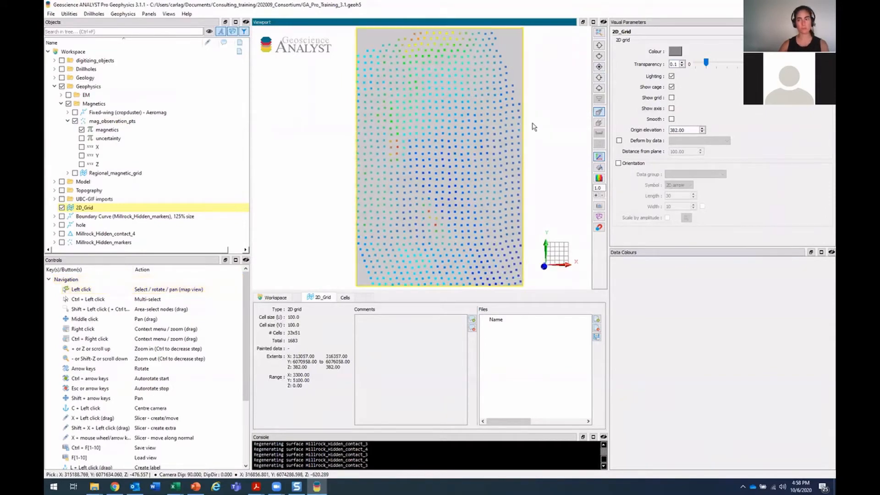
Show the grid lines of 2D_Grid and display its table of cells.
{"action": "left_click", "coordinate": [671, 98]}
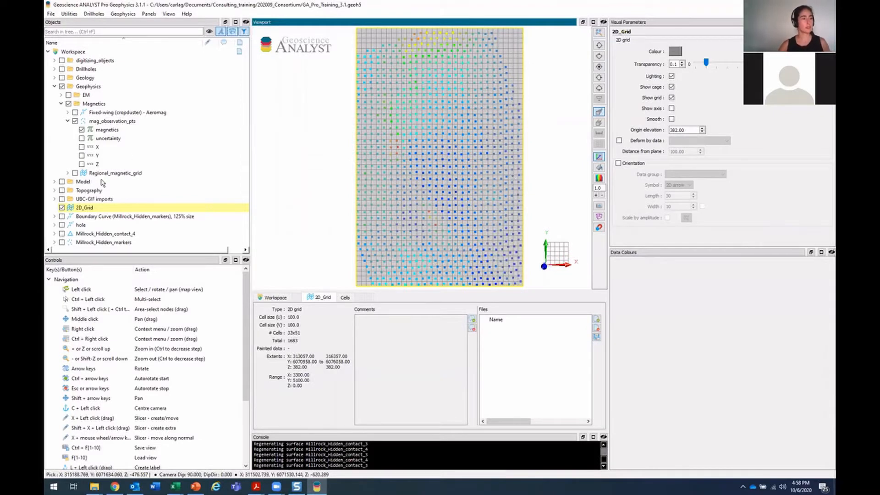
{"action": "double_click", "coordinate": [90, 209]}
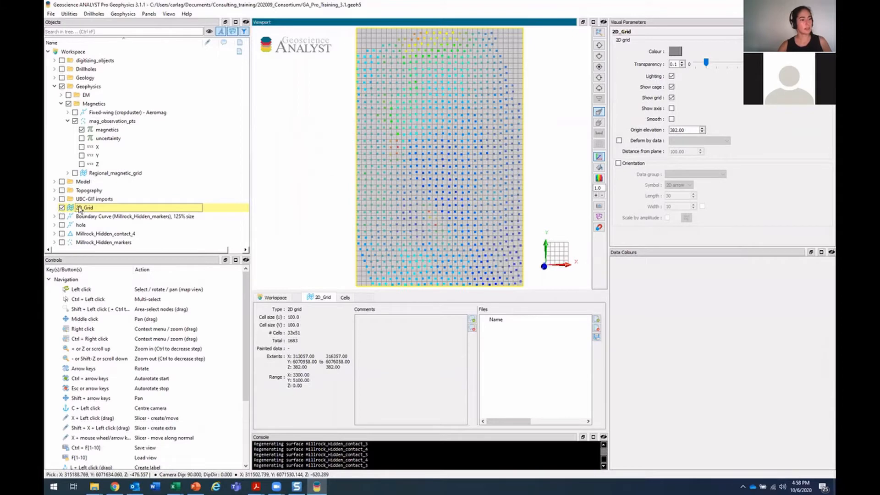
{"action": "left_click", "coordinate": [345, 298]}
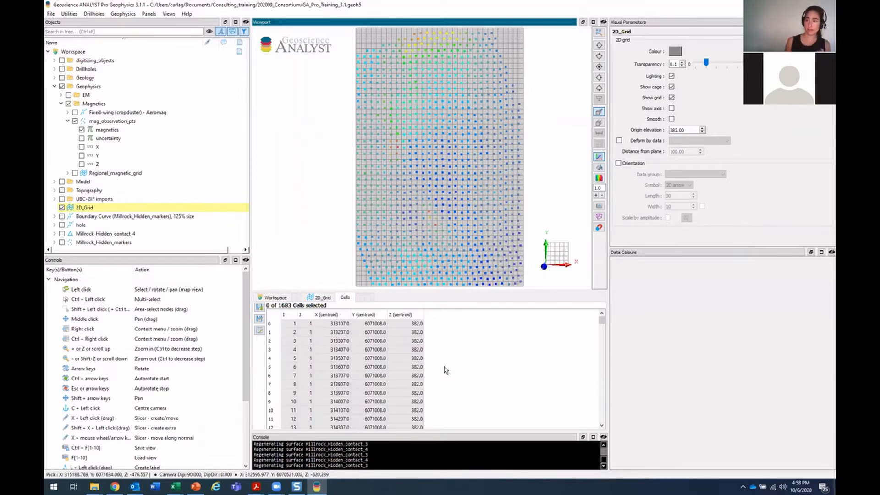
Start a Minimum Curvature Gridding with 2D_Grid as the target grid and mag_observation_pts as the source object.
{"action": "left_click", "coordinate": [70, 13]}
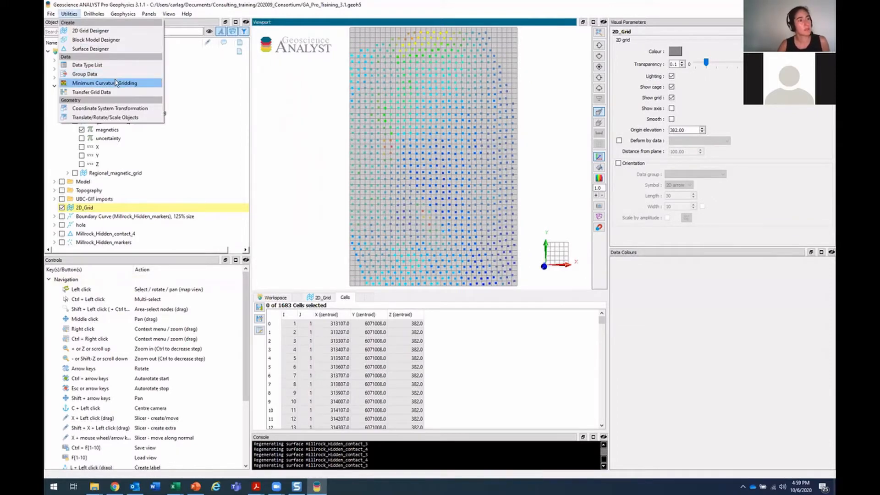
{"action": "left_click", "coordinate": [149, 87]}
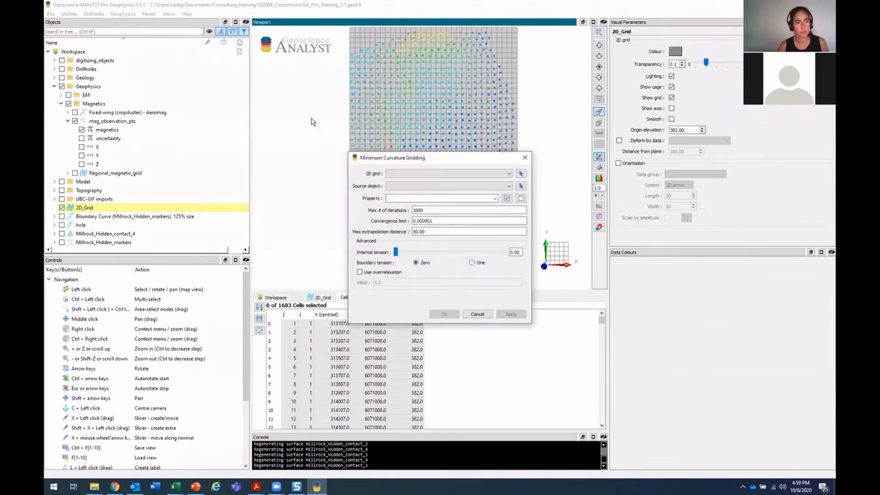
{"action": "left_click_drag", "start_coordinate": [391, 157], "coordinate": [331, 230]}
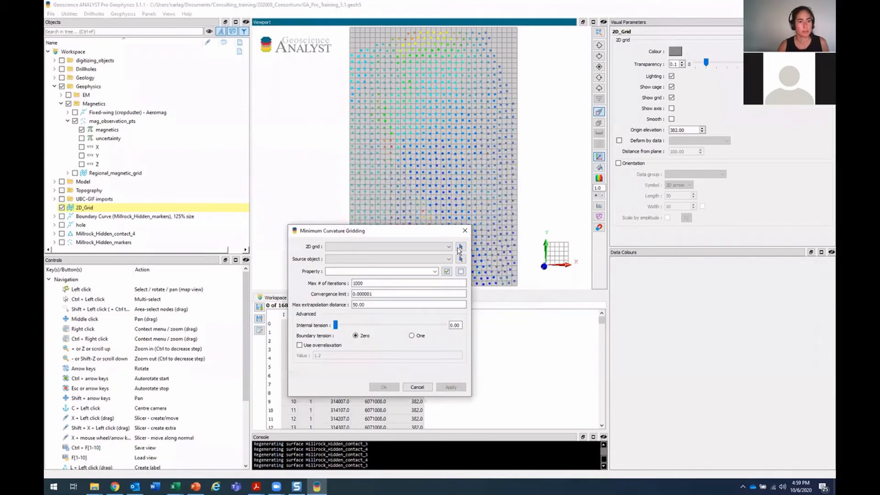
{"action": "left_click", "coordinate": [461, 247]}
{"action": "left_click", "coordinate": [500, 56]}
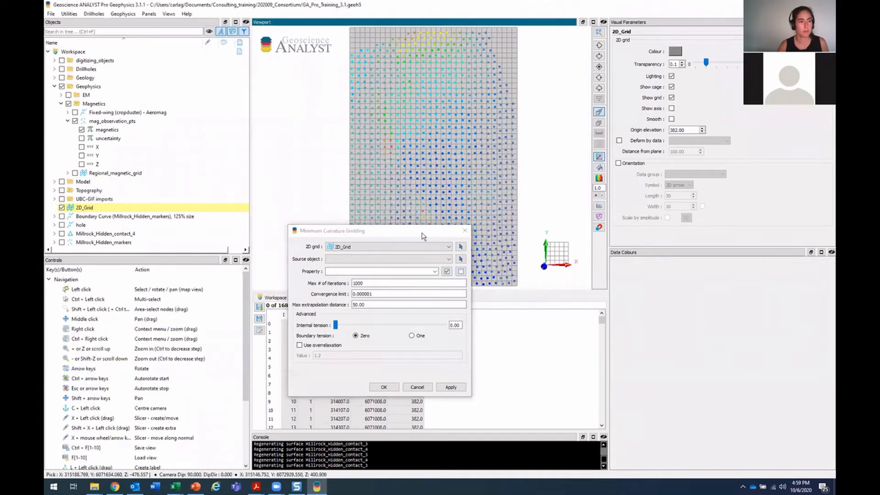
{"action": "left_click", "coordinate": [461, 260]}
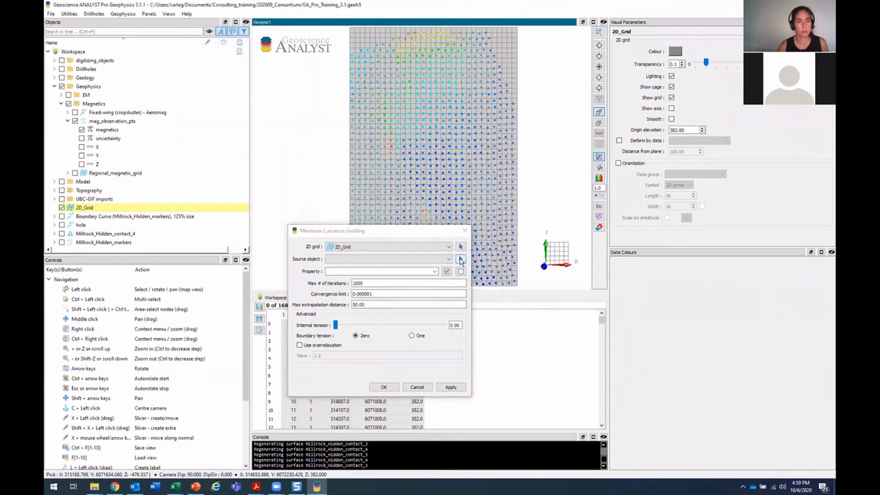
{"action": "left_click", "coordinate": [461, 166]}
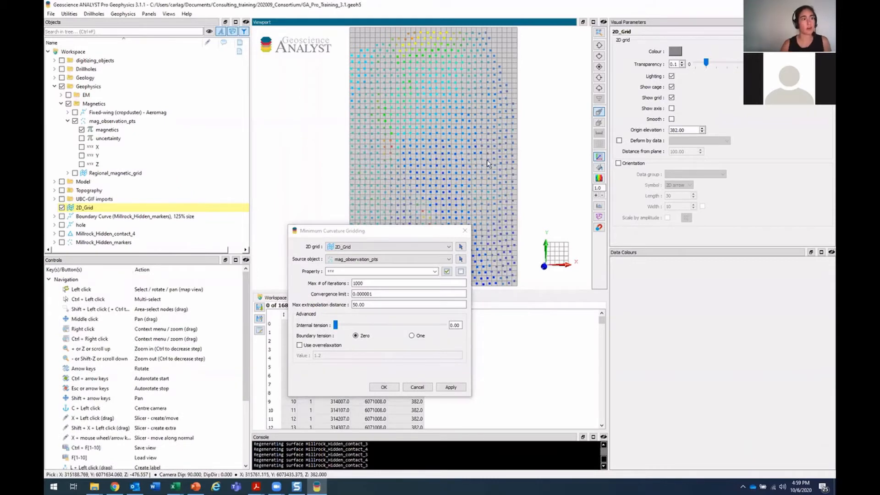
Choose magnetics as the property to interpolate, set the max extrapolation distance to 150 and run the gridding.
{"action": "left_click", "coordinate": [435, 271]}
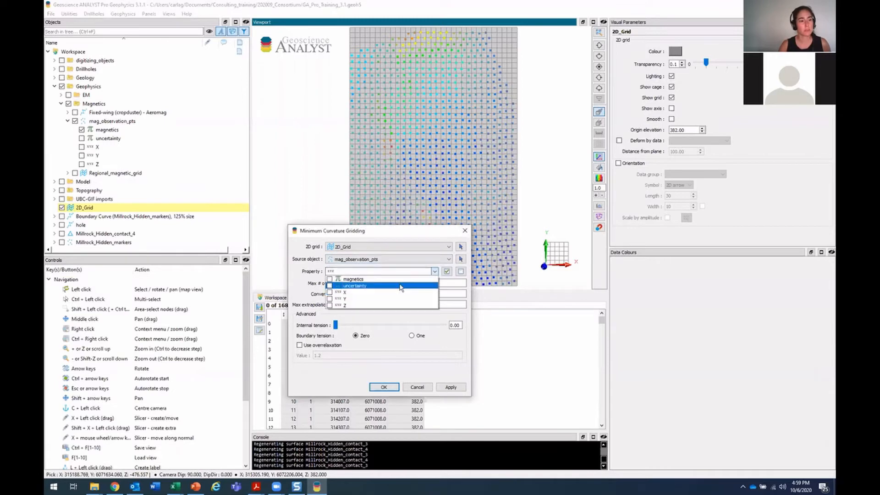
{"action": "left_click", "coordinate": [330, 279]}
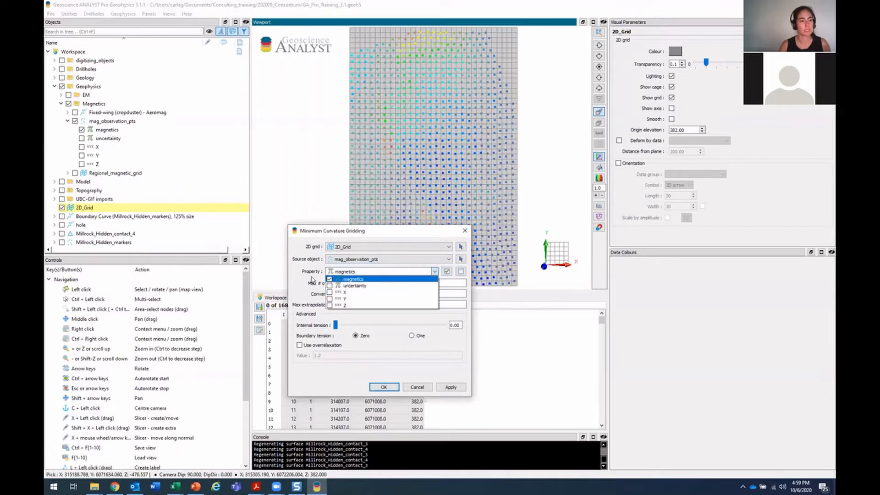
{"action": "left_click", "coordinate": [311, 279]}
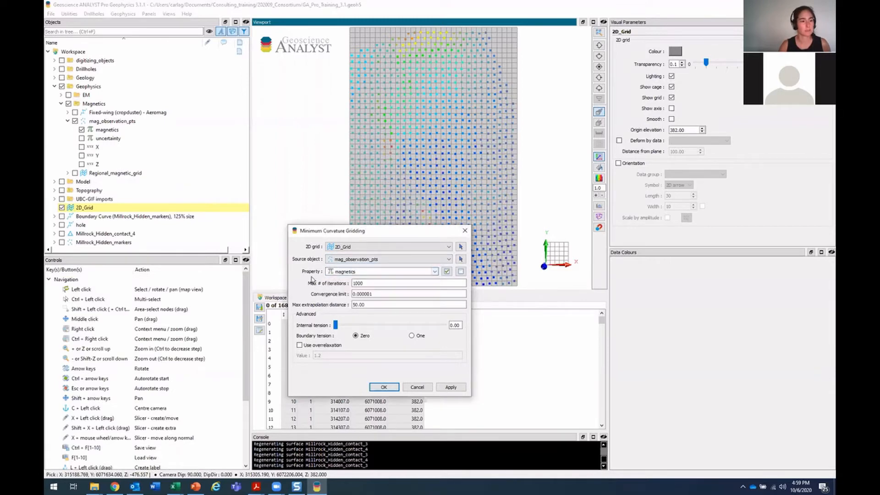
{"action": "left_click", "coordinate": [373, 294]}
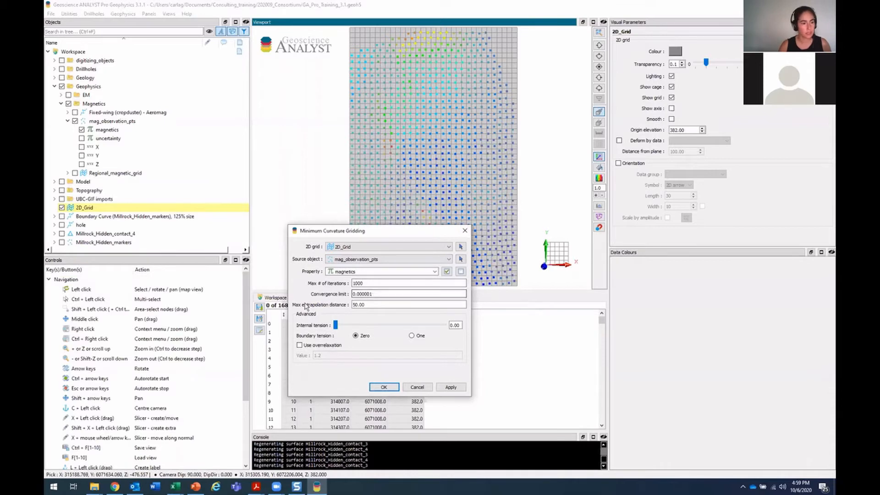
{"action": "left_click", "coordinate": [367, 304]}
{"action": "double_click", "coordinate": [367, 304]}
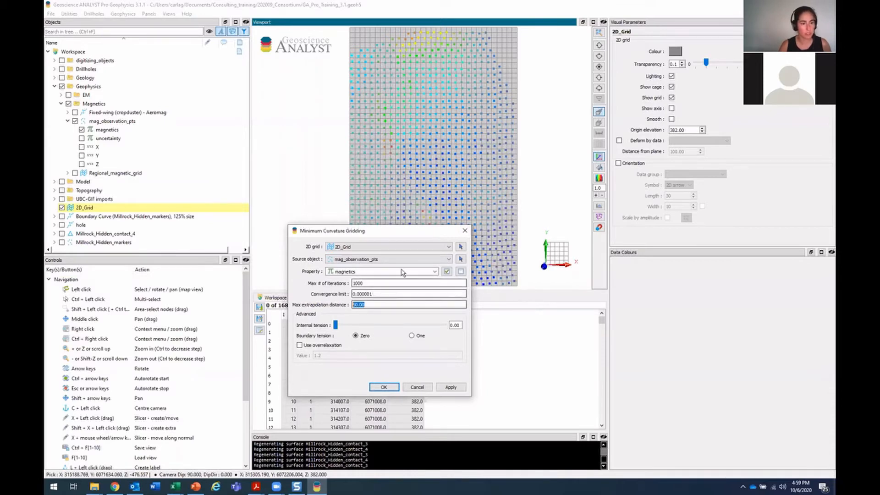
{"action": "type", "text": "150"}
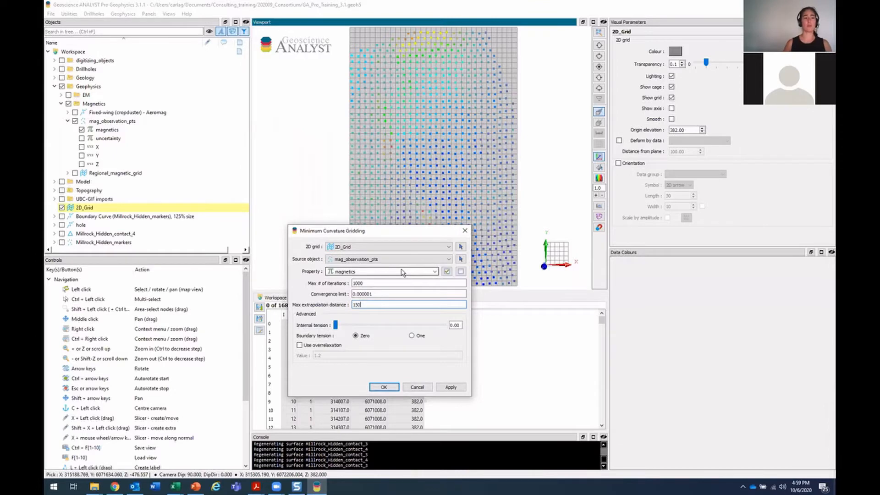
{"action": "left_click", "coordinate": [382, 387]}
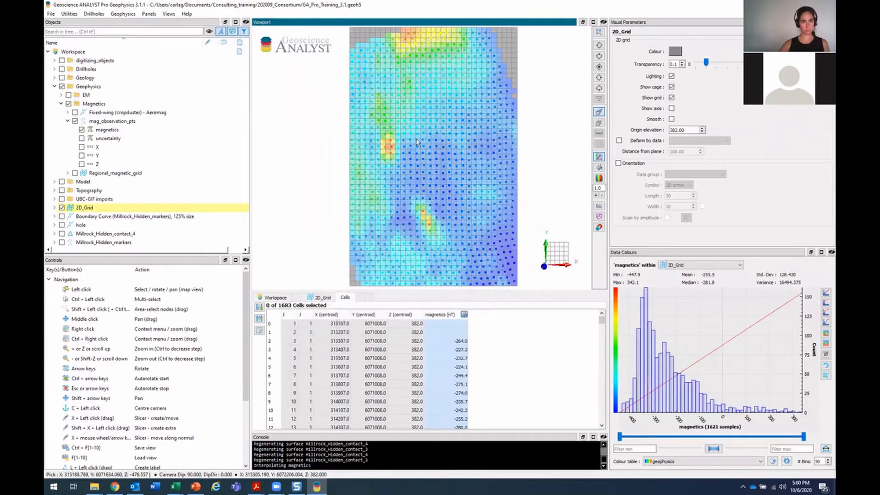
Hide mag_observation_pts and set the transparency of 2D_Grid to 0.0.
{"action": "scroll", "coordinate": [417, 141], "scroll_direction": "down", "scroll_amount": 2}
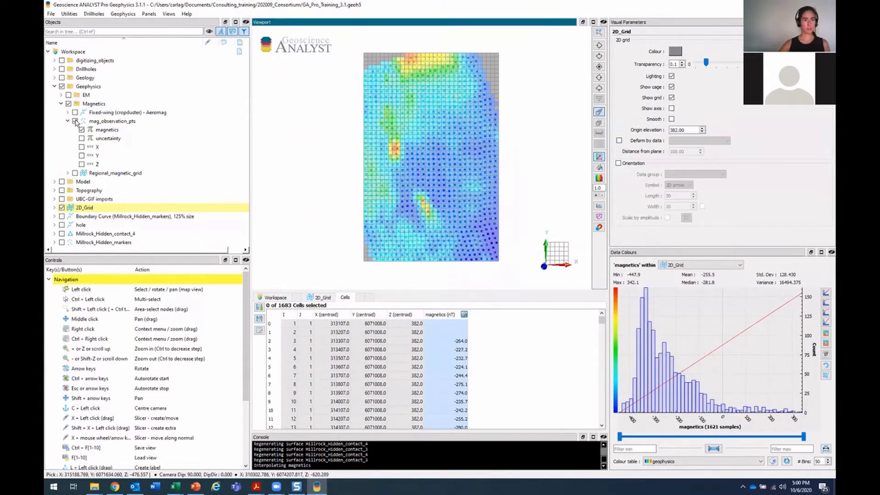
{"action": "left_click", "coordinate": [75, 121]}
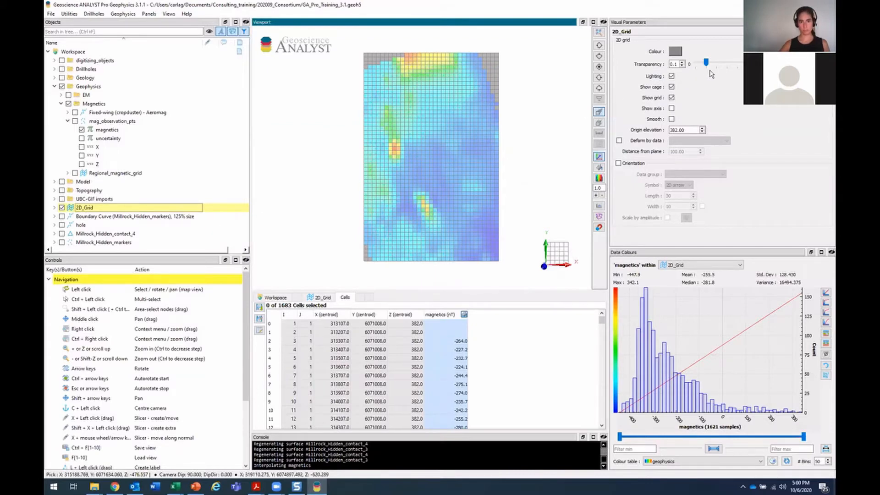
{"action": "left_click", "coordinate": [682, 66]}
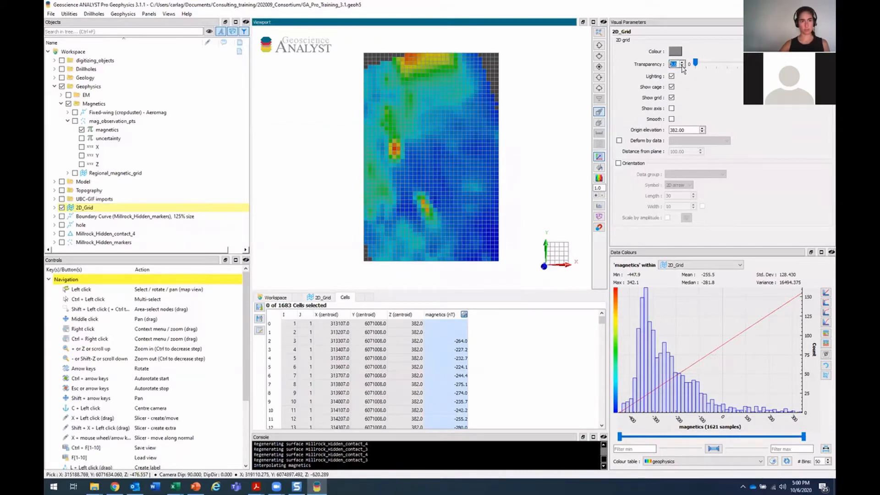
Hide the grid lines of 2D_Grid and turn on smooth display for the interpolated magnetics.
{"action": "left_click", "coordinate": [671, 99]}
{"action": "middle_click_drag", "start_coordinate": [408, 159], "coordinate": [404, 160]}
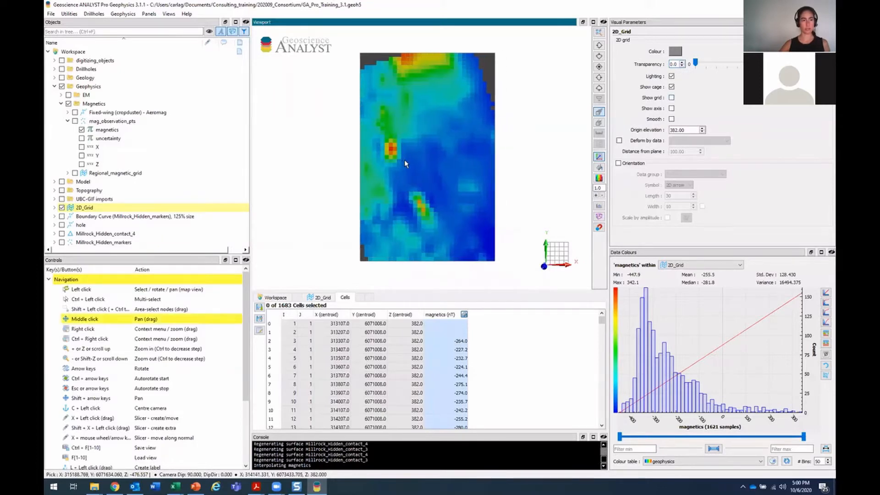
{"action": "scroll", "coordinate": [404, 160], "scroll_direction": "up", "scroll_amount": 2}
{"action": "scroll", "coordinate": [404, 160], "scroll_direction": "down", "scroll_amount": 2}
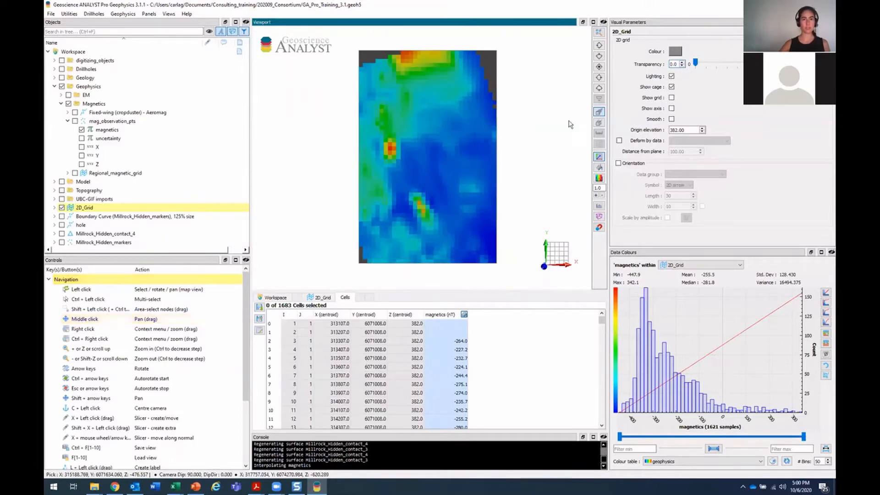
{"action": "left_click", "coordinate": [671, 120]}
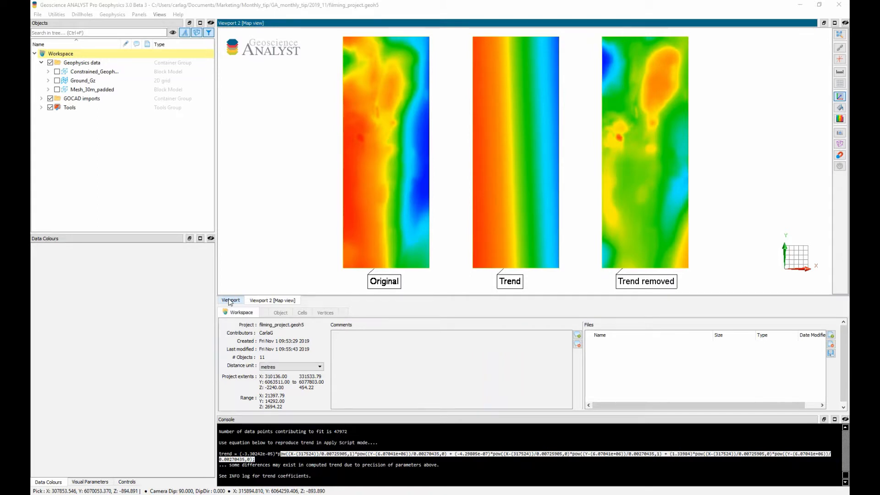
In the 3D viewport of filming_project, hide the constrained block model and show the Ground_Gz grid in plan view.
{"action": "left_click", "coordinate": [230, 300]}
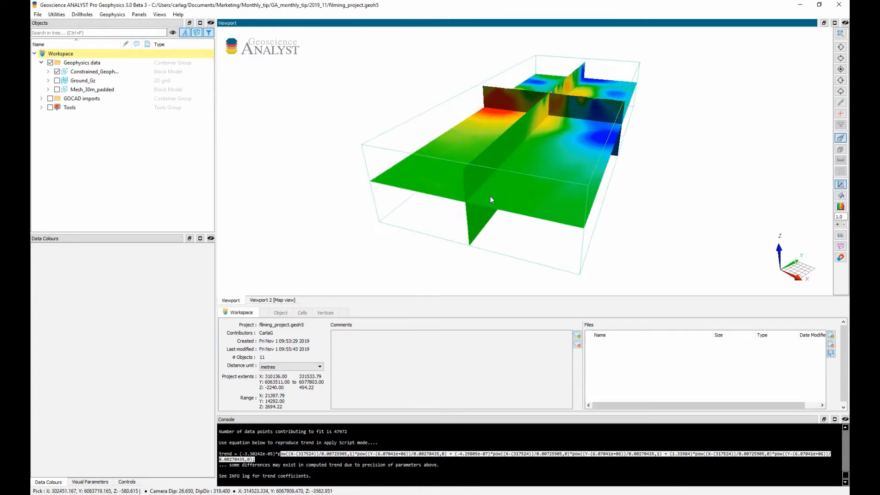
{"action": "left_click", "coordinate": [57, 71]}
{"action": "left_click", "coordinate": [77, 80]}
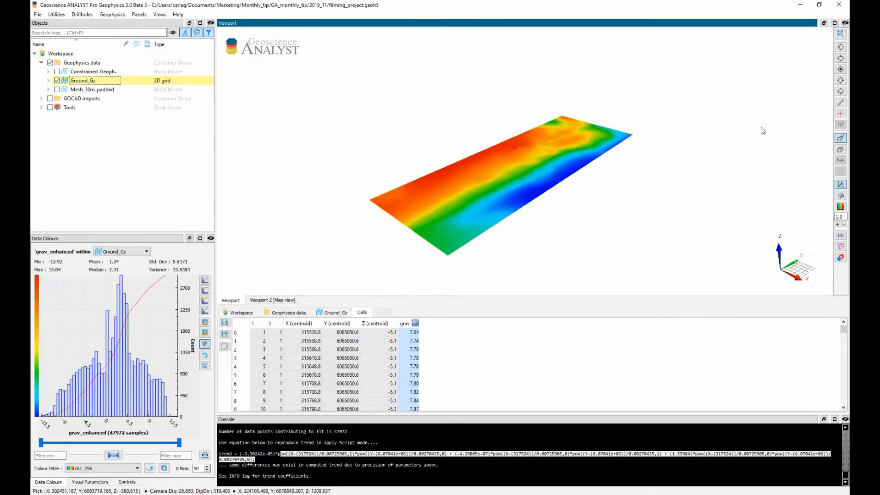
{"action": "left_click", "coordinate": [840, 69]}
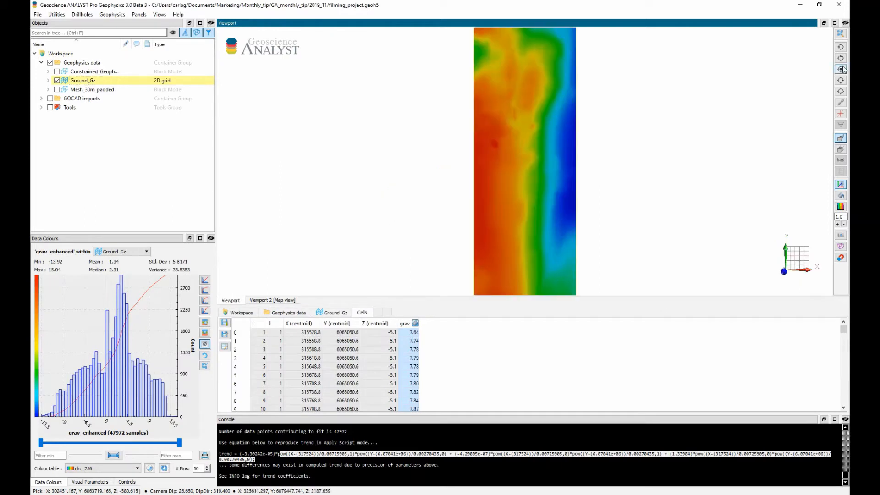
Remove a 1st order trend from the grav property of the Ground_Gz grid.
{"action": "left_click", "coordinate": [113, 15]}
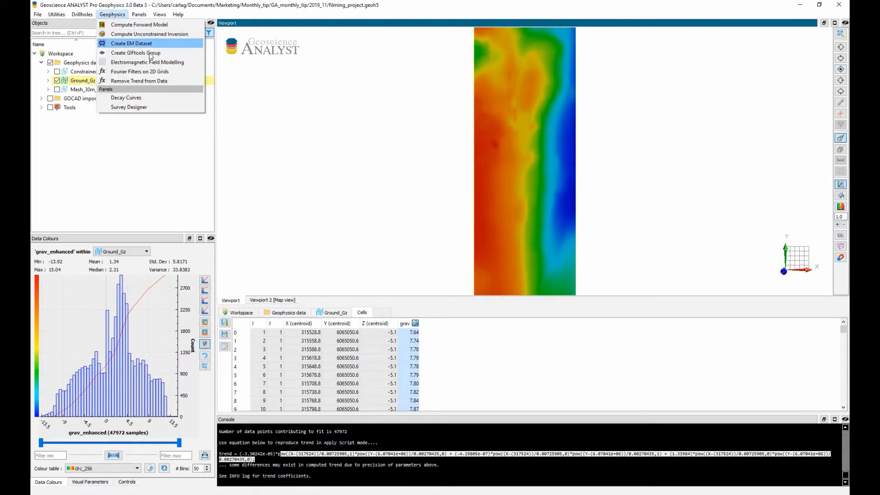
{"action": "left_click", "coordinate": [191, 81]}
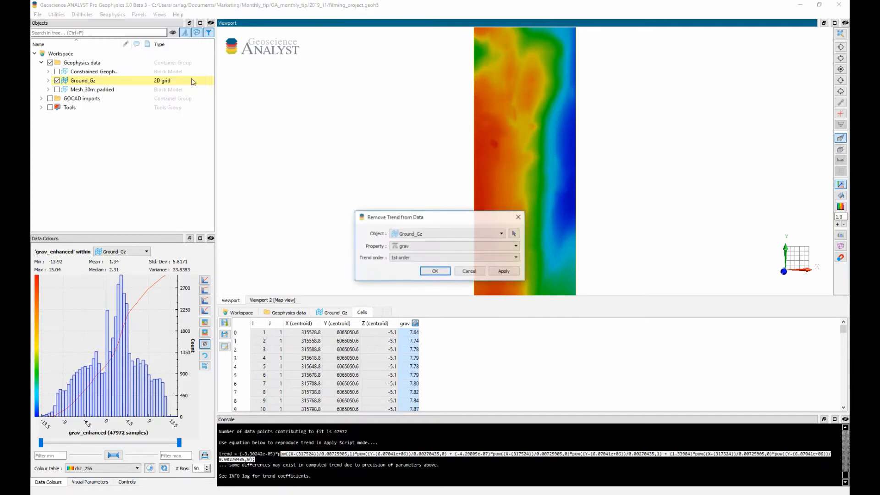
{"action": "left_click", "coordinate": [517, 258]}
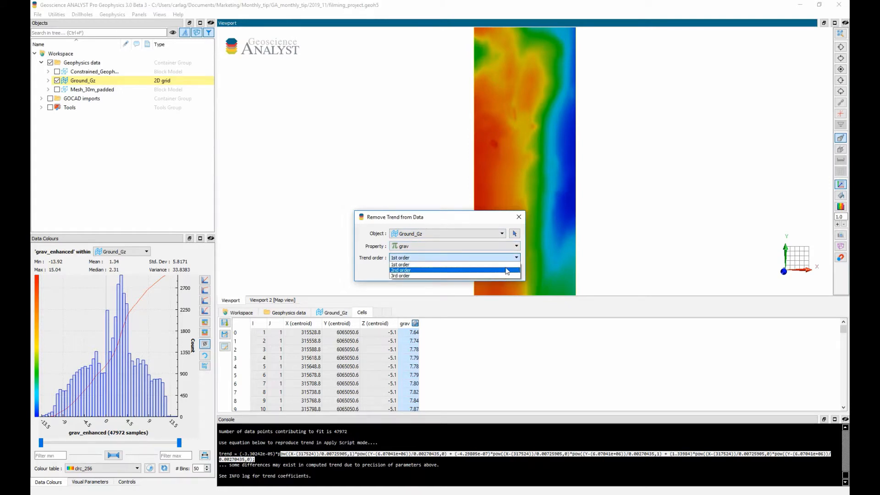
{"action": "left_click", "coordinate": [400, 264]}
{"action": "left_click", "coordinate": [435, 274]}
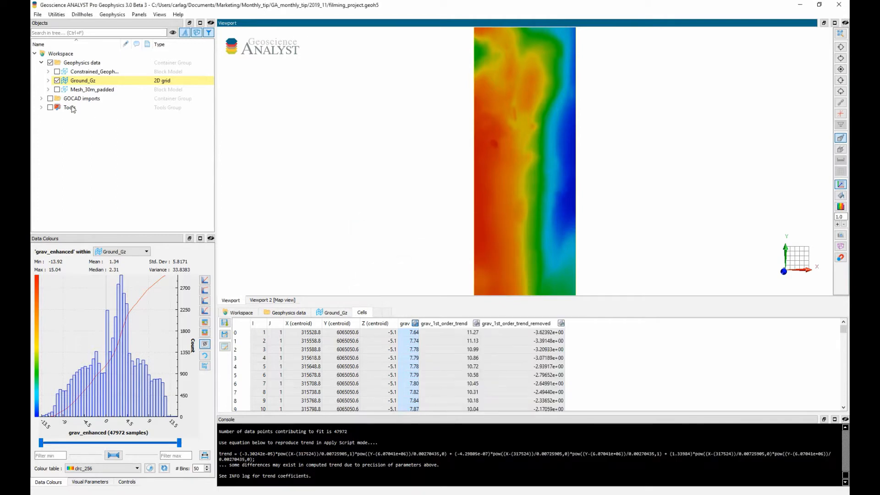
Display the first-order trend and the trend-removed gravity on Ground_Gz, and highlight the trend equation in the console.
{"action": "left_click", "coordinate": [48, 80]}
{"action": "left_click", "coordinate": [63, 98]}
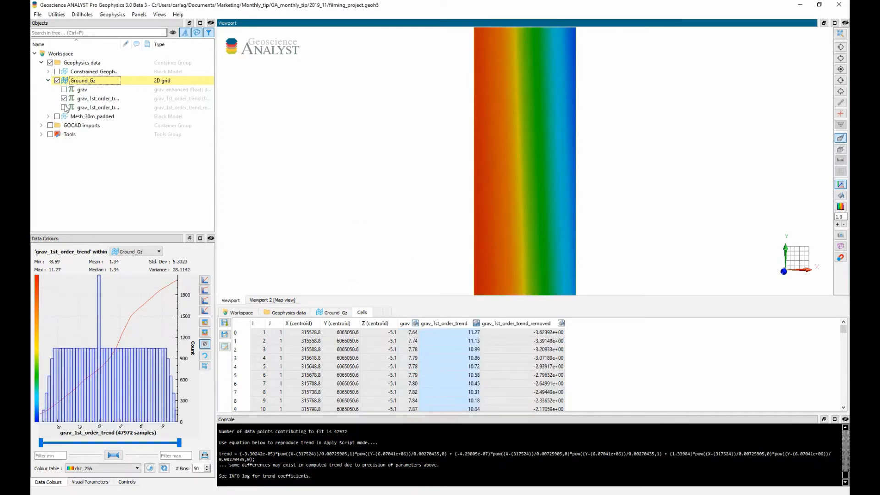
{"action": "left_click", "coordinate": [64, 107]}
{"action": "left_click_drag", "start_coordinate": [219, 454], "coordinate": [449, 460]}
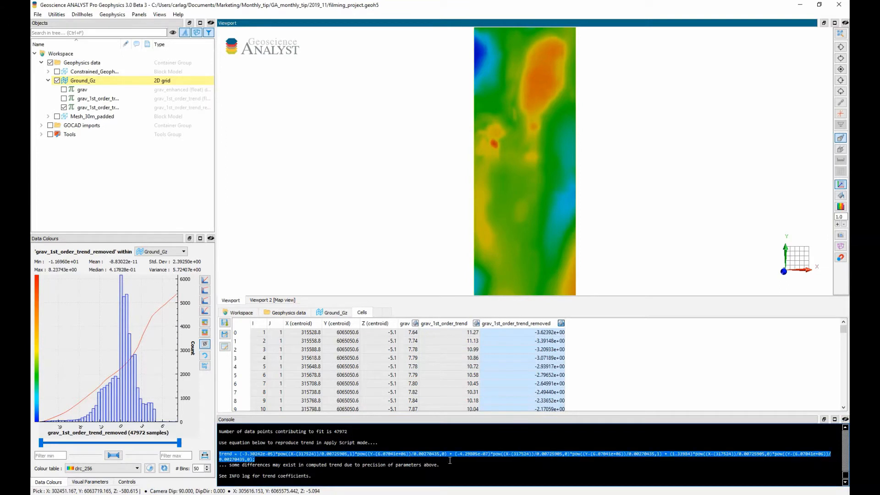
{"action": "left_click", "coordinate": [274, 300]}
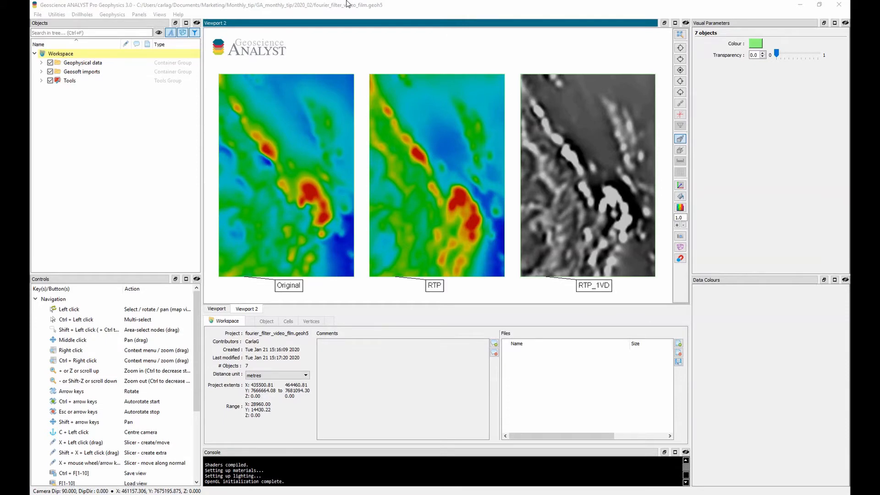
Apply an RTP Fourier filter to the TMI grid's TMI property with inclination -52.4 and declination 6.5.
{"action": "left_click", "coordinate": [222, 310]}
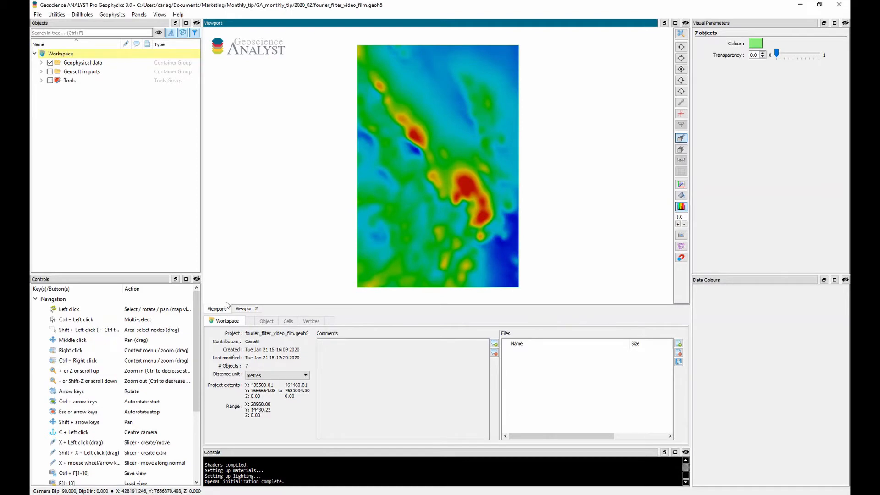
{"action": "right_click", "coordinate": [465, 111]}
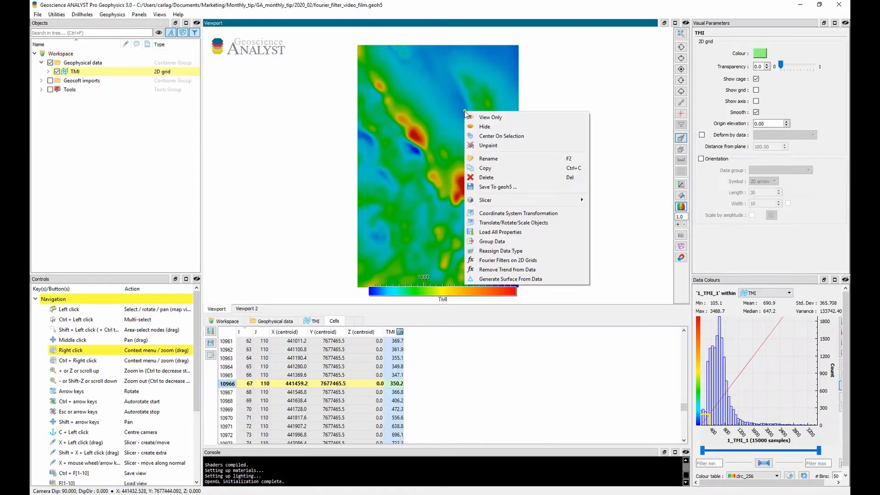
{"action": "left_click", "coordinate": [577, 263]}
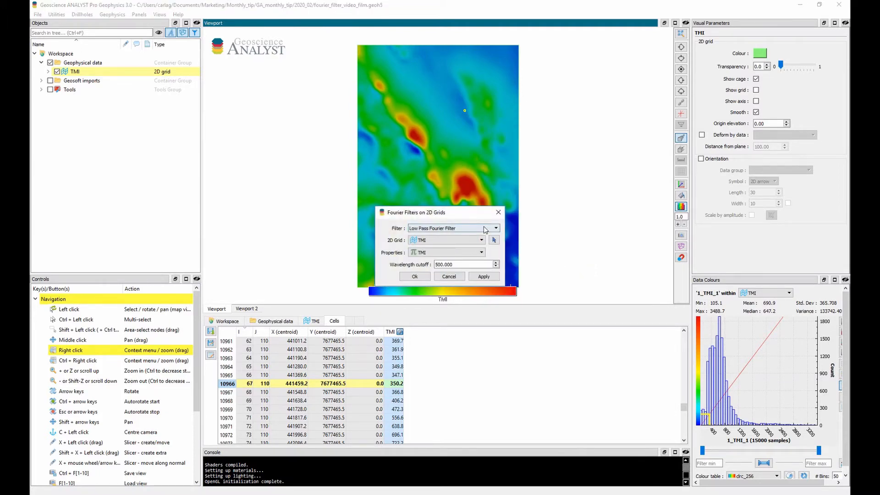
{"action": "left_click", "coordinate": [485, 229]}
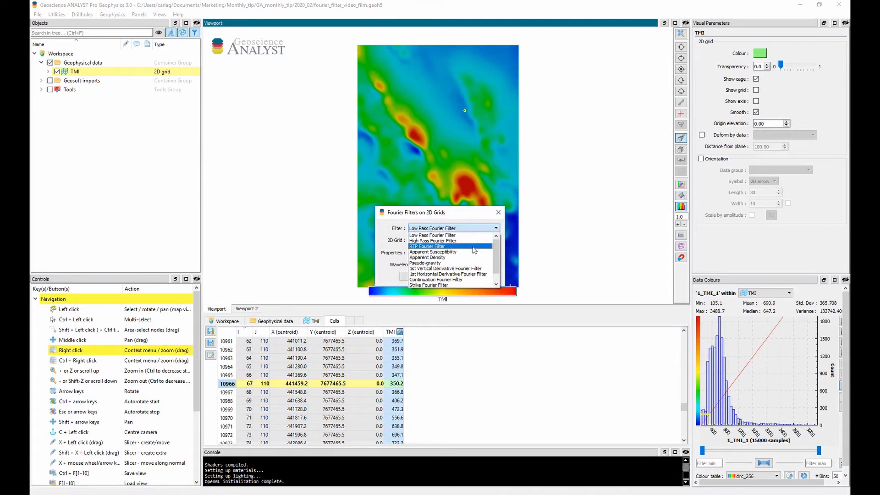
{"action": "left_click", "coordinate": [474, 247]}
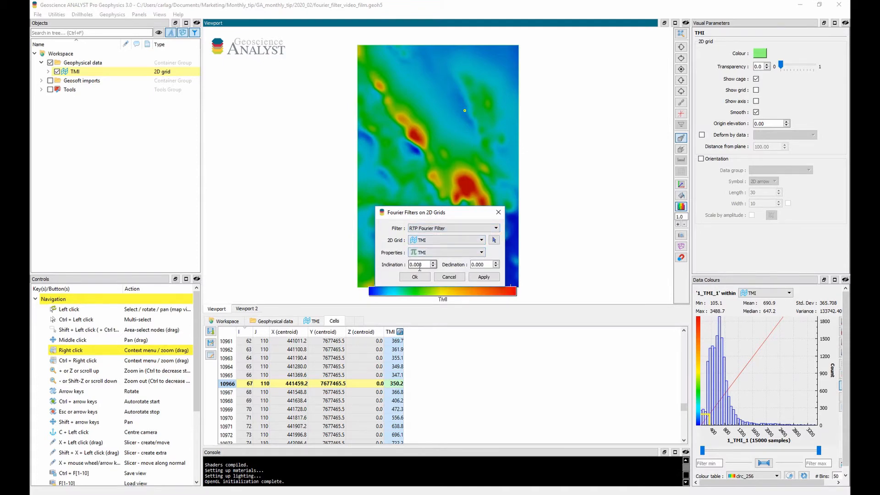
{"action": "left_click_drag", "start_coordinate": [424, 265], "coordinate": [386, 265]}
{"action": "type", "text": "-52.4"}
{"action": "key", "text": "Tab"}
{"action": "type", "text": "6.5"}
{"action": "left_click", "coordinate": [413, 277]}
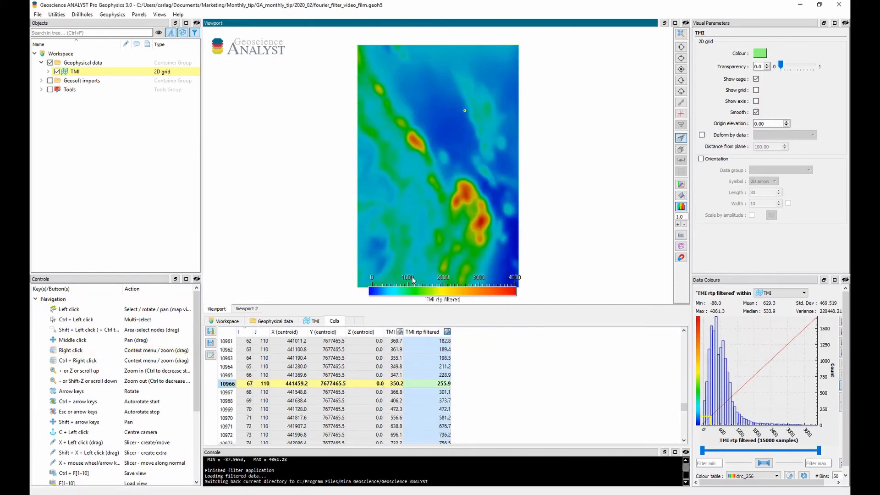
Apply the 1st Vertical Derivative Fourier Filter to the TMI rtp filtered property, with high frequencies attenuated.
{"action": "left_click", "coordinate": [48, 72]}
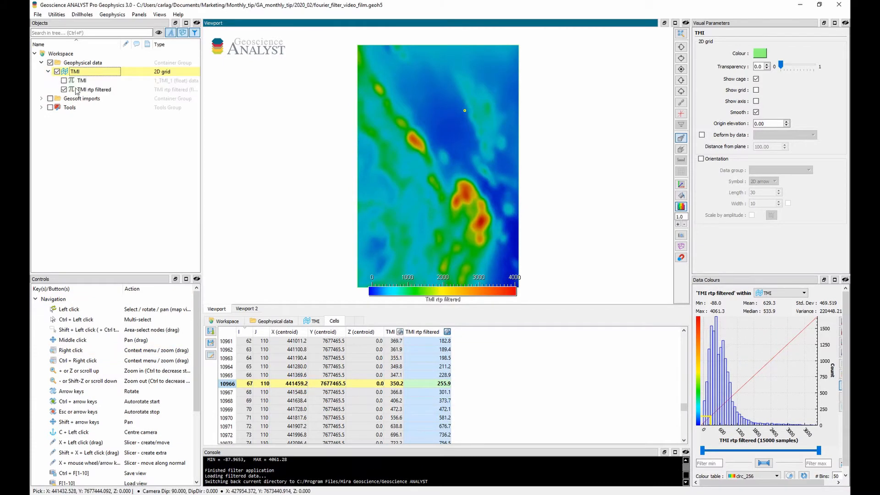
{"action": "left_click", "coordinate": [103, 90]}
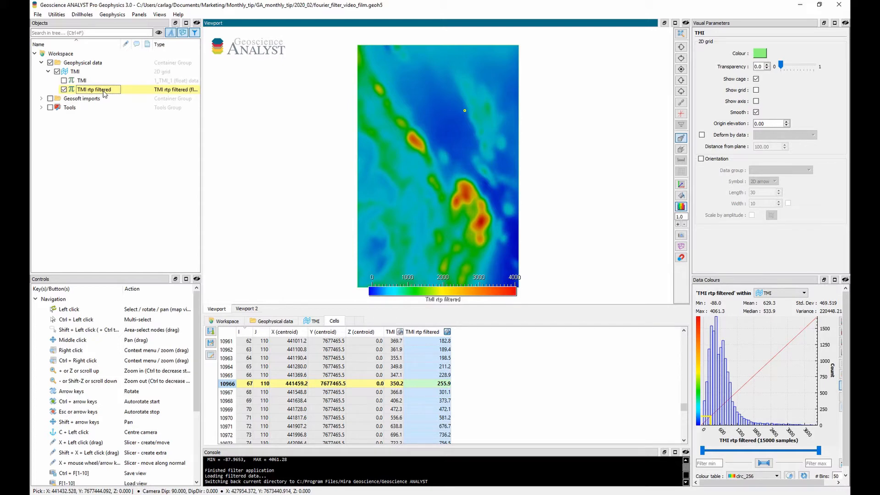
{"action": "left_click", "coordinate": [112, 14]}
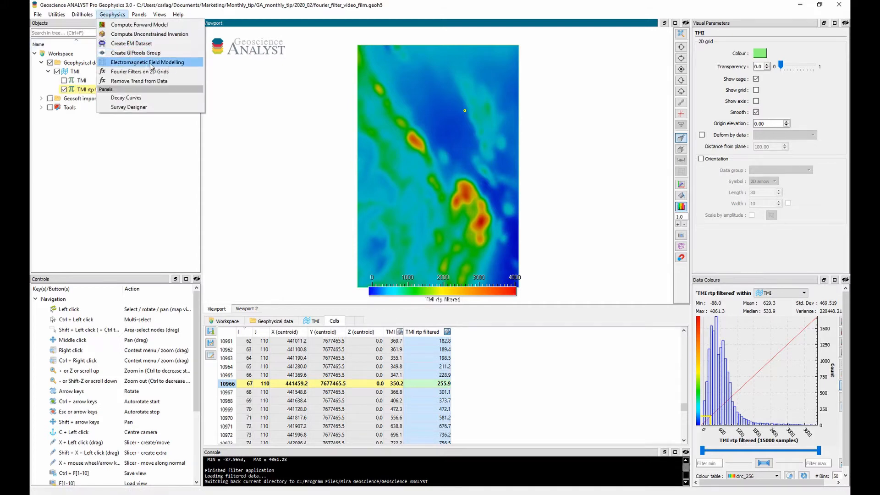
{"action": "left_click", "coordinate": [182, 74]}
{"action": "left_click", "coordinate": [494, 229]}
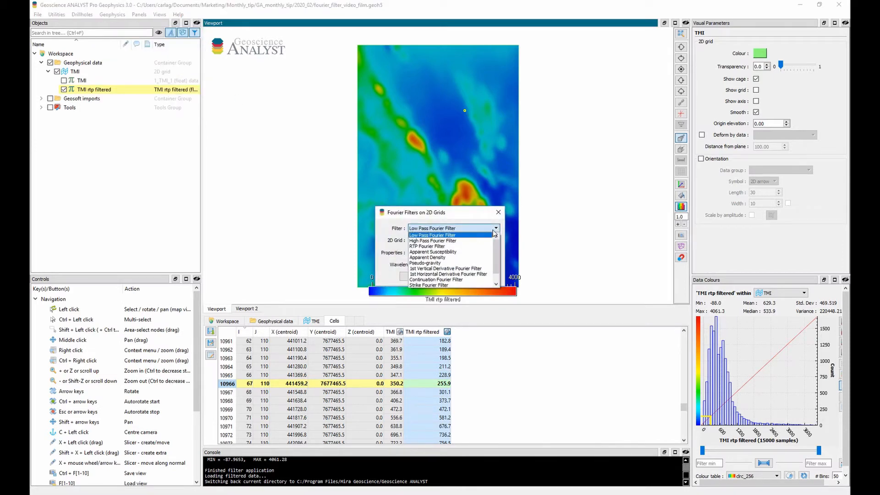
{"action": "left_click", "coordinate": [478, 269]}
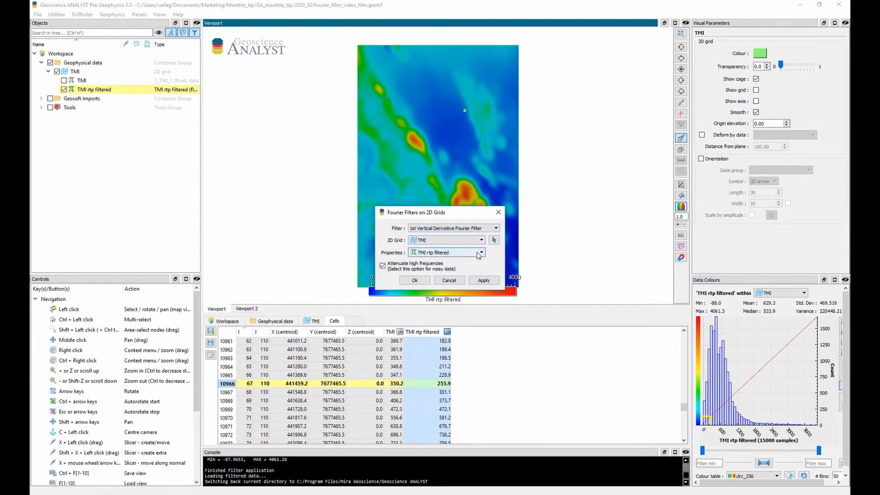
{"action": "left_click", "coordinate": [414, 280]}
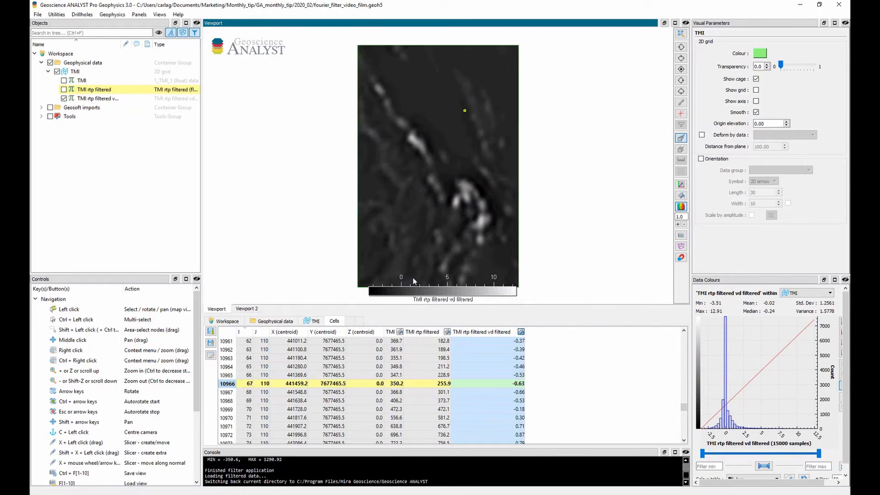
{"action": "left_click", "coordinate": [246, 309]}
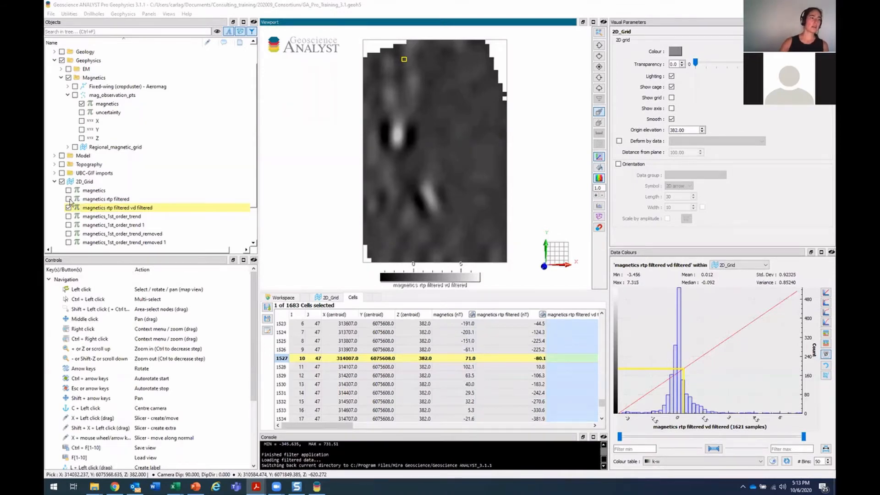
Display magnetics rtp filtered on 2D_Grid, and set up a grid data transfer from 2D_Grid with the all-data option off.
{"action": "left_click", "coordinate": [69, 199]}
{"action": "left_click", "coordinate": [85, 200]}
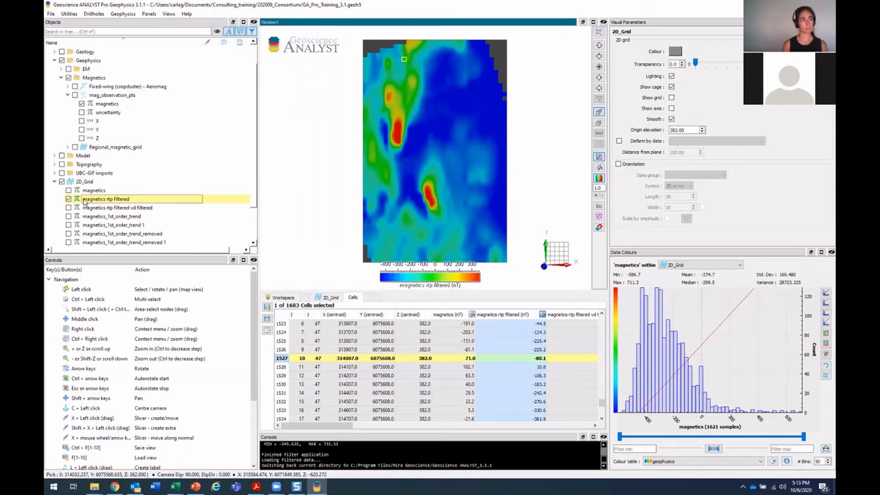
{"action": "left_click", "coordinate": [70, 14]}
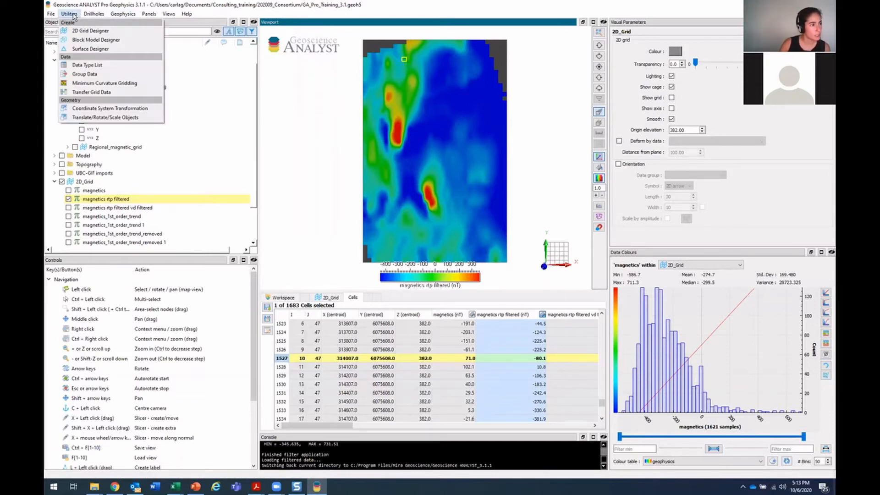
{"action": "left_click", "coordinate": [114, 93]}
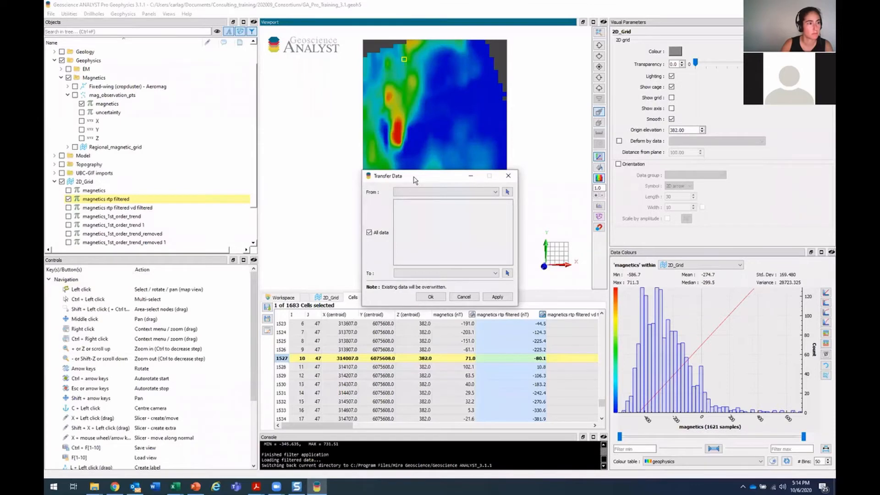
{"action": "left_click_drag", "start_coordinate": [414, 179], "coordinate": [219, 107]}
{"action": "left_click", "coordinate": [251, 118]}
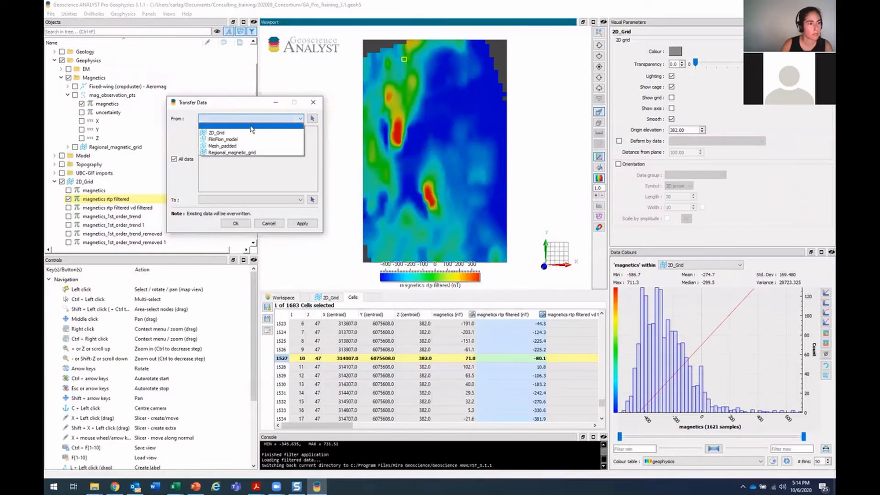
{"action": "left_click", "coordinate": [216, 132]}
{"action": "left_click", "coordinate": [173, 159]}
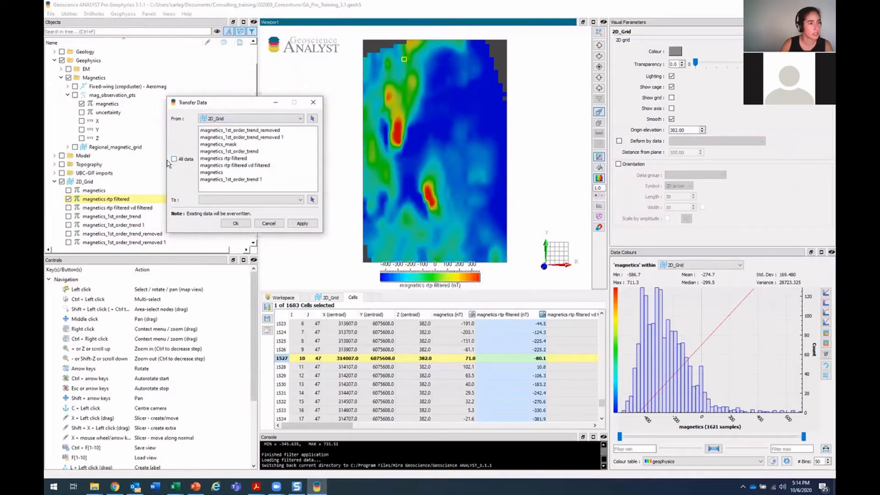
Transfer the magnetics_1st_order_trend_removed property to mag_observation_pts.
{"action": "left_click", "coordinate": [246, 131]}
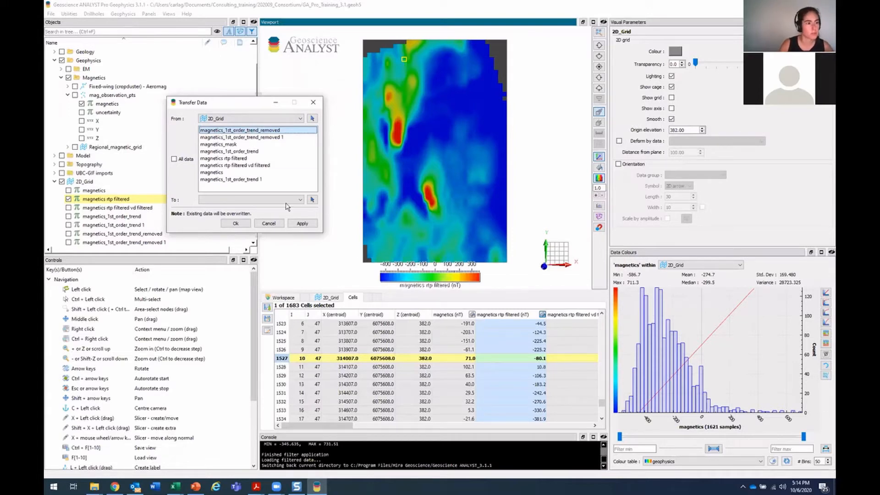
{"action": "left_click", "coordinate": [300, 201]}
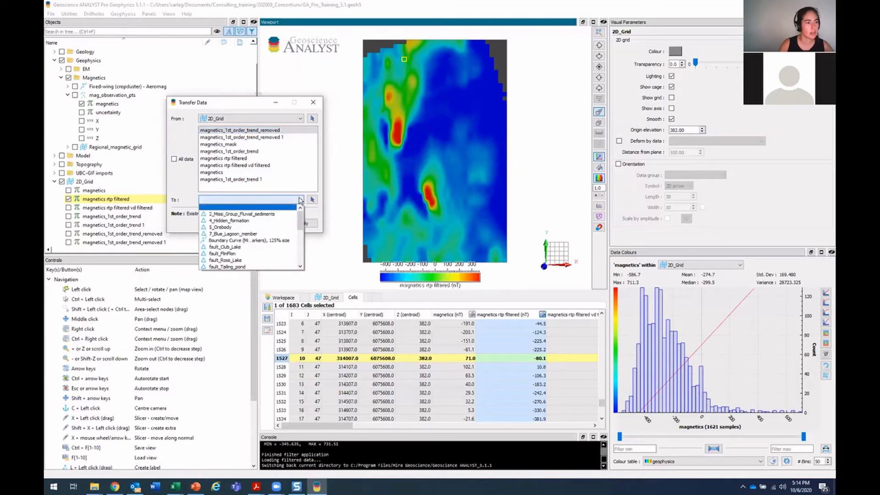
{"action": "scroll", "coordinate": [247, 233], "scroll_direction": "down", "scroll_amount": 5}
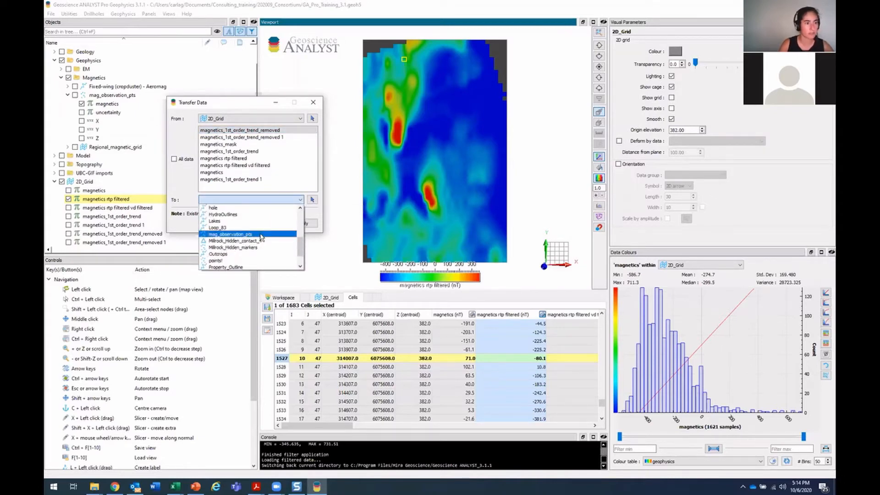
{"action": "left_click", "coordinate": [260, 237]}
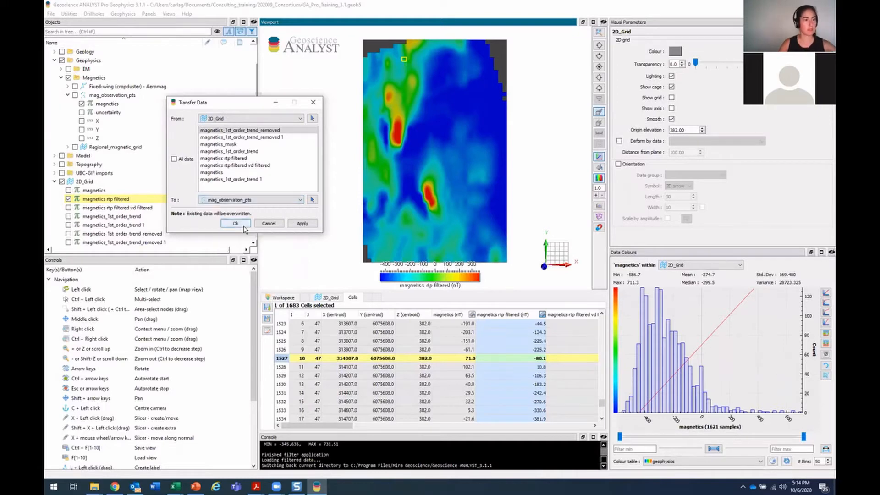
{"action": "left_click", "coordinate": [235, 224]}
Hide 2D_Grid, show mag_observation_pts and compare its original magnetics with the transferred trend-removed values.
{"action": "left_click", "coordinate": [76, 95]}
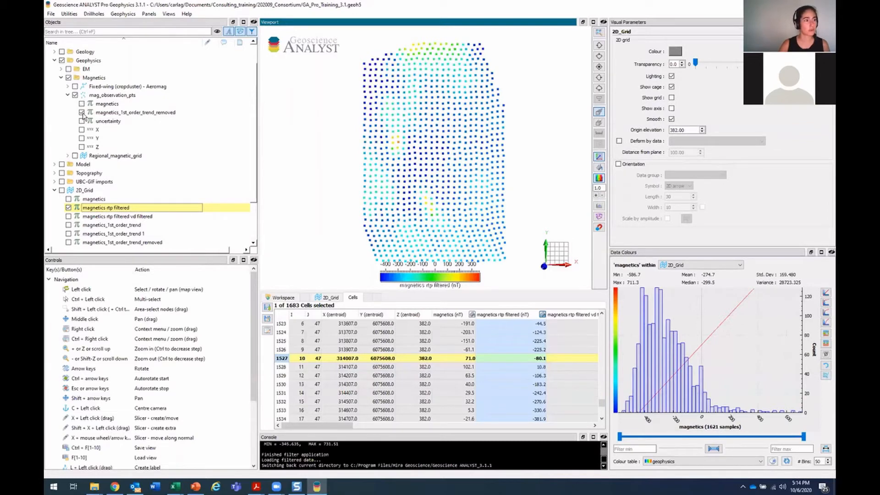
{"action": "left_click", "coordinate": [82, 105]}
{"action": "left_click", "coordinate": [81, 104]}
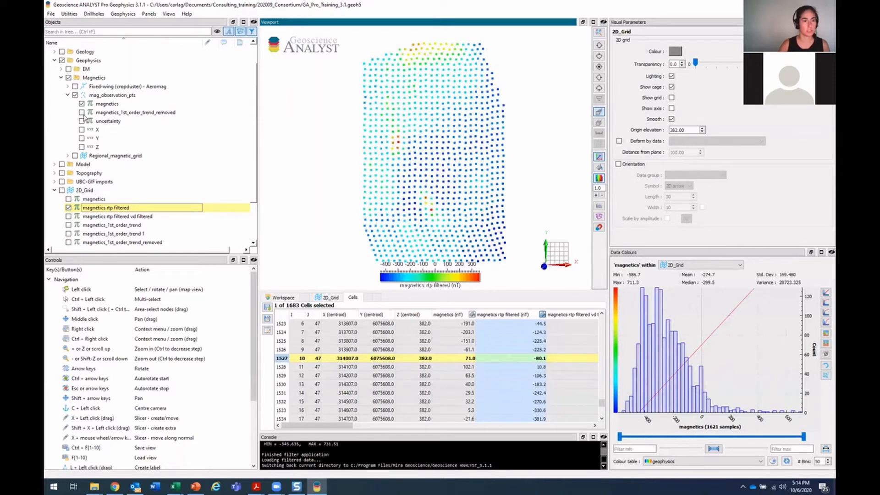
{"action": "left_click", "coordinate": [81, 112]}
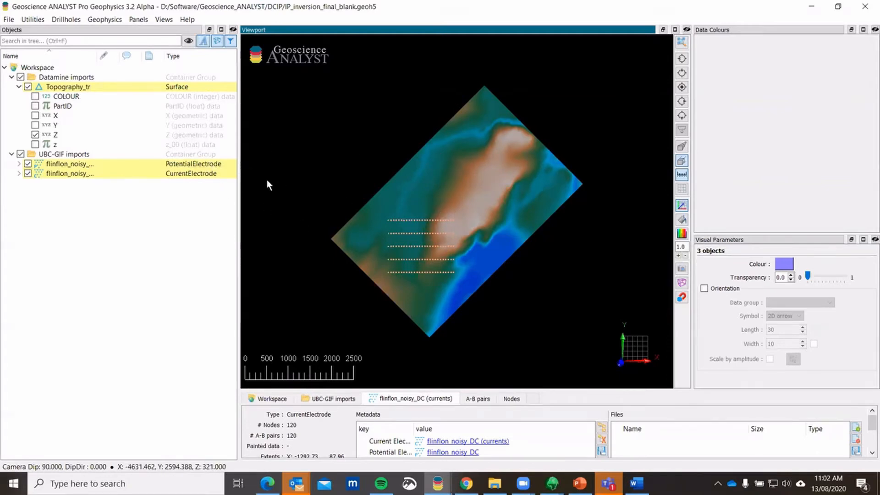
In the IP_inversion_final_blank project, hide the Topography_tr surface and show the five electrode survey lines up close.
{"action": "left_click", "coordinate": [27, 87]}
{"action": "scroll", "coordinate": [400, 207], "scroll_direction": "up", "scroll_amount": 2}
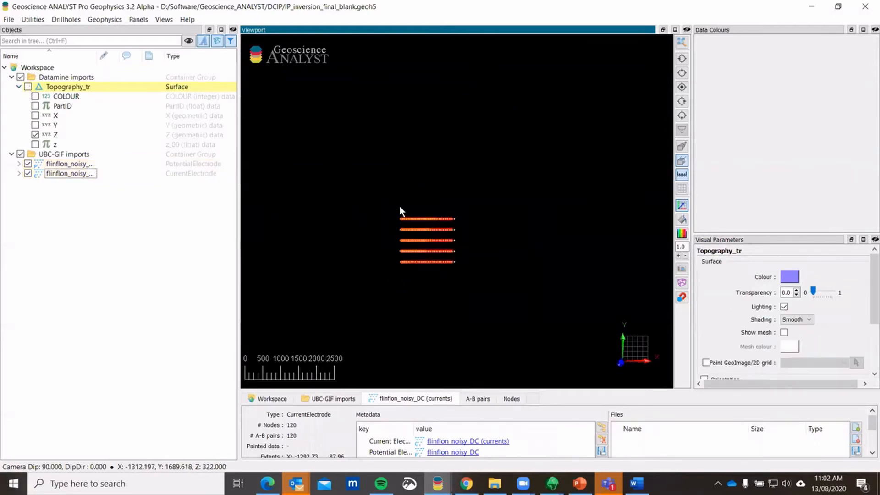
{"action": "scroll", "coordinate": [399, 209], "scroll_direction": "up", "scroll_amount": 4}
{"action": "middle_click_drag", "start_coordinate": [396, 238], "coordinate": [492, 130]}
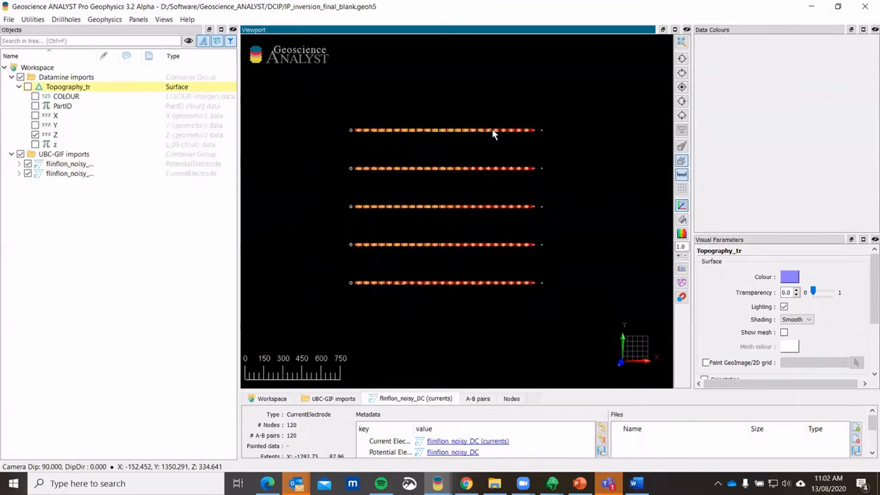
{"action": "scroll", "coordinate": [486, 129], "scroll_direction": "up", "scroll_amount": 2}
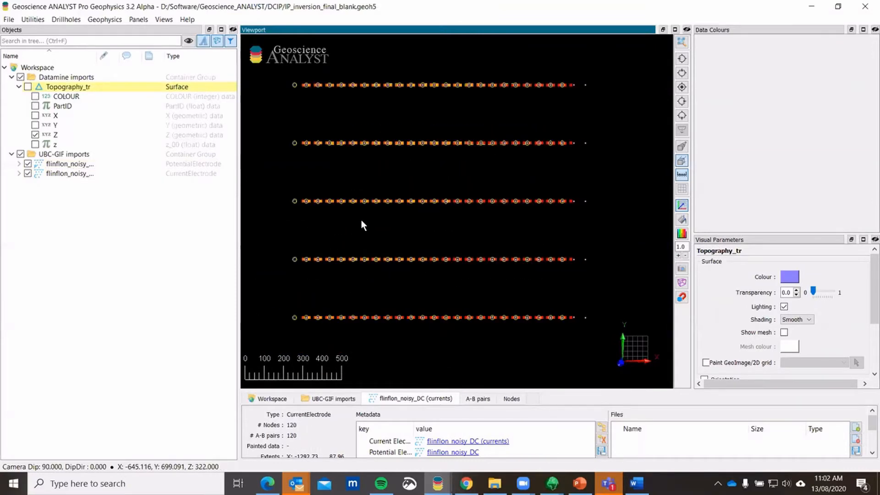
Start designing a block model with flinflon_noisy_DC as its object and keep the survey lines in view.
{"action": "left_click", "coordinate": [38, 22]}
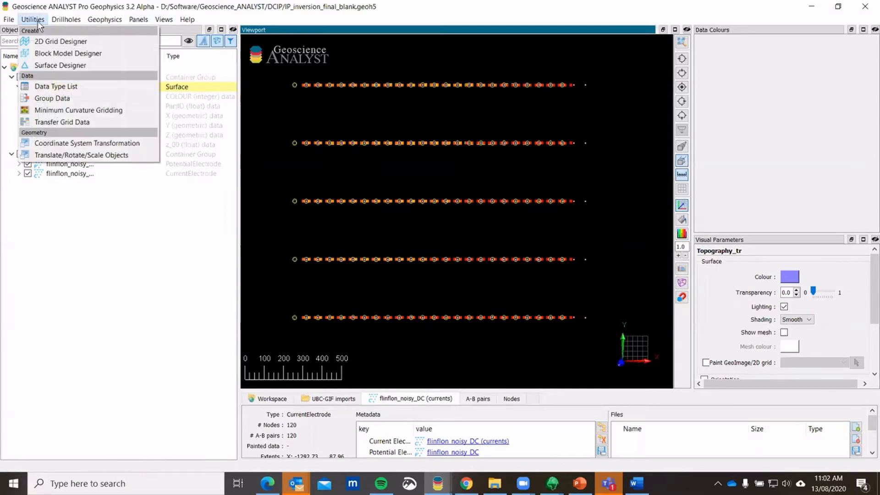
{"action": "left_click", "coordinate": [58, 54]}
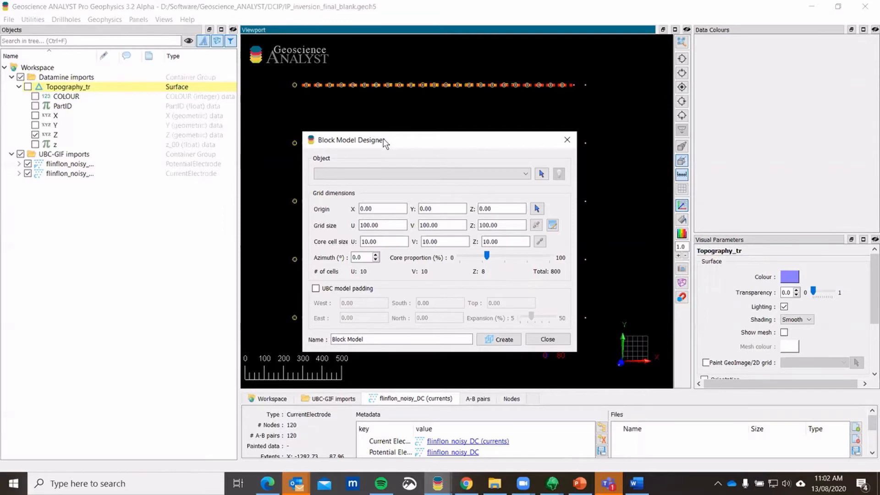
{"action": "left_click_drag", "start_coordinate": [383, 139], "coordinate": [113, 150]}
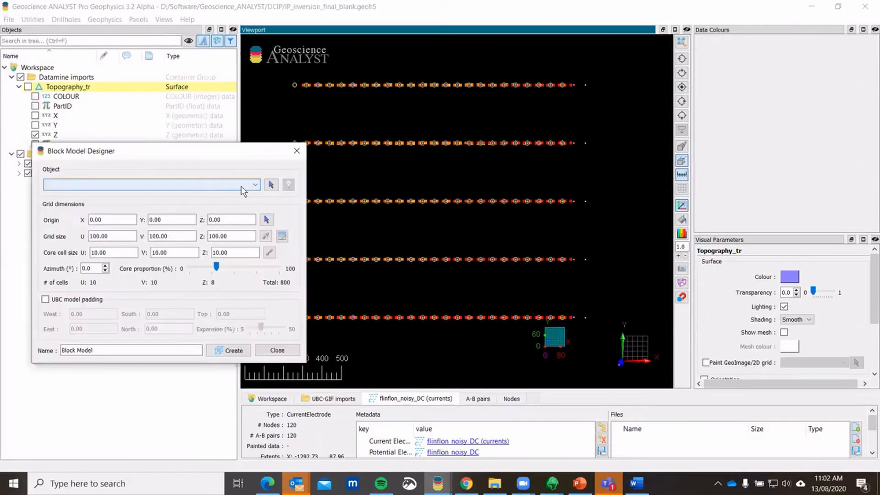
{"action": "left_click", "coordinate": [255, 185]}
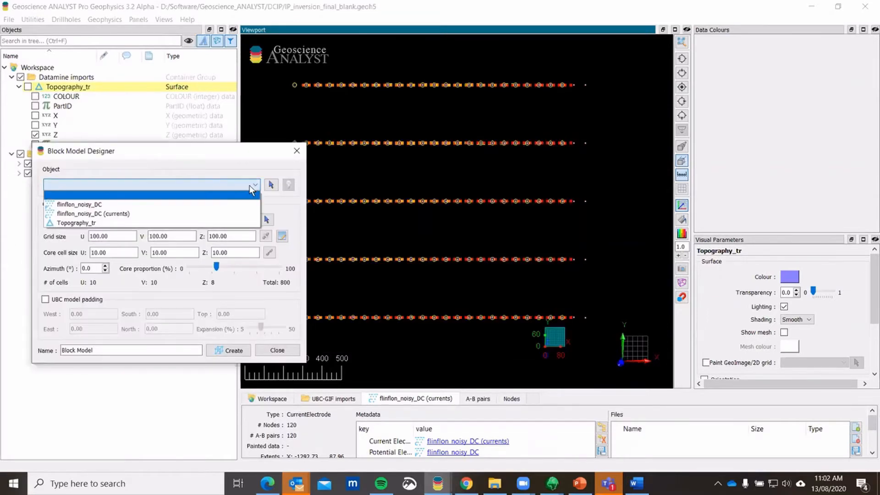
{"action": "left_click", "coordinate": [198, 203]}
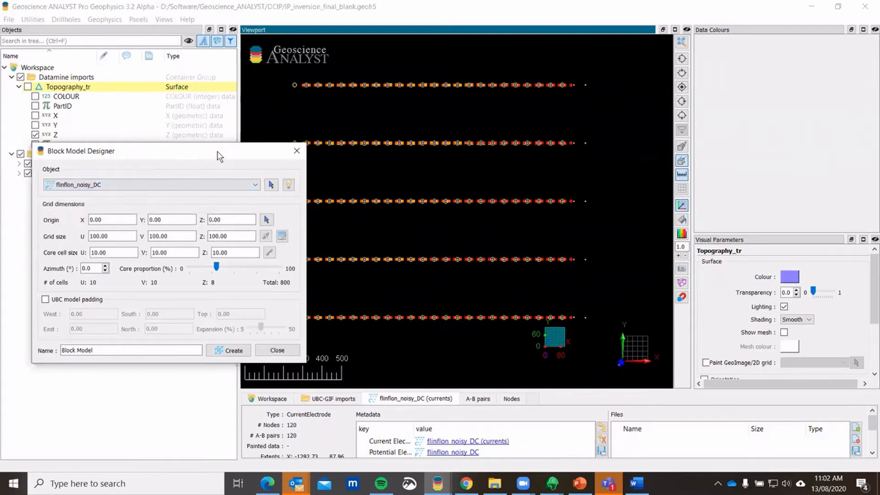
{"action": "left_click_drag", "start_coordinate": [219, 156], "coordinate": [153, 173]}
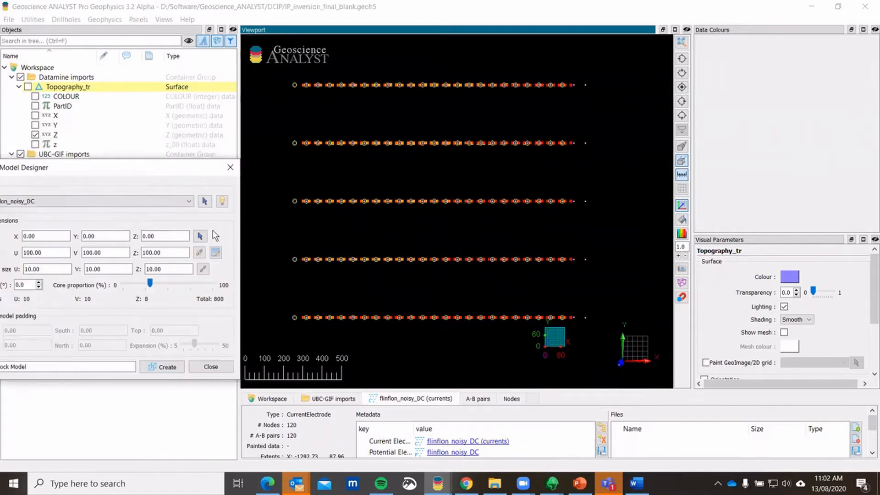
Draw the block model's extent around all five survey lines, about 1572 by 1267 in plan.
{"action": "left_click", "coordinate": [216, 254]}
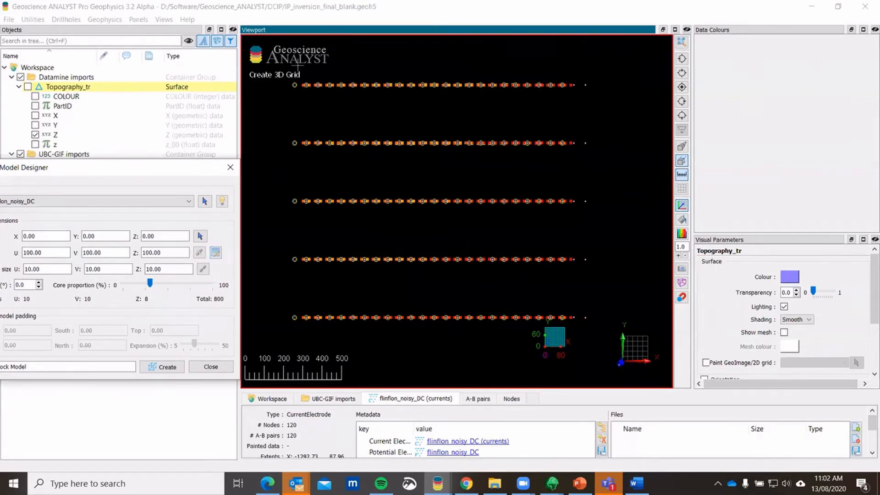
{"action": "left_click_drag", "start_coordinate": [288, 78], "coordinate": [592, 323]}
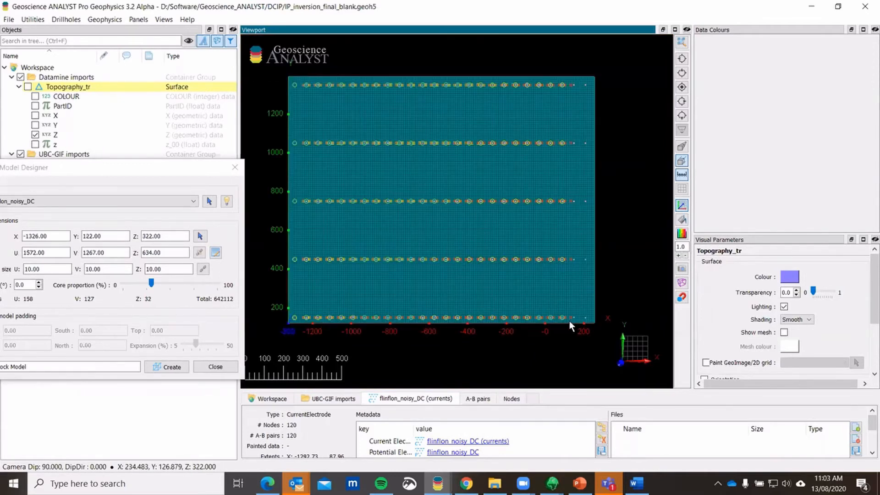
{"action": "left_click", "coordinate": [175, 171]}
{"action": "left_click_drag", "start_coordinate": [172, 166], "coordinate": [368, 109]}
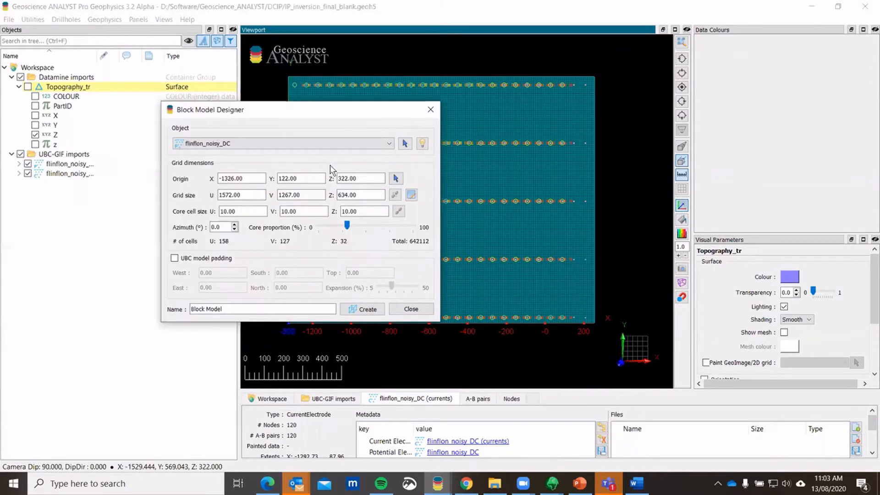
Set the block model's origin Z to 350 and its Z grid size to 2500.
{"action": "left_click", "coordinate": [359, 178]}
{"action": "left_click_drag", "start_coordinate": [358, 177], "coordinate": [321, 177]}
{"action": "type", "text": "350"}
{"action": "left_click", "coordinate": [359, 194]}
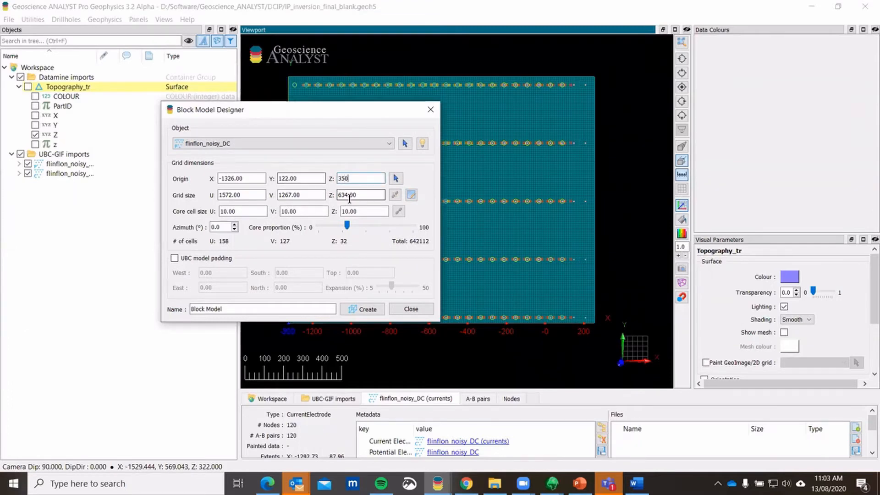
{"action": "left_click_drag", "start_coordinate": [360, 195], "coordinate": [329, 196]}
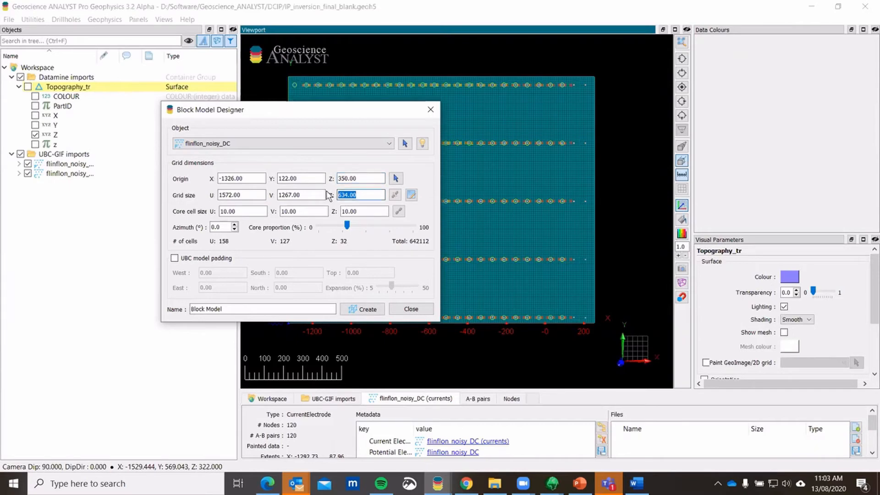
{"action": "type", "text": "2500"}
Set the core cell size to U 35, V 50 and Z 35, and slightly reduce the core proportion.
{"action": "left_click_drag", "start_coordinate": [254, 210], "coordinate": [204, 210]}
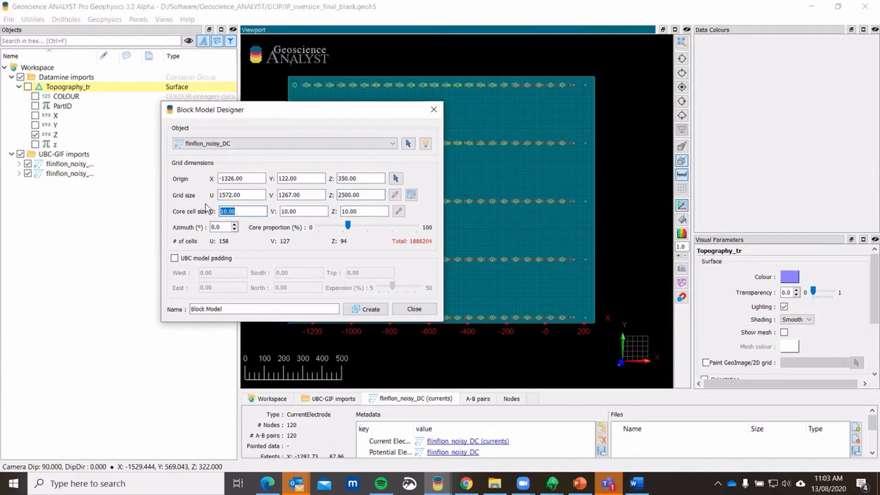
{"action": "type", "text": "35"}
{"action": "double_click", "coordinate": [299, 211]}
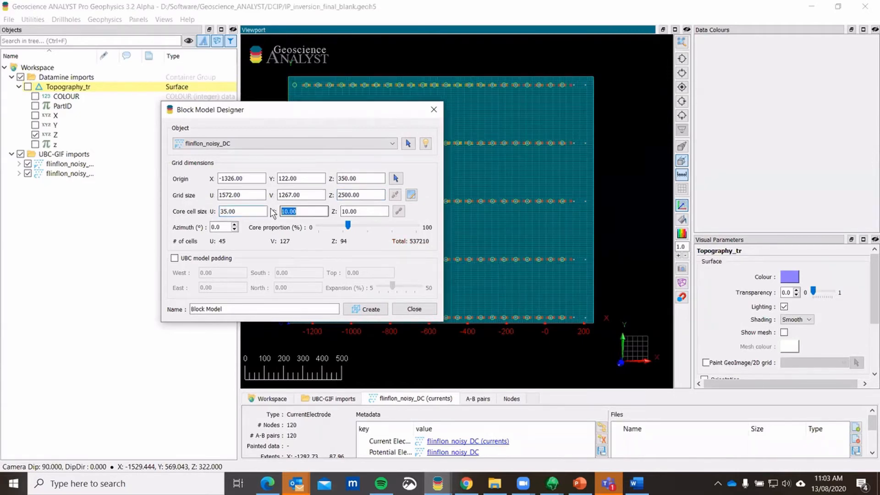
{"action": "type", "text": "50"}
{"action": "key", "text": "Tab"}
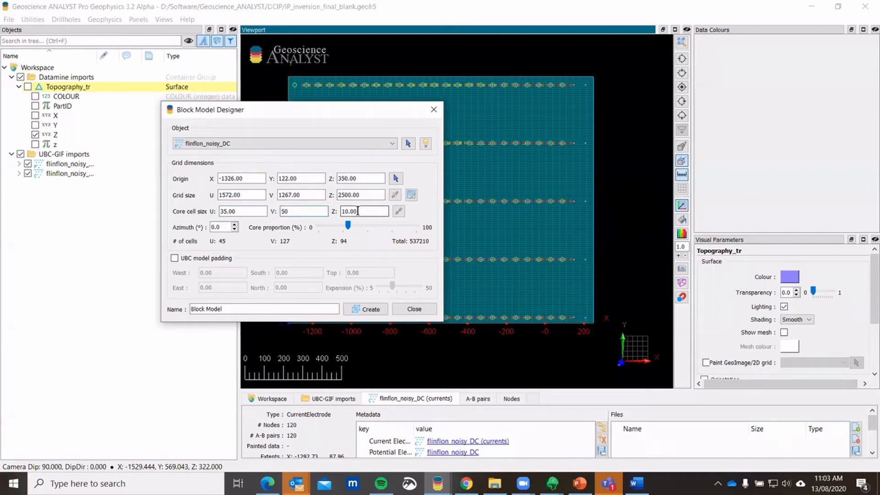
{"action": "type", "text": "35"}
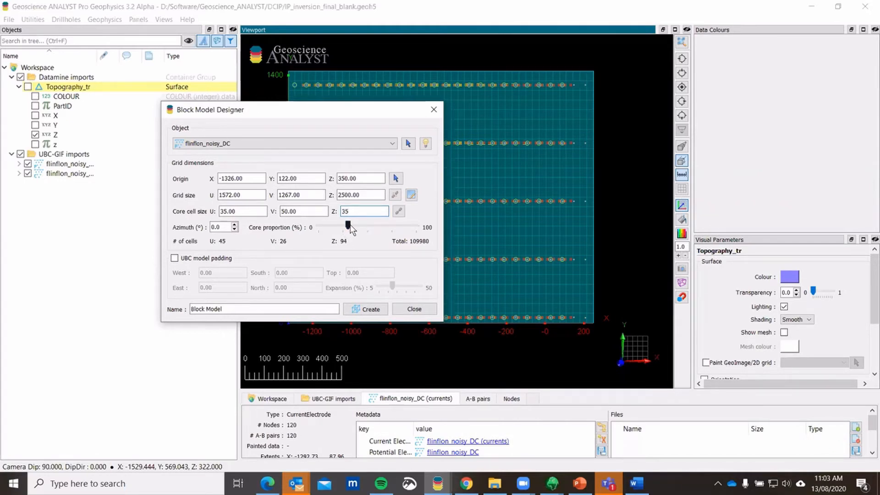
{"action": "left_click_drag", "start_coordinate": [351, 229], "coordinate": [346, 228]}
{"action": "left_click_drag", "start_coordinate": [344, 224], "coordinate": [345, 223]}
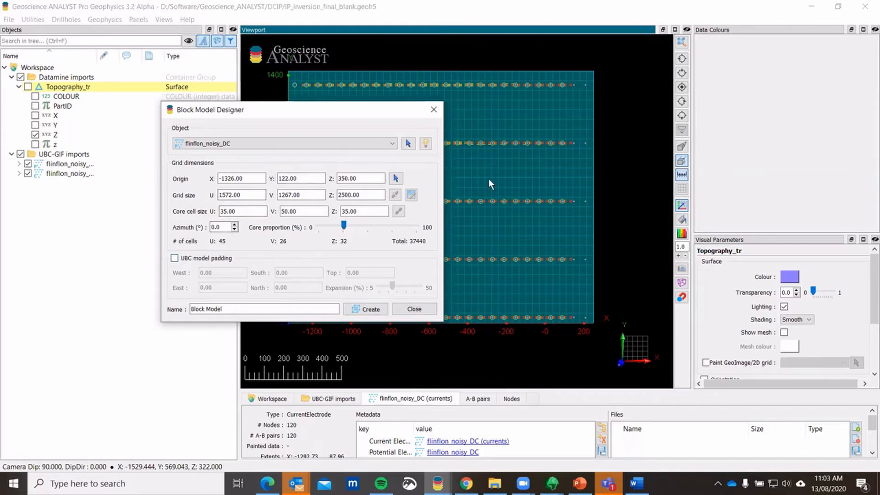
Enable UBC model padding and set the west, east, south and north padding to 2000 each.
{"action": "left_click", "coordinate": [174, 259]}
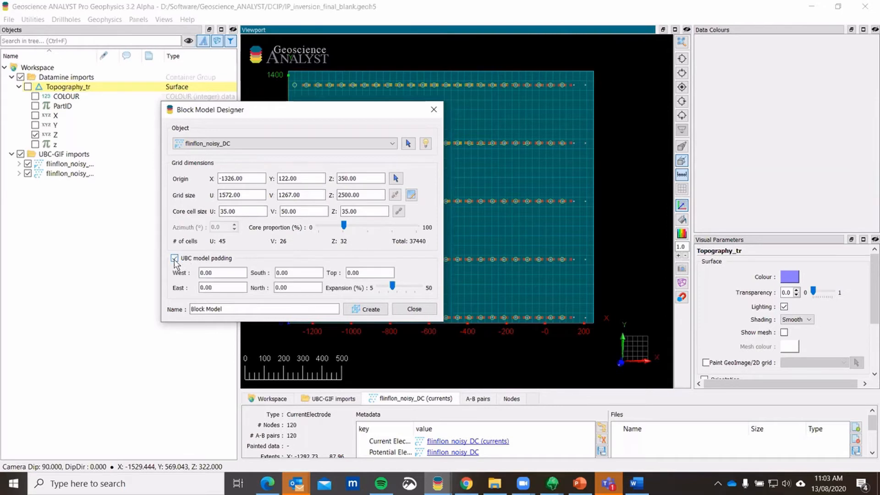
{"action": "left_click_drag", "start_coordinate": [222, 277], "coordinate": [177, 275]}
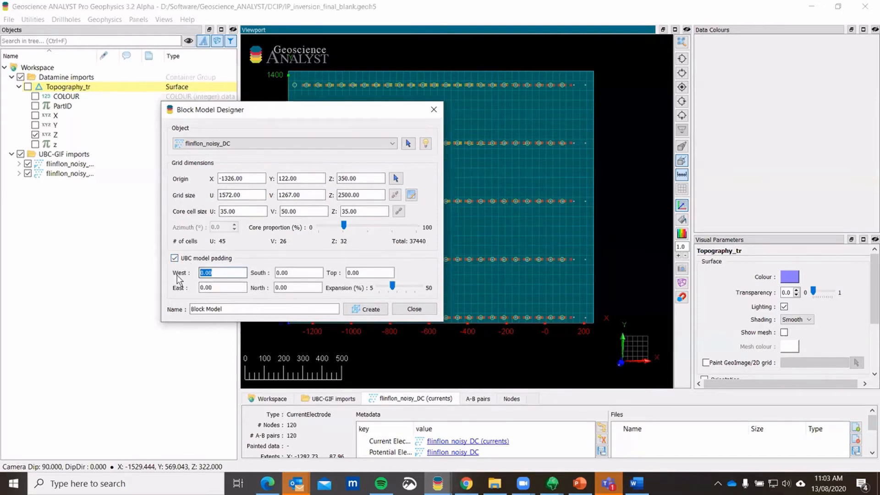
{"action": "type", "text": "2000"}
{"action": "left_click_drag", "start_coordinate": [222, 273], "coordinate": [176, 272]}
{"action": "left_click_drag", "start_coordinate": [220, 288], "coordinate": [192, 290]}
{"action": "type", "text": "2000"}
{"action": "left_click_drag", "start_coordinate": [317, 273], "coordinate": [258, 275]}
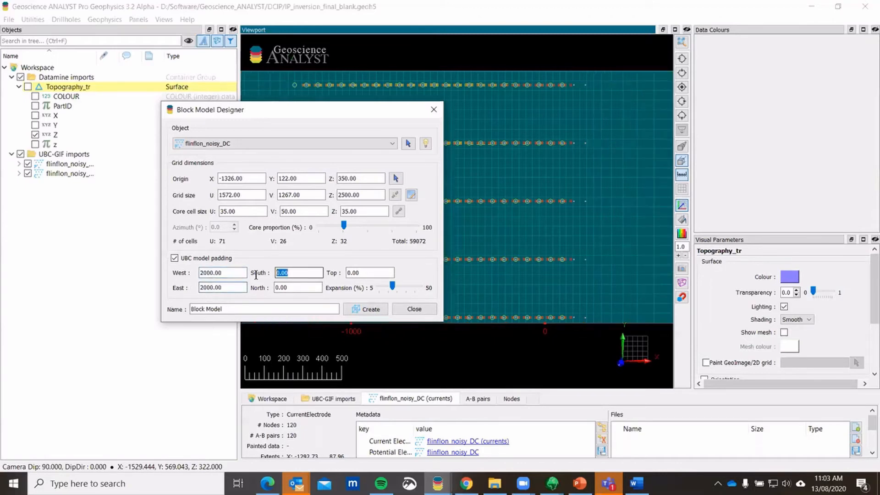
{"action": "type", "text": "2000"}
{"action": "left_click_drag", "start_coordinate": [316, 288], "coordinate": [269, 291]}
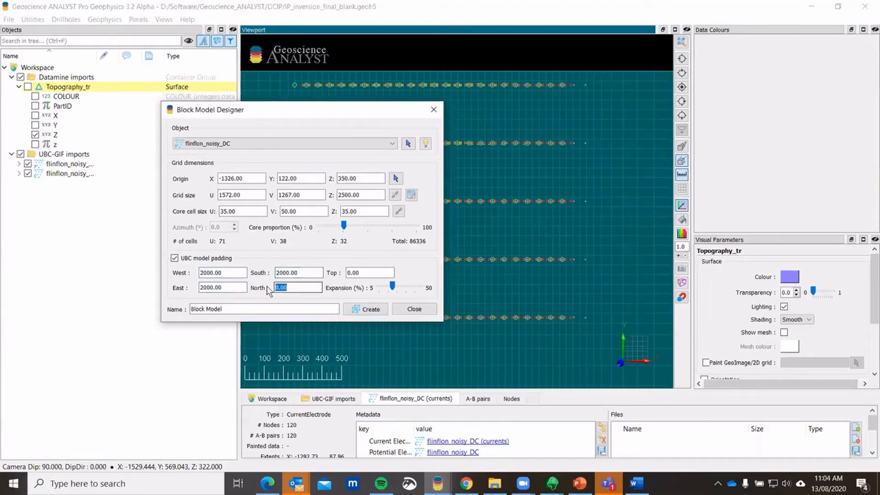
{"action": "type", "text": "2000"}
{"action": "key", "text": "Return"}
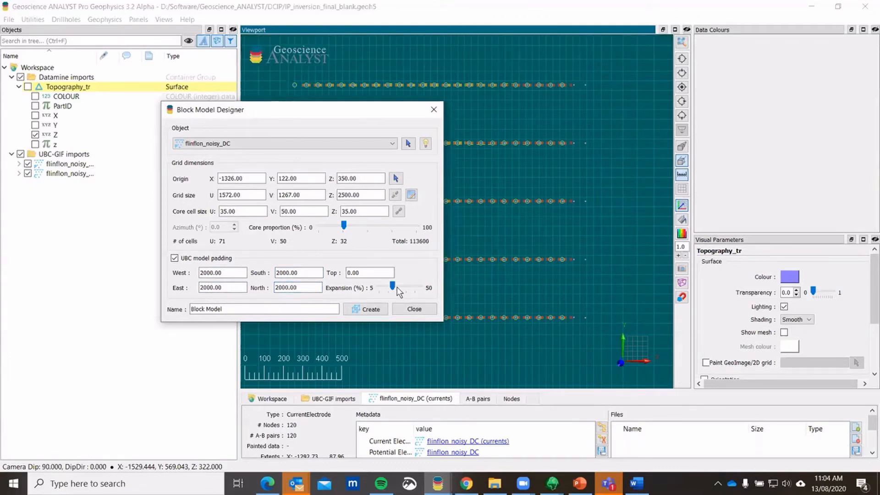
Increase the padding expansion percentage and create the grid under the name Block Model.
{"action": "mouse_move", "coordinate": [393, 286]}
{"action": "left_click_drag", "start_coordinate": [393, 287], "coordinate": [410, 286]}
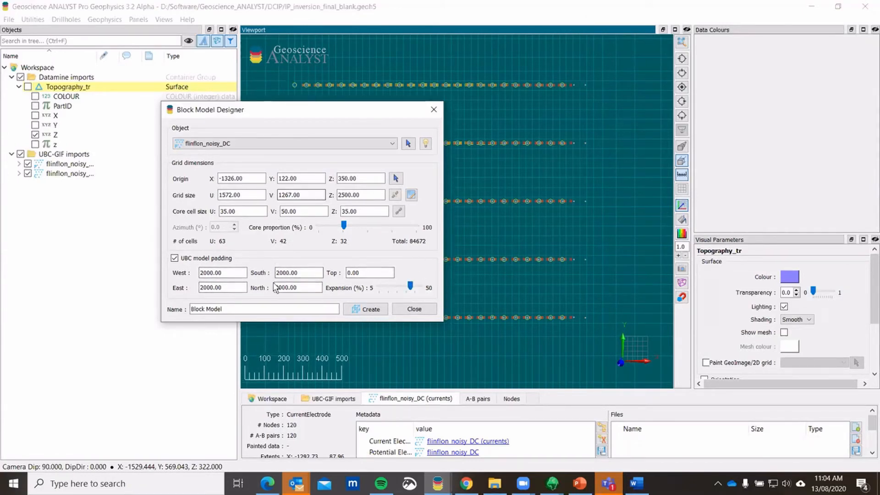
{"action": "left_click", "coordinate": [372, 310]}
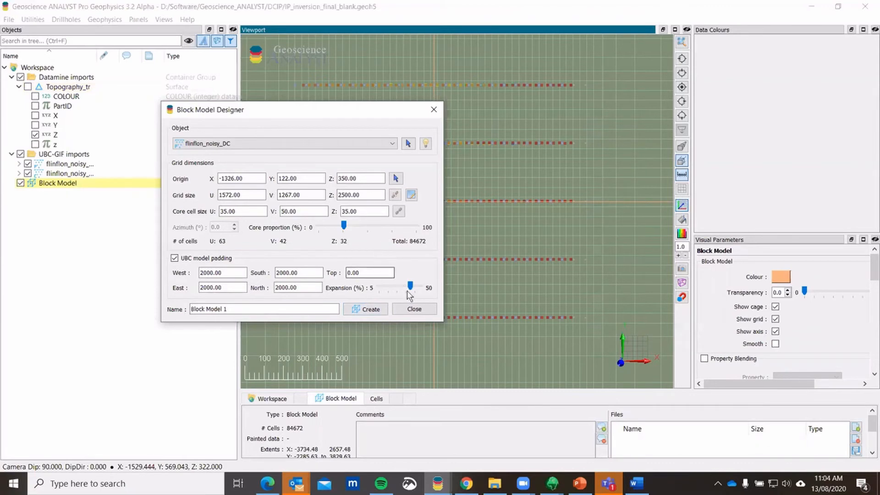
{"action": "left_click_drag", "start_coordinate": [330, 112], "coordinate": [0, 112]}
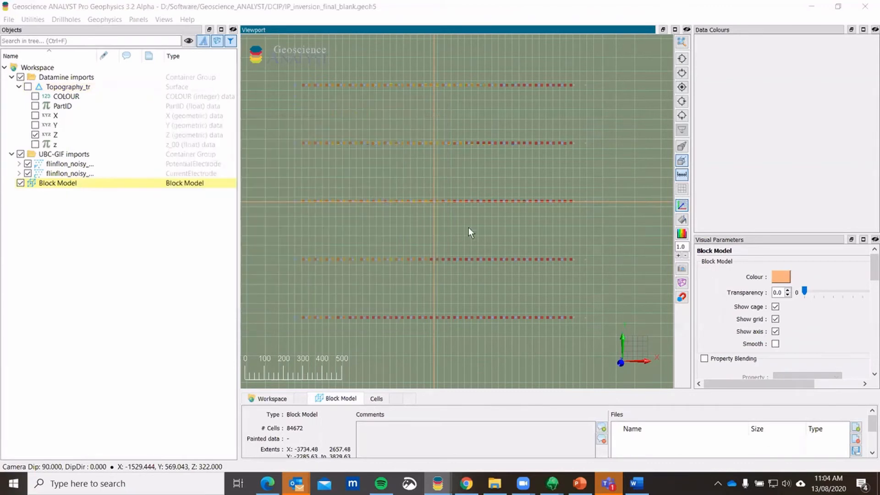
{"action": "scroll", "coordinate": [467, 212], "scroll_direction": "down", "scroll_amount": 10}
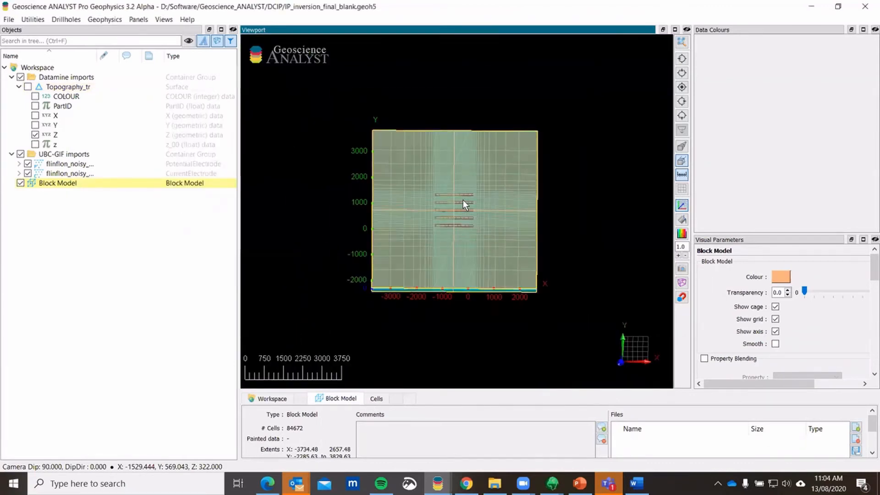
{"action": "left_click_drag", "start_coordinate": [464, 202], "coordinate": [474, 216]}
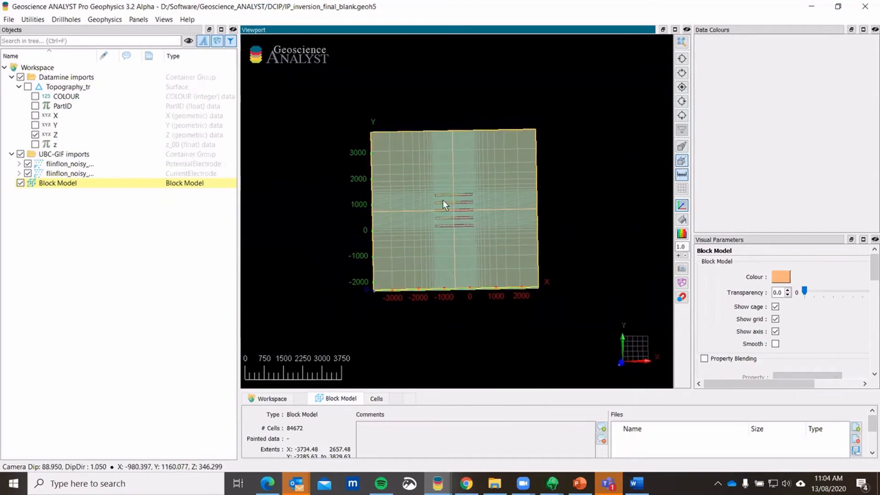
{"action": "scroll", "coordinate": [444, 199], "scroll_direction": "down", "scroll_amount": 3}
{"action": "scroll", "coordinate": [444, 200], "scroll_direction": "up", "scroll_amount": 5}
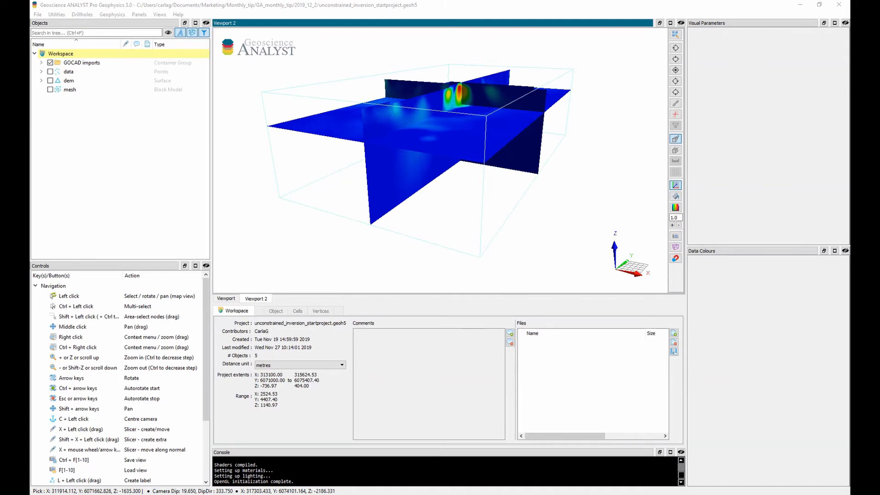
In the unconstrained_inversion_startproject project, show the data points in the first viewport and start an unconstrained inversion.
{"action": "left_click", "coordinate": [218, 300]}
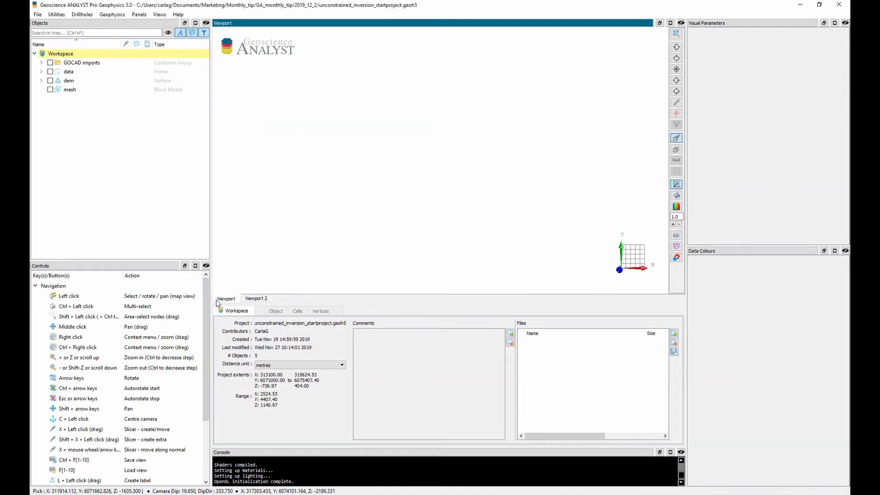
{"action": "left_click", "coordinate": [73, 74]}
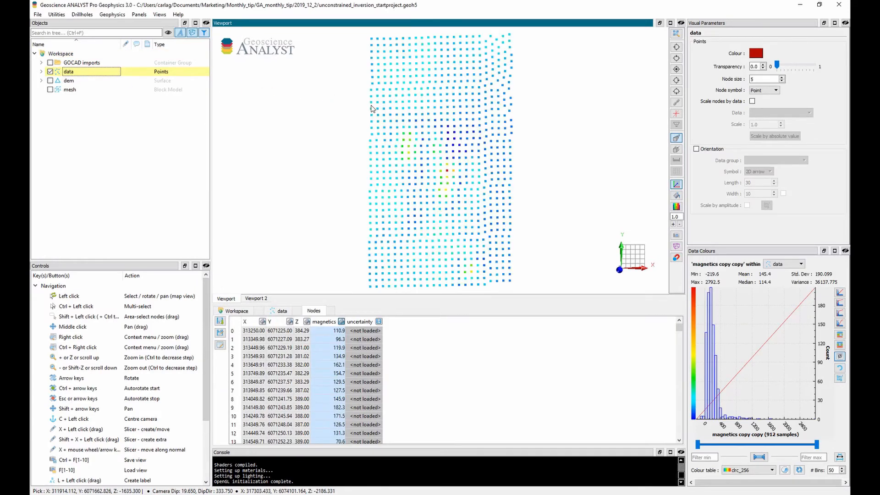
{"action": "left_click", "coordinate": [112, 14]}
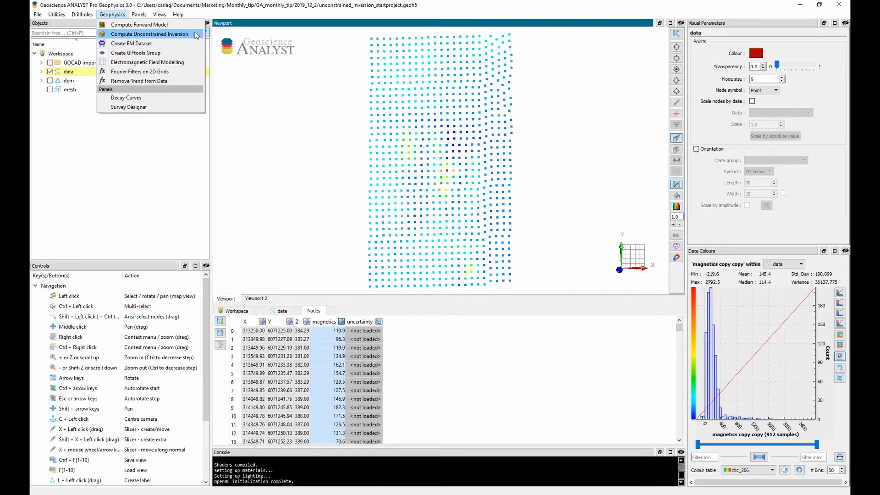
{"action": "left_click", "coordinate": [196, 35]}
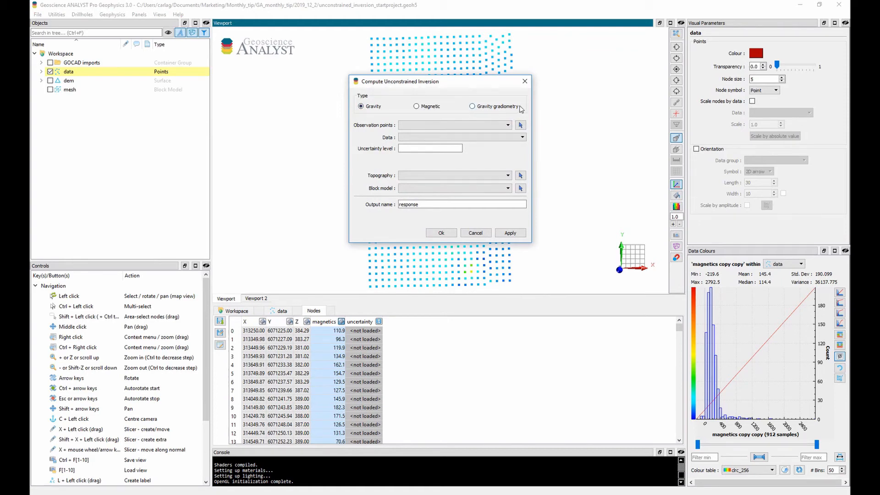
Set the inversion type to Magnetic, with data as the observation points and magnetics as the data property.
{"action": "left_click", "coordinate": [429, 107]}
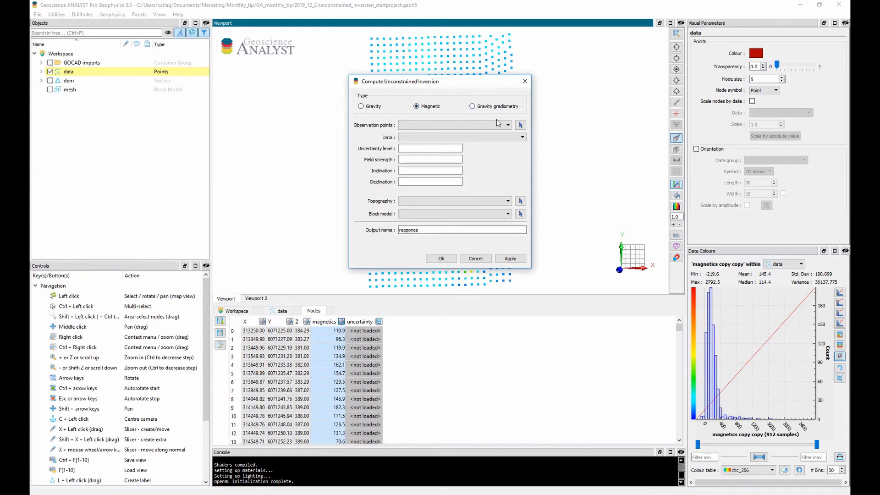
{"action": "left_click", "coordinate": [507, 125]}
{"action": "left_click", "coordinate": [444, 146]}
{"action": "left_click", "coordinate": [456, 137]}
{"action": "left_click", "coordinate": [418, 186]}
Set the inversion's uncertainty level to 8, field strength to 60000, inclination to 79 and declination to 11.
{"action": "left_click", "coordinate": [448, 147]}
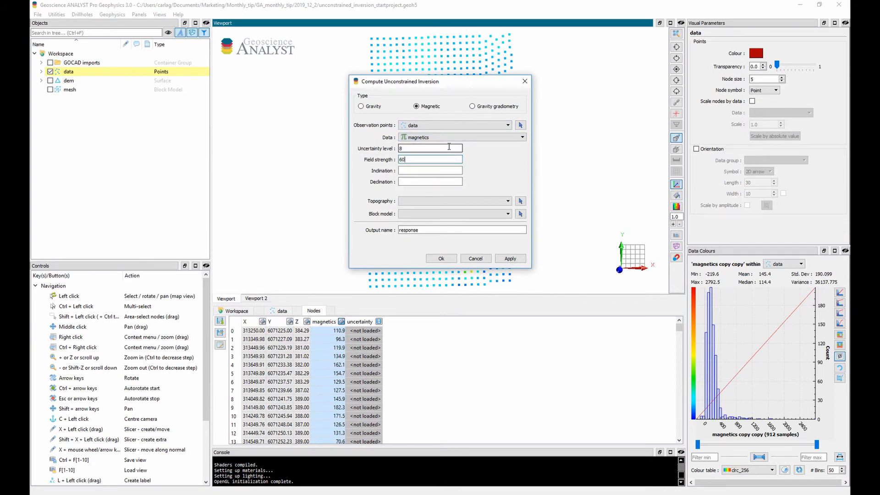
{"action": "key", "text": "Tab"}
{"action": "type", "text": "79"}
{"action": "key", "text": "Tab"}
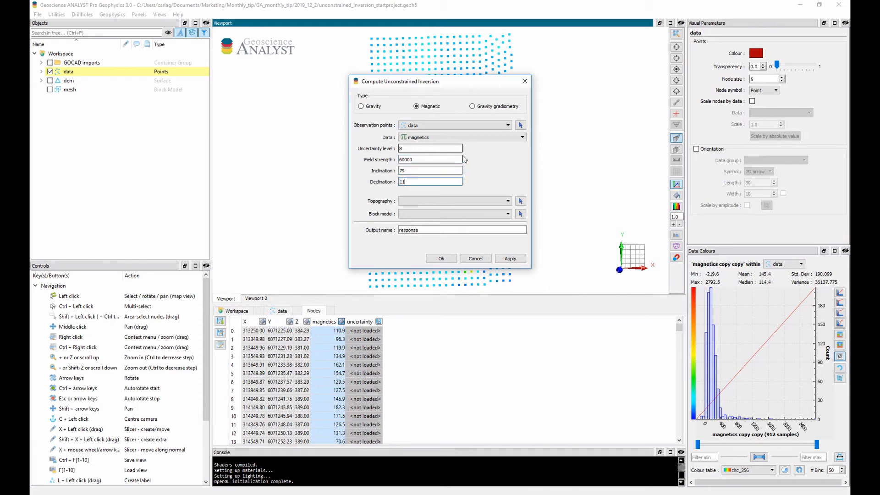
Set the inversion's topography to dem and block model to mesh, and run it with the output name response.
{"action": "left_click", "coordinate": [505, 201]}
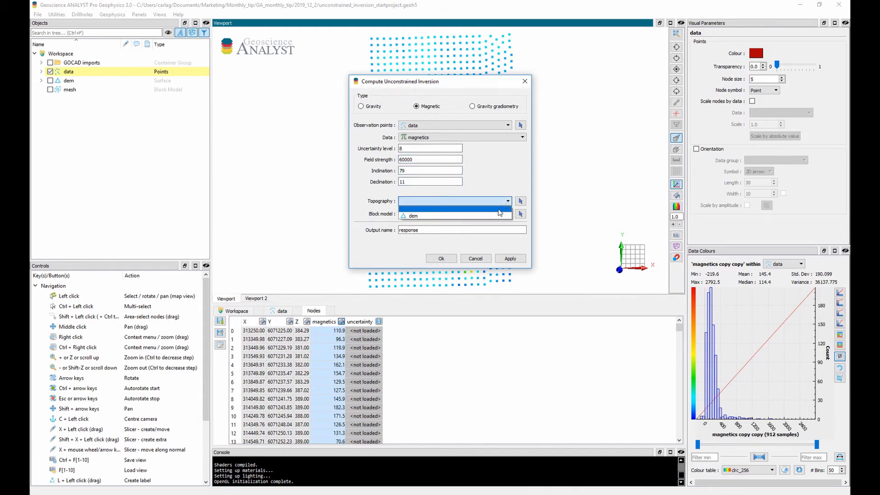
{"action": "left_click", "coordinate": [500, 215]}
{"action": "left_click", "coordinate": [506, 213]}
{"action": "left_click", "coordinate": [479, 228]}
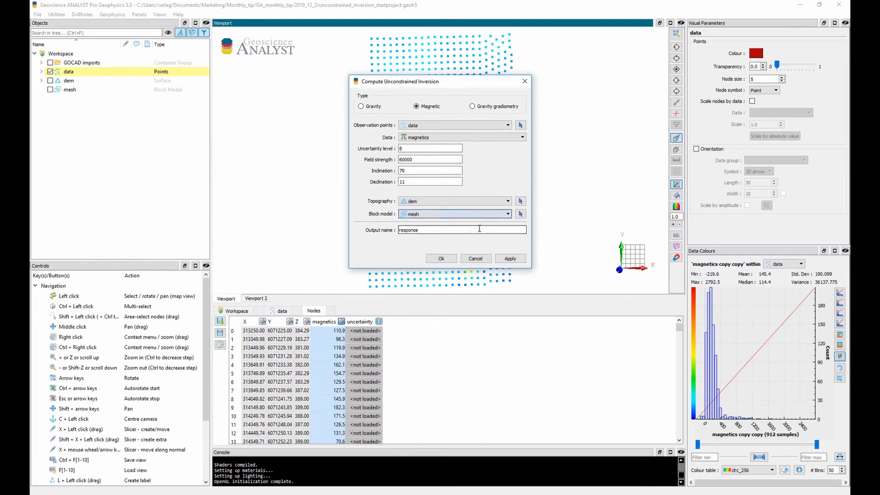
{"action": "left_click", "coordinate": [441, 259]}
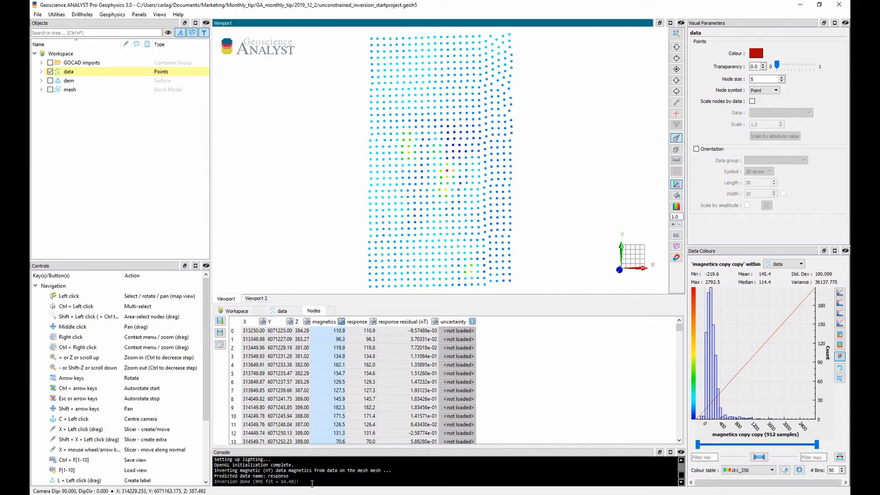
Check the inversion's RMS fit in the console output and view the data points coloured by response, then response residual.
{"action": "left_click_drag", "start_coordinate": [311, 484], "coordinate": [229, 477]}
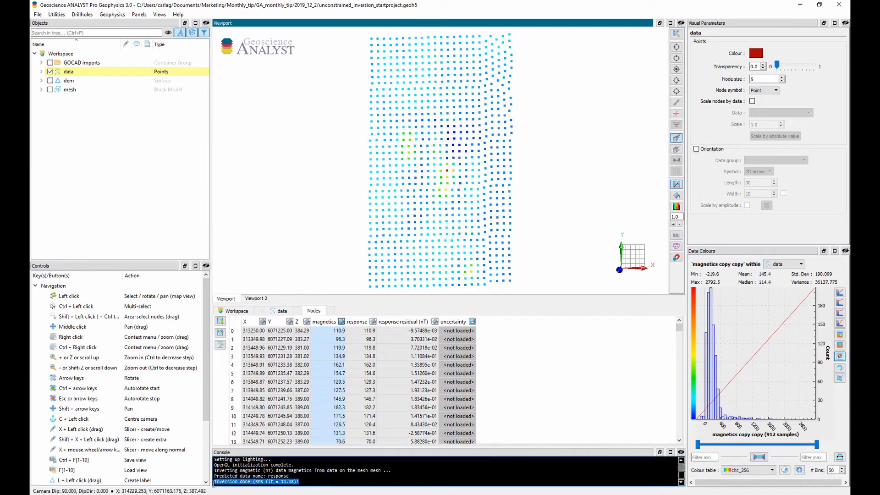
{"action": "left_click", "coordinate": [42, 72]}
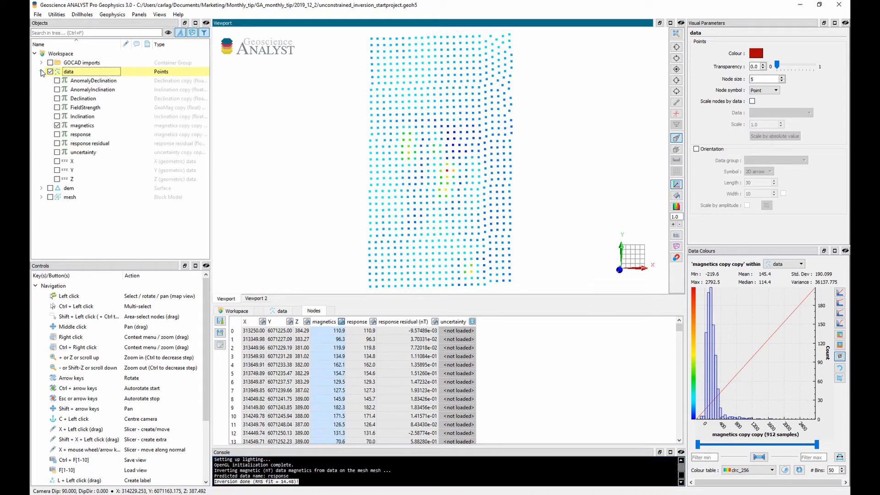
{"action": "left_click", "coordinate": [57, 134]}
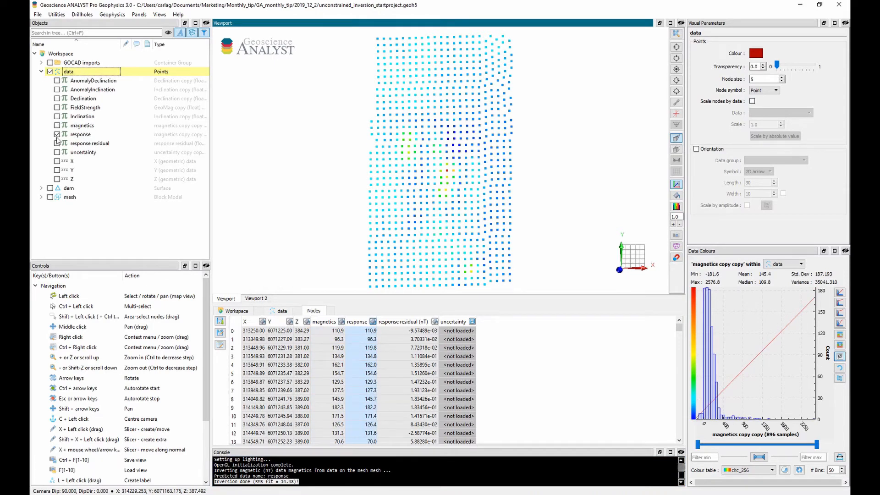
{"action": "left_click", "coordinate": [57, 143]}
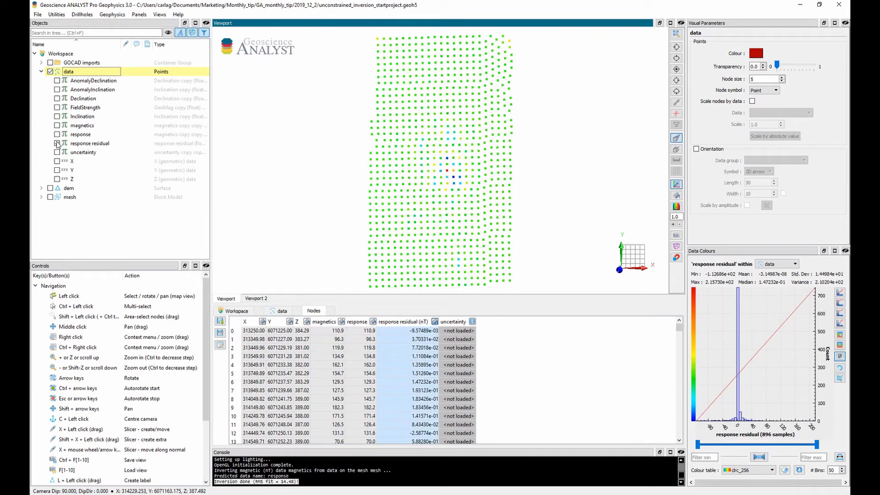
Hide the data points and show the mesh block model coloured by its response property.
{"action": "left_click", "coordinate": [41, 72]}
{"action": "left_click", "coordinate": [50, 71]}
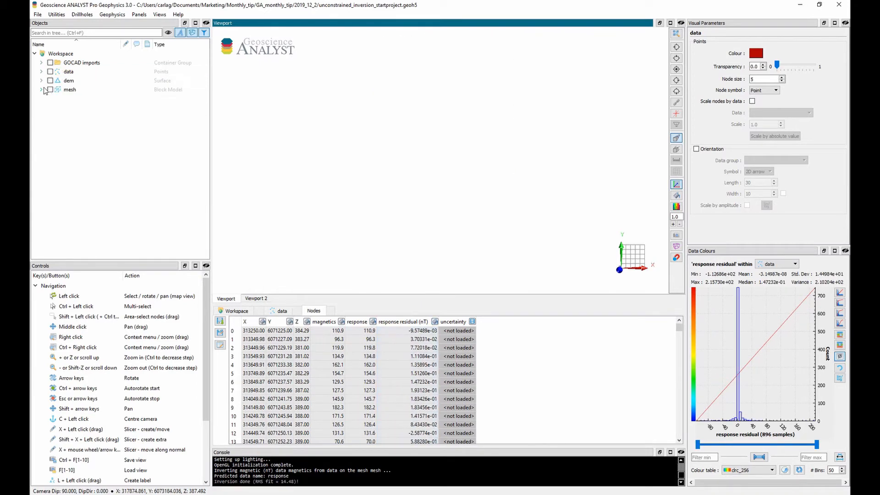
{"action": "left_click", "coordinate": [41, 90]}
{"action": "left_click", "coordinate": [50, 90]}
{"action": "left_click", "coordinate": [69, 89]}
{"action": "left_click", "coordinate": [57, 99]}
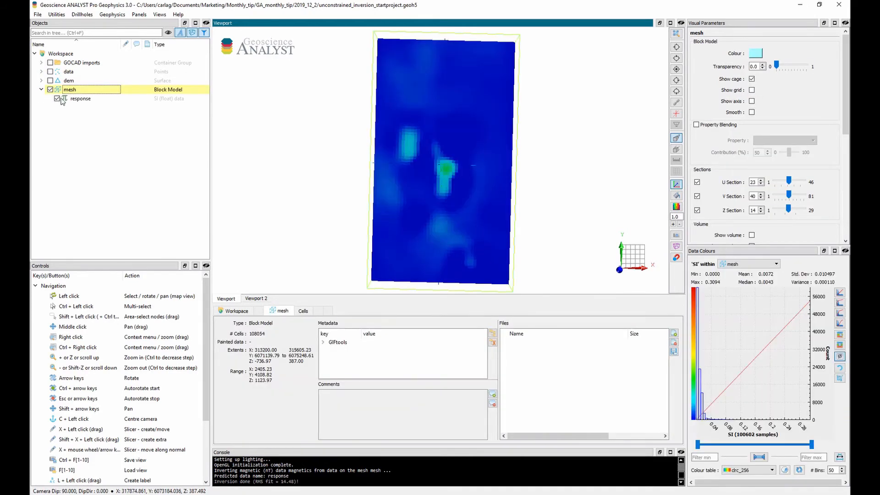
{"action": "left_click", "coordinate": [78, 99]}
Enable isovalues on the mesh using the response data and lower the minimum of the isovalue range.
{"action": "left_click_drag", "start_coordinate": [453, 264], "coordinate": [409, 200]}
{"action": "middle_click_drag", "start_coordinate": [408, 197], "coordinate": [422, 167]}
{"action": "scroll", "coordinate": [765, 137], "scroll_direction": "down", "scroll_amount": 3}
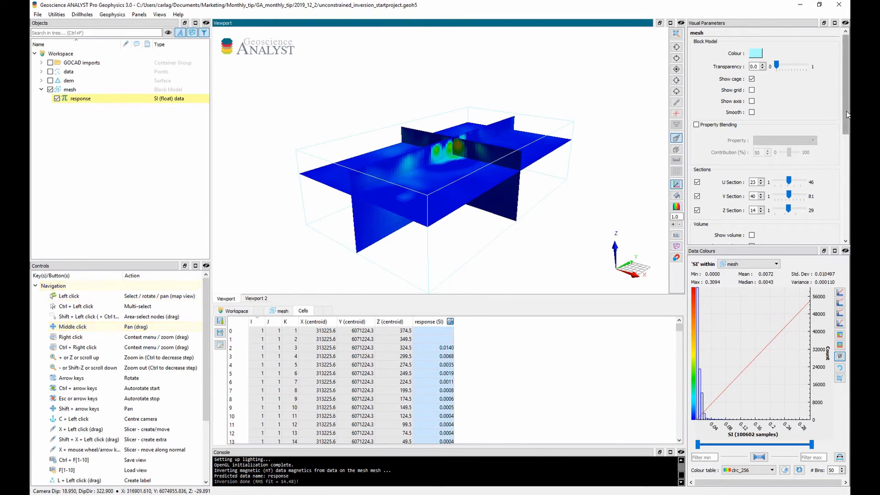
{"action": "scroll", "coordinate": [761, 137], "scroll_direction": "down", "scroll_amount": 2}
{"action": "left_click", "coordinate": [696, 118]}
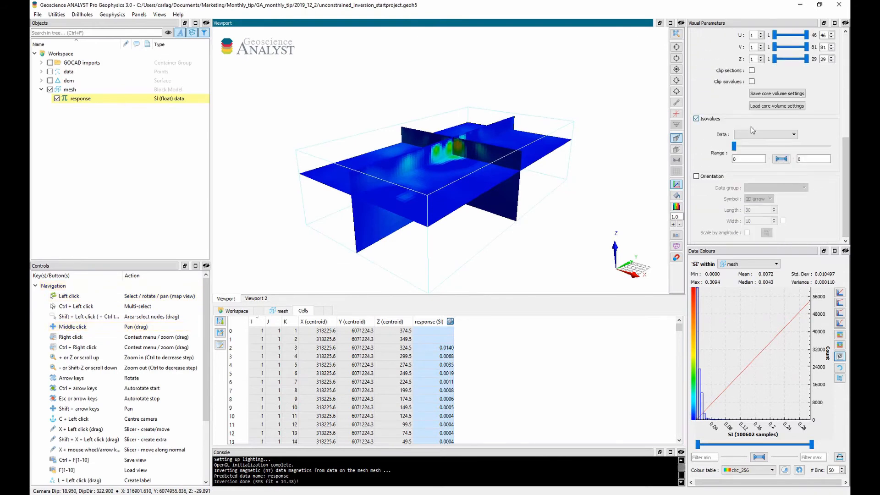
{"action": "left_click", "coordinate": [769, 132]}
{"action": "left_click", "coordinate": [754, 148]}
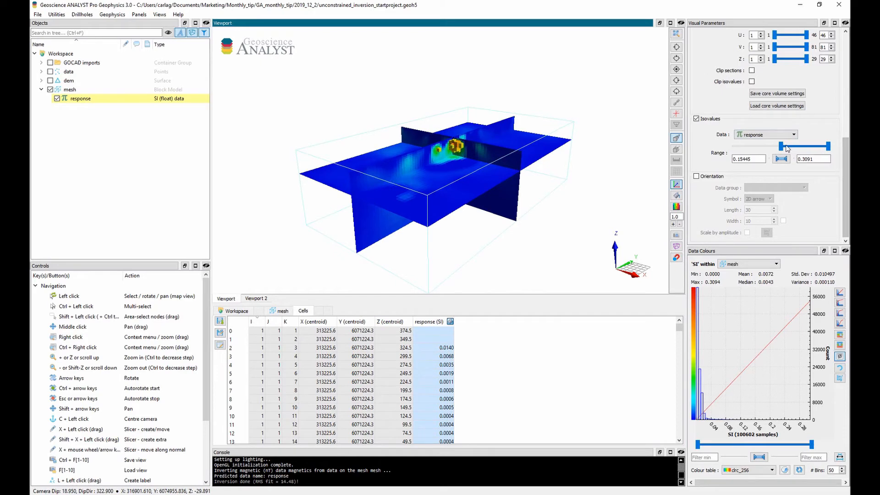
{"action": "left_click_drag", "start_coordinate": [781, 147], "coordinate": [759, 146]}
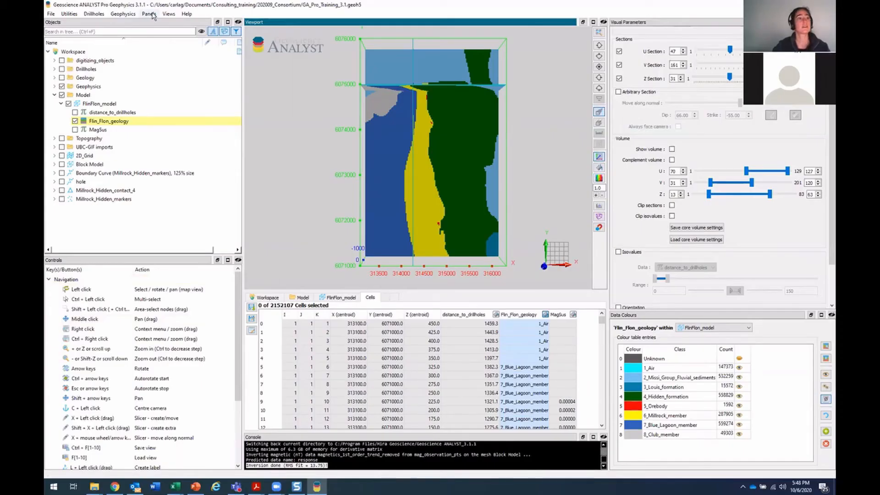
In the GA_Pro_Training_3.1 project, open the Survey Designer and dock it together with the Visual Parameters.
{"action": "left_click", "coordinate": [148, 14]}
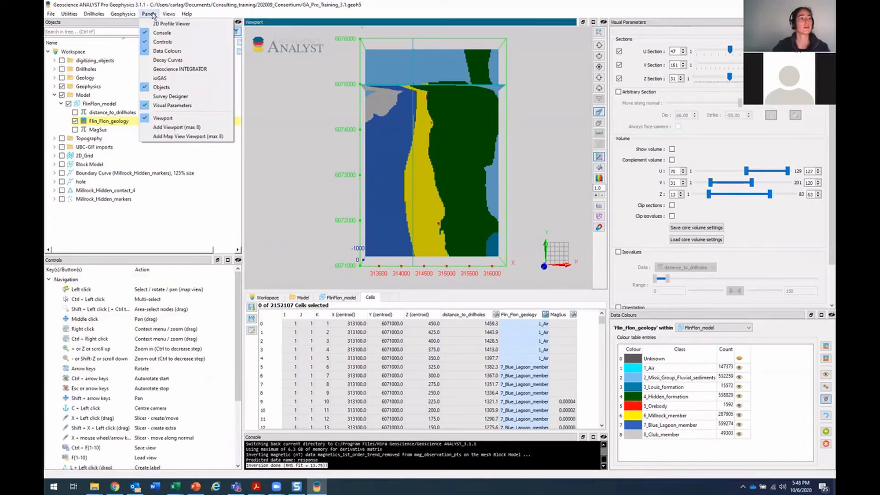
{"action": "left_click", "coordinate": [198, 96]}
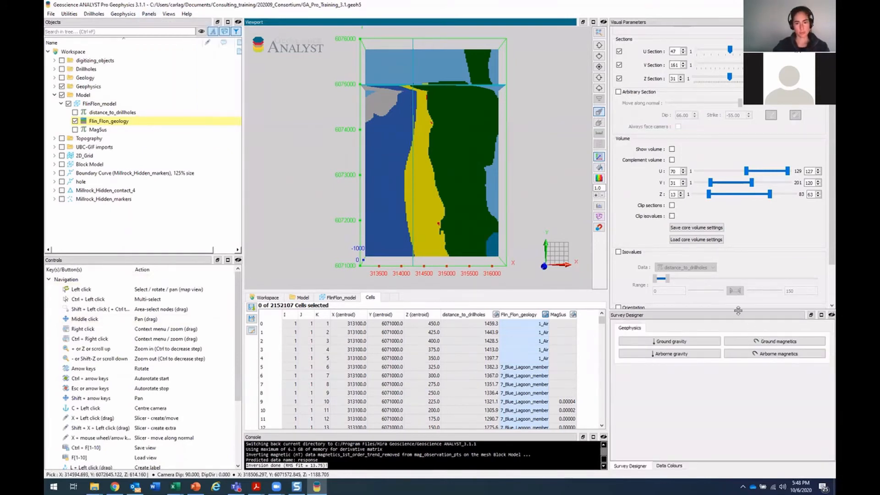
{"action": "left_click_drag", "start_coordinate": [737, 311], "coordinate": [370, 114]}
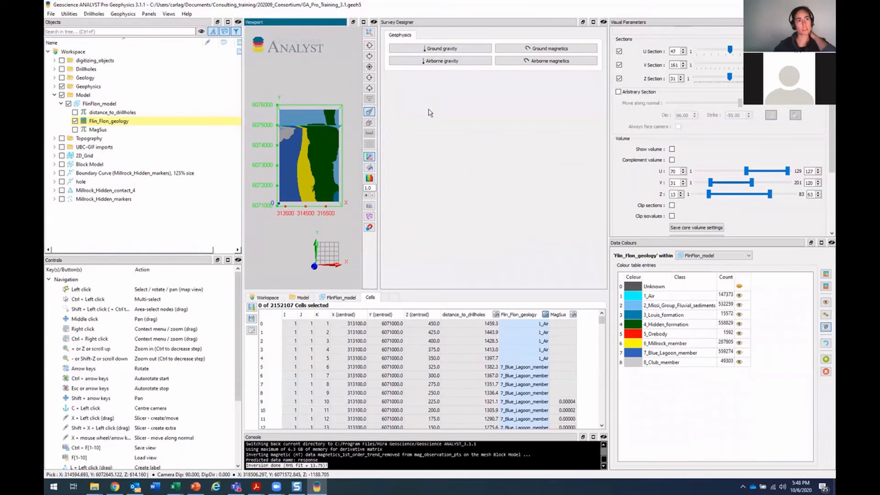
{"action": "left_click_drag", "start_coordinate": [489, 28], "coordinate": [631, 32]}
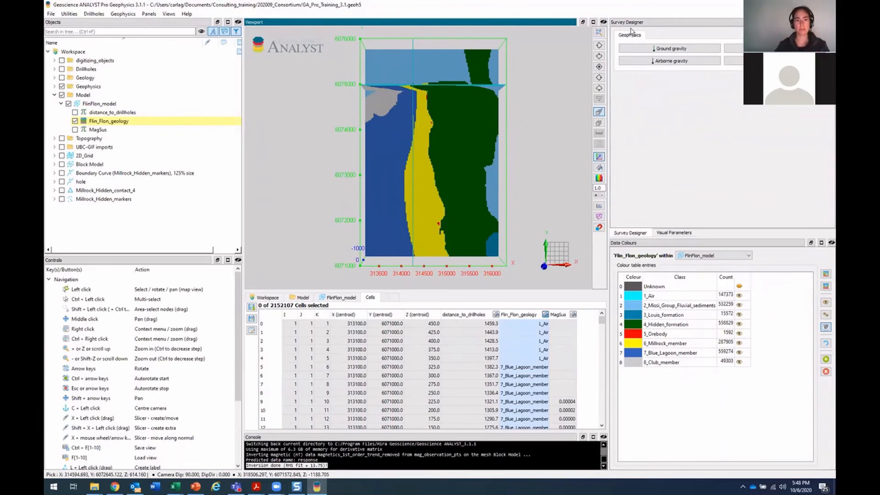
{"action": "left_click", "coordinate": [671, 233]}
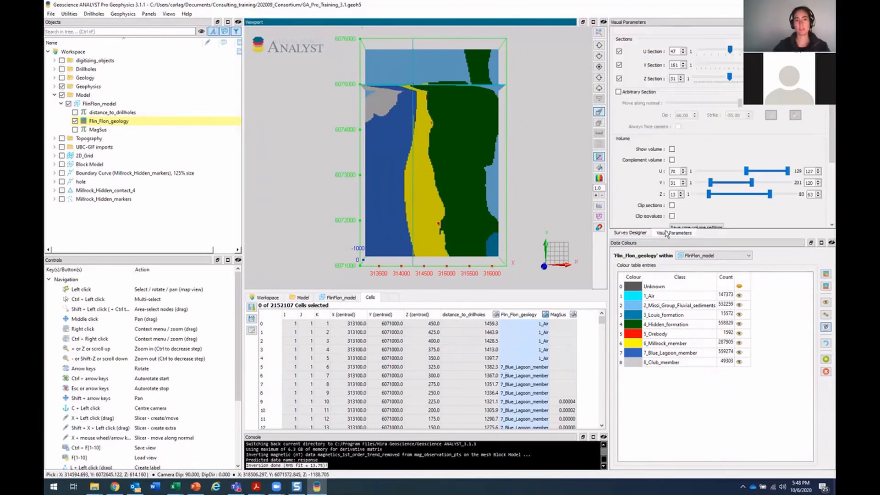
{"action": "left_click", "coordinate": [643, 233]}
{"action": "left_click", "coordinate": [669, 233]}
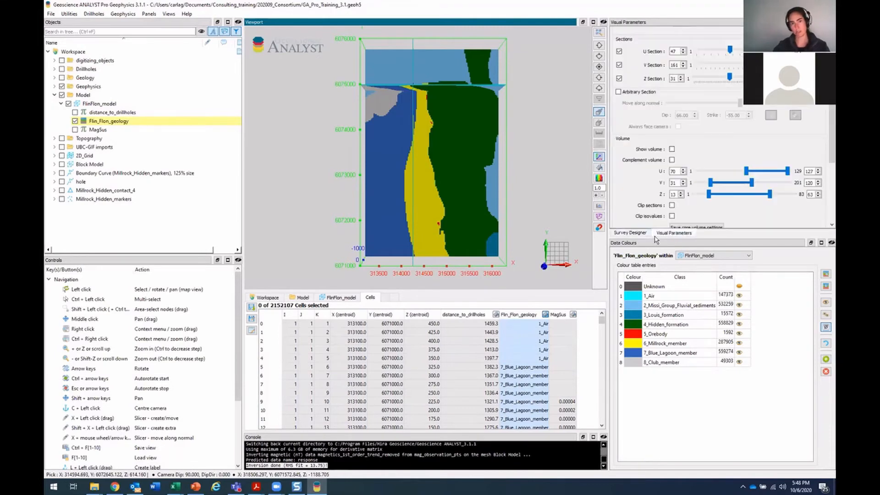
{"action": "left_click", "coordinate": [643, 234]}
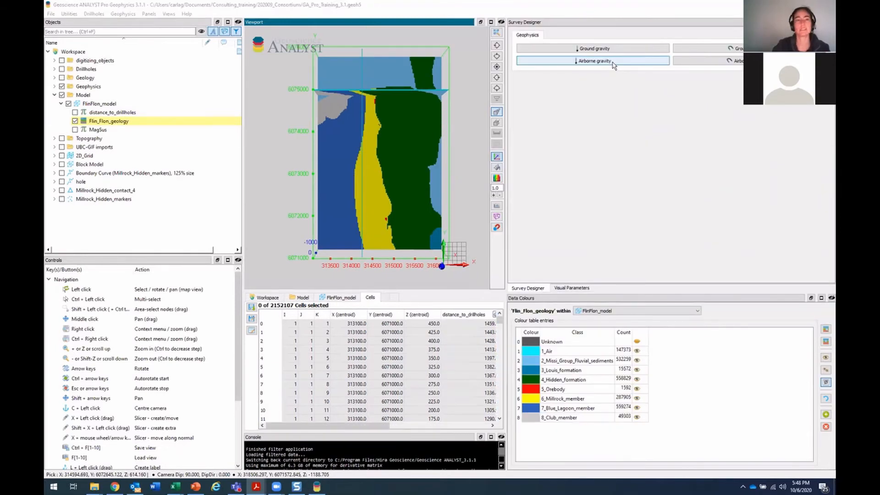
Start designing a new airborne gravity survey with the Fixed-wing system.
{"action": "left_click", "coordinate": [613, 64]}
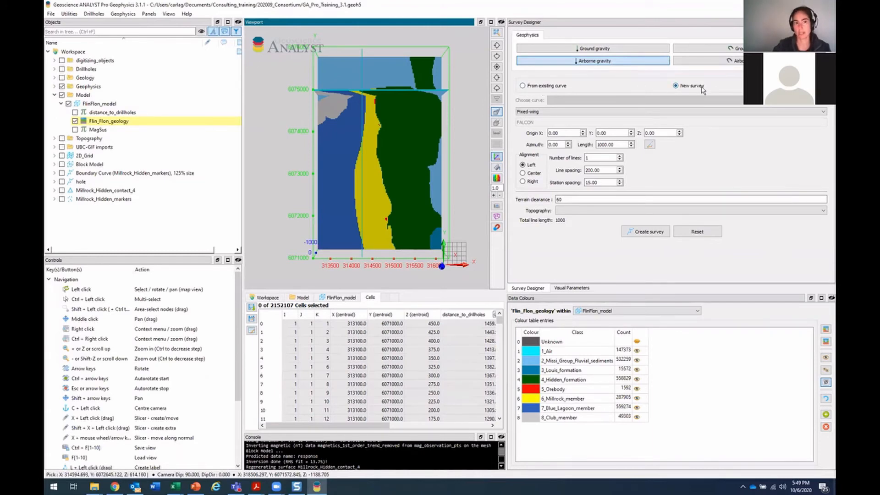
{"action": "left_click", "coordinate": [660, 112]}
{"action": "left_click", "coordinate": [653, 118]}
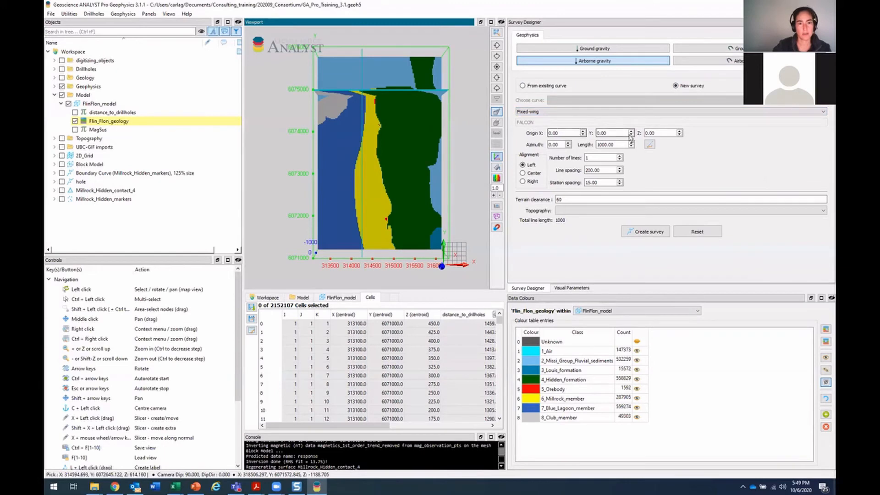
Switch the viewport to orthographic projection and draw a survey line about 4883 long southward along the model's western edge, at azimuth about 179.
{"action": "middle_click_drag", "start_coordinate": [443, 171], "coordinate": [409, 172]}
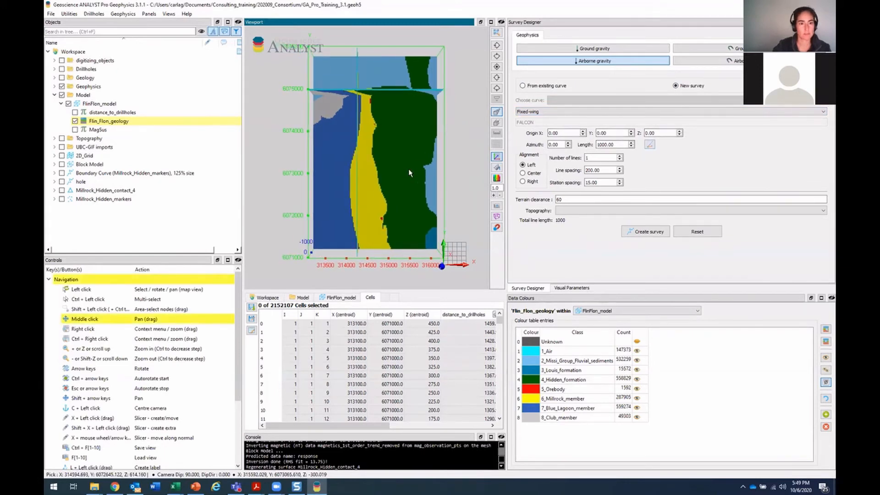
{"action": "left_click", "coordinate": [647, 145]}
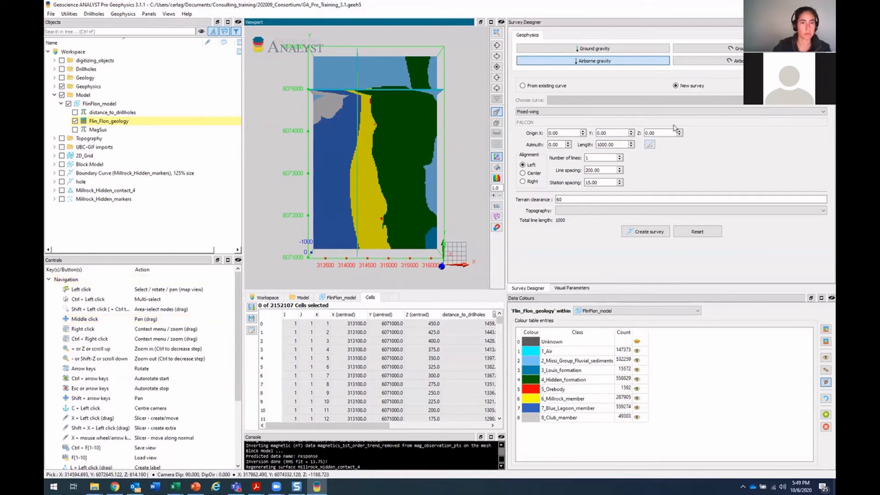
{"action": "left_click", "coordinate": [498, 126]}
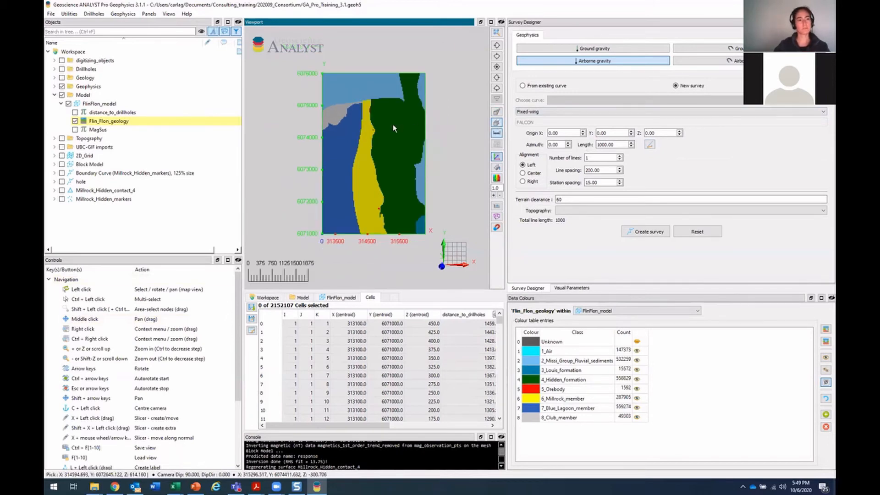
{"action": "mouse_move", "coordinate": [392, 125]}
{"action": "middle_mouse_down"}
{"action": "mouse_move", "coordinate": [399, 125]}
{"action": "mouse_move", "coordinate": [375, 128]}
{"action": "middle_mouse_up"}
{"action": "scroll", "coordinate": [375, 128], "scroll_direction": "down", "scroll_amount": 1}
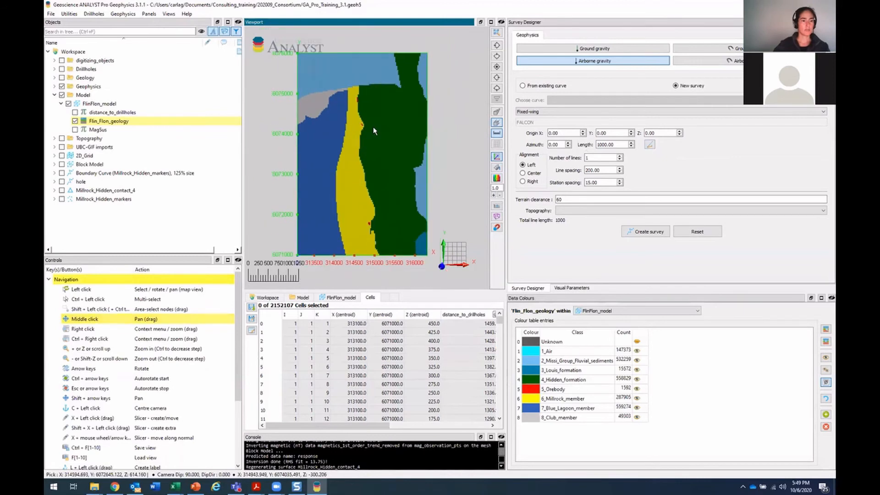
{"action": "left_click", "coordinate": [501, 113]}
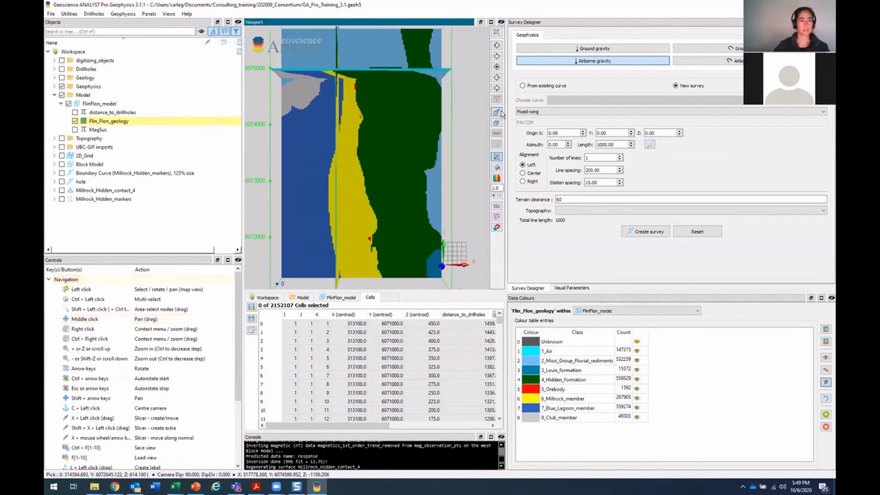
{"action": "left_click", "coordinate": [500, 132]}
{"action": "middle_click_drag", "start_coordinate": [413, 166], "coordinate": [422, 174]}
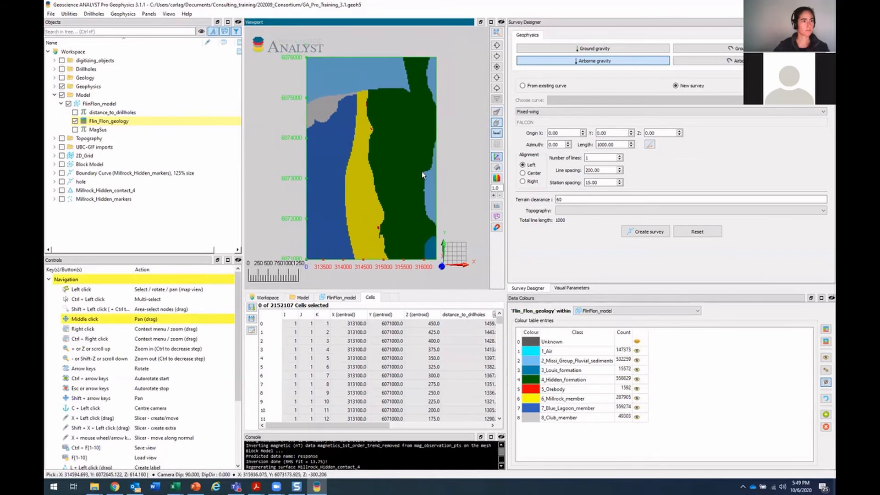
{"action": "left_click", "coordinate": [650, 145]}
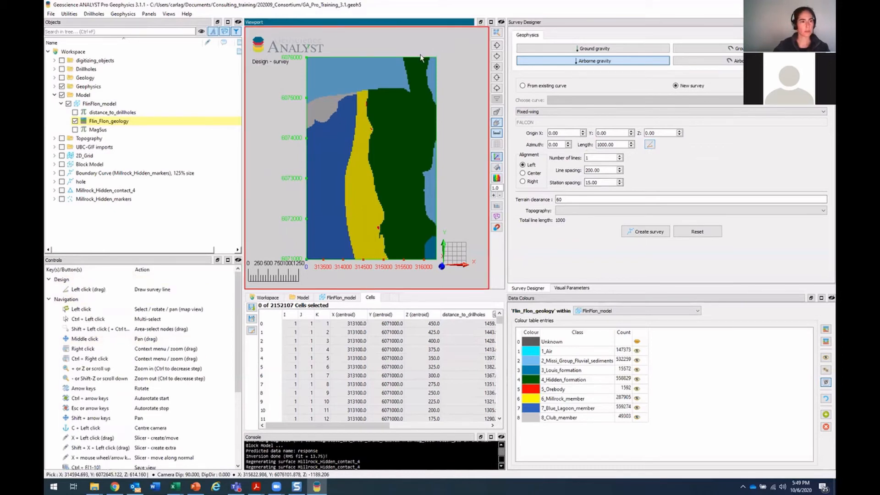
{"action": "left_click_drag", "start_coordinate": [309, 59], "coordinate": [345, 226]}
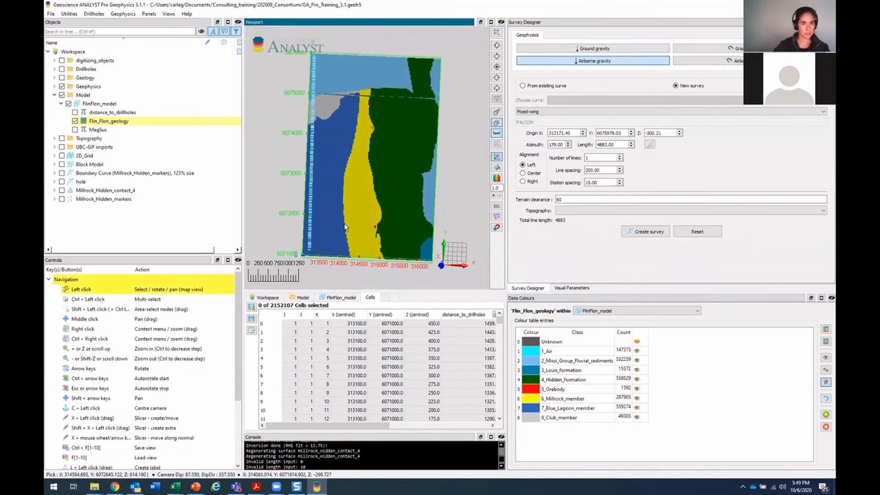
Return the viewport to perspective projection and set the survey line's azimuth to 180.
{"action": "left_click", "coordinate": [496, 67]}
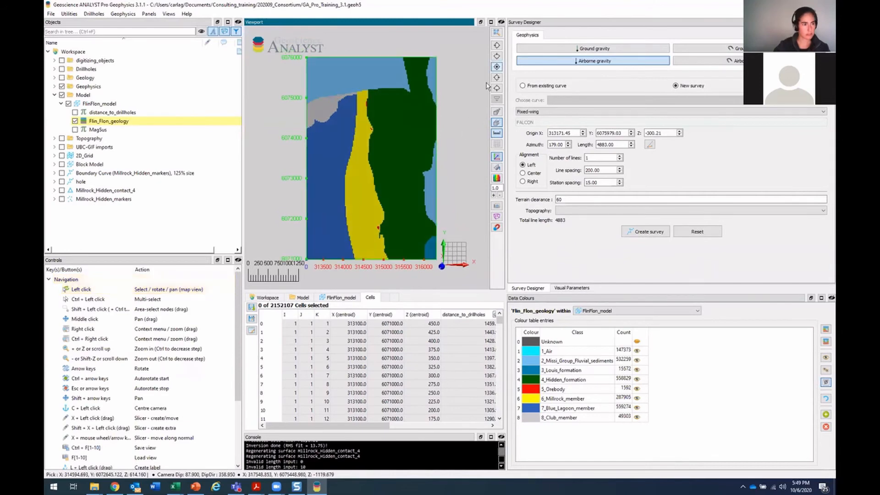
{"action": "left_click_drag", "start_coordinate": [475, 123], "coordinate": [477, 98]}
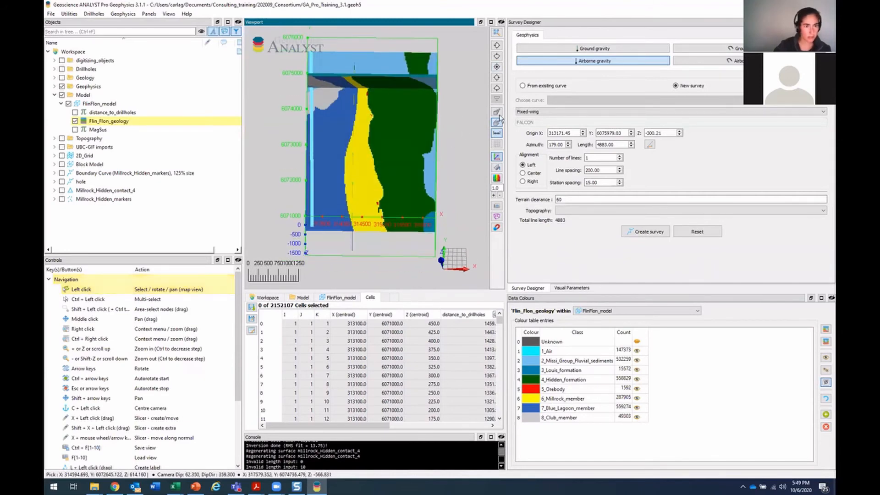
{"action": "left_click", "coordinate": [497, 113]}
{"action": "left_click_drag", "start_coordinate": [411, 207], "coordinate": [434, 201]}
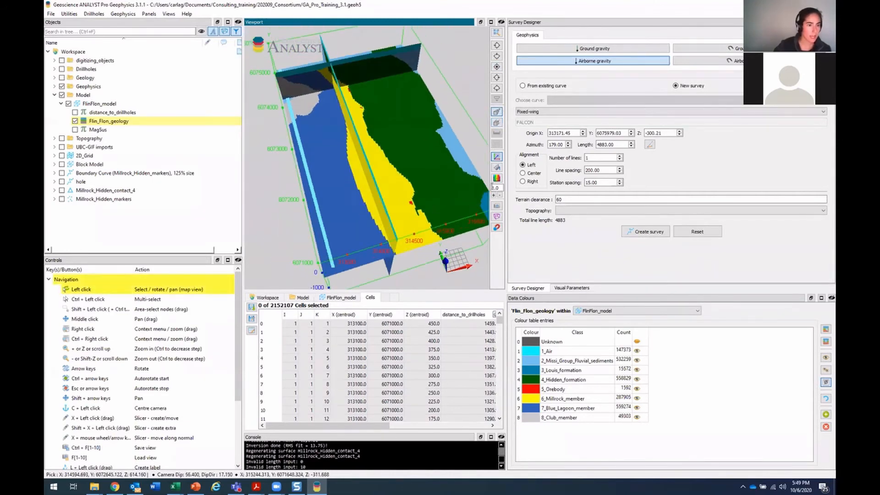
{"action": "double_click", "coordinate": [556, 144]}
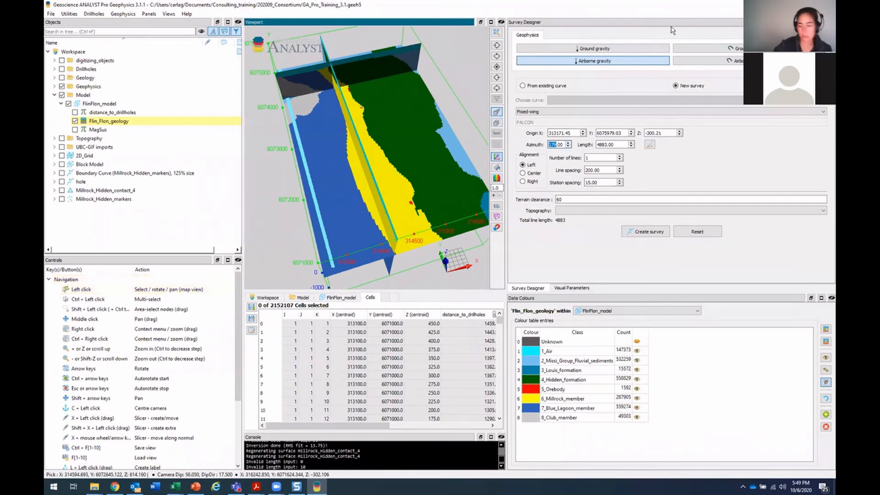
{"action": "type", "text": "100"}
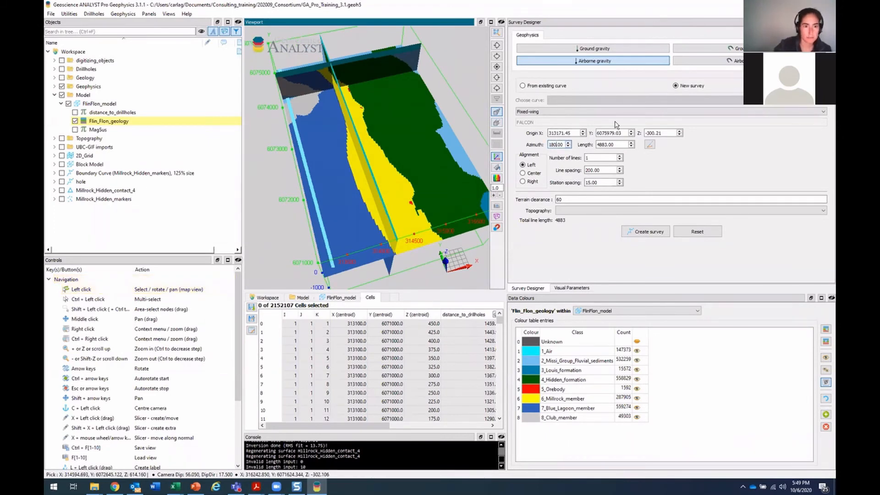
Raise the survey line above the model by setting its origin Z to 320.21.
{"action": "left_click", "coordinate": [610, 144]}
{"action": "mouse_move", "coordinate": [357, 186]}
{"action": "left_mouse_down"}
{"action": "mouse_move", "coordinate": [364, 208]}
{"action": "mouse_move", "coordinate": [355, 180]}
{"action": "left_mouse_up"}
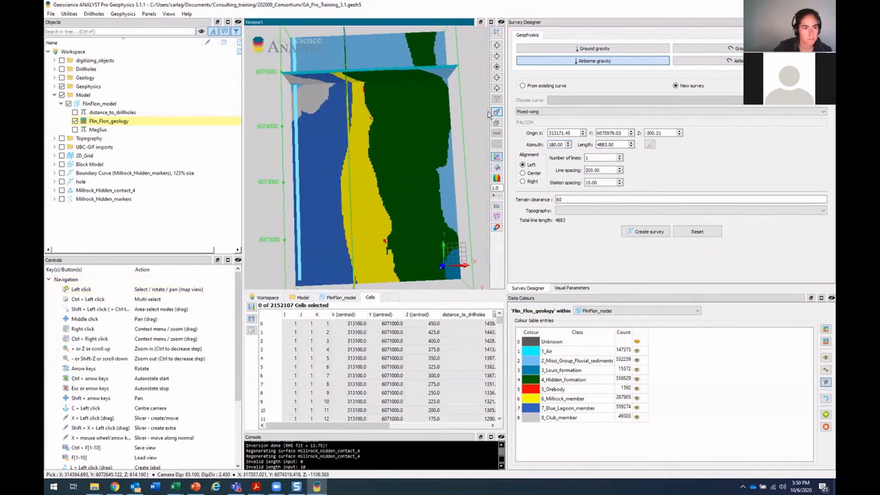
{"action": "left_click", "coordinate": [499, 67]}
{"action": "key", "text": "r"}
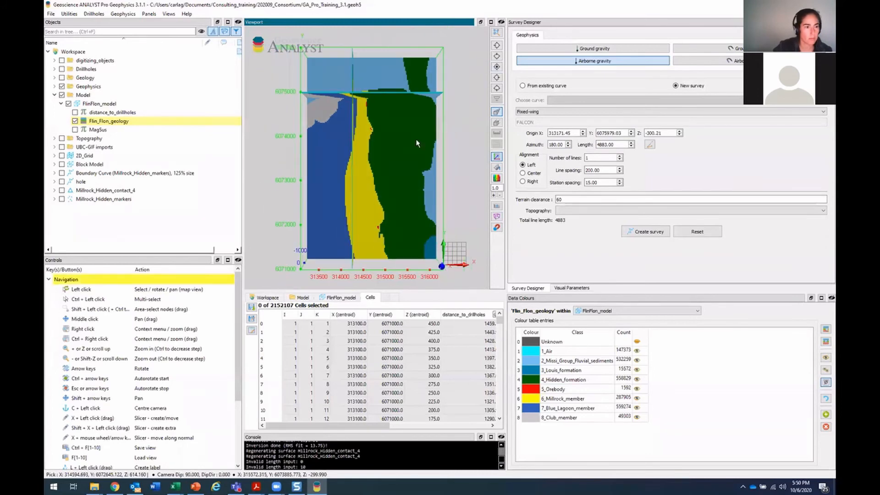
{"action": "left_click_drag", "start_coordinate": [416, 139], "coordinate": [422, 121]}
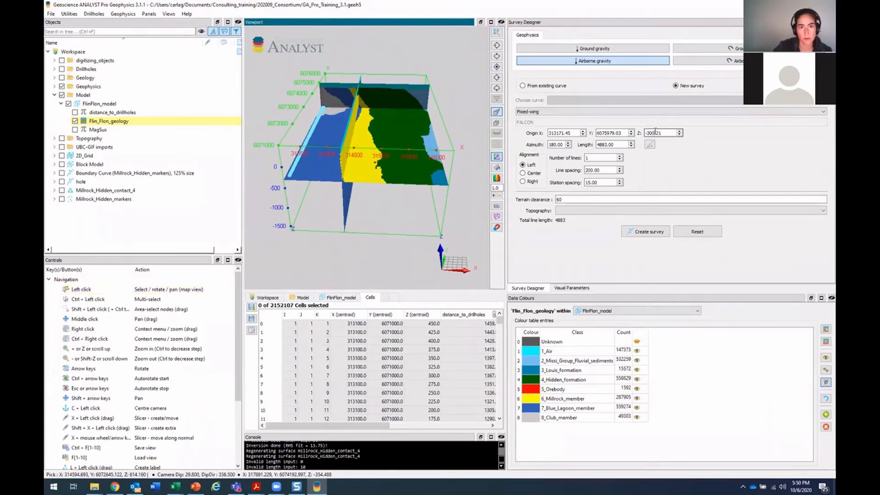
{"action": "left_click_drag", "start_coordinate": [655, 132], "coordinate": [631, 130]}
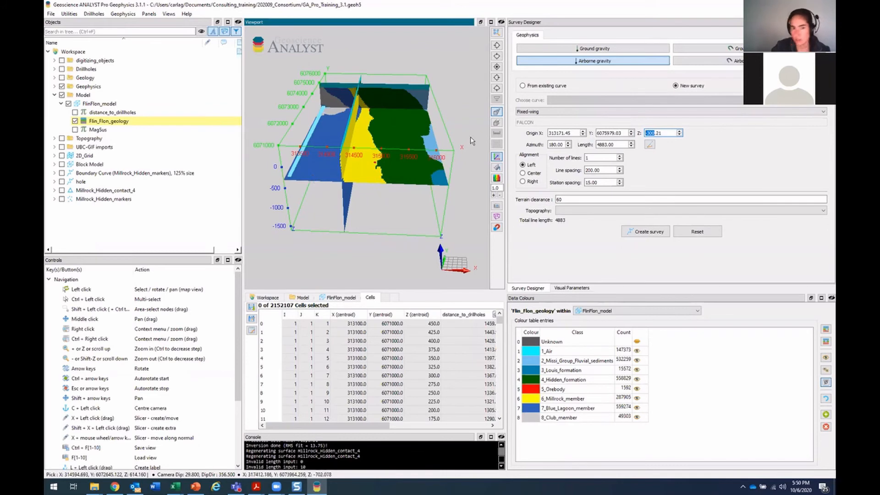
{"action": "type", "text": "32"}
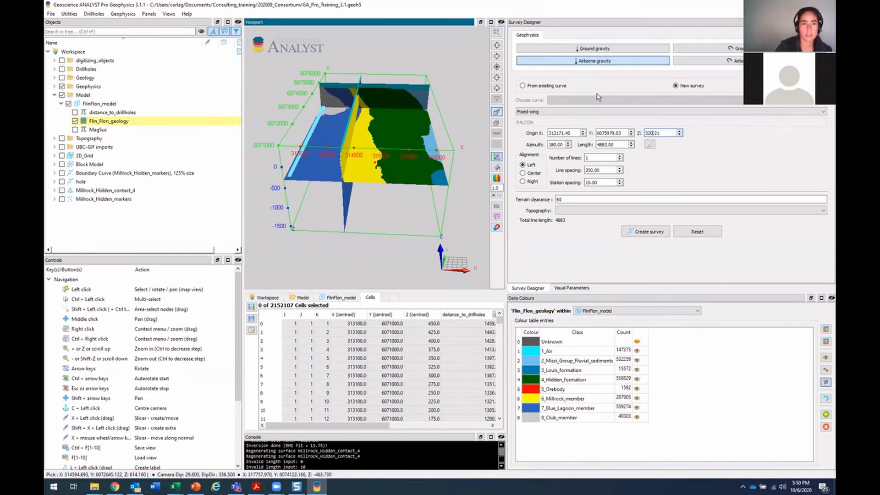
{"action": "key", "text": "Return"}
View the model from directly above and set the survey's number of lines to 21.
{"action": "left_click_drag", "start_coordinate": [295, 111], "coordinate": [312, 92]}
{"action": "middle_click_drag", "start_coordinate": [312, 106], "coordinate": [320, 140]}
{"action": "scroll", "coordinate": [320, 140], "scroll_direction": "up", "scroll_amount": 4}
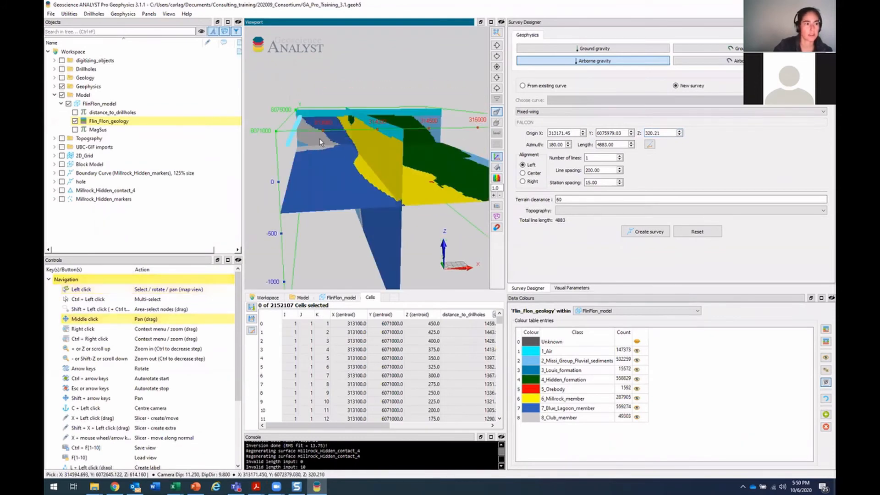
{"action": "left_click_drag", "start_coordinate": [320, 140], "coordinate": [437, 96]}
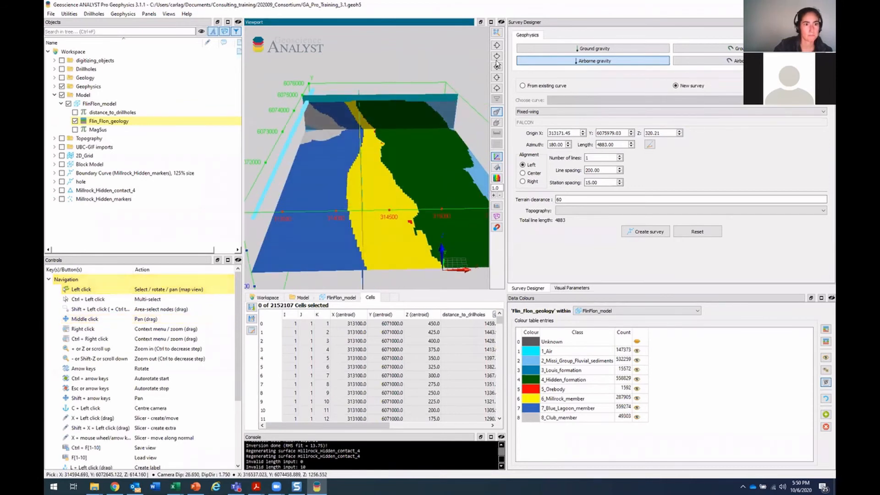
{"action": "left_click", "coordinate": [497, 65]}
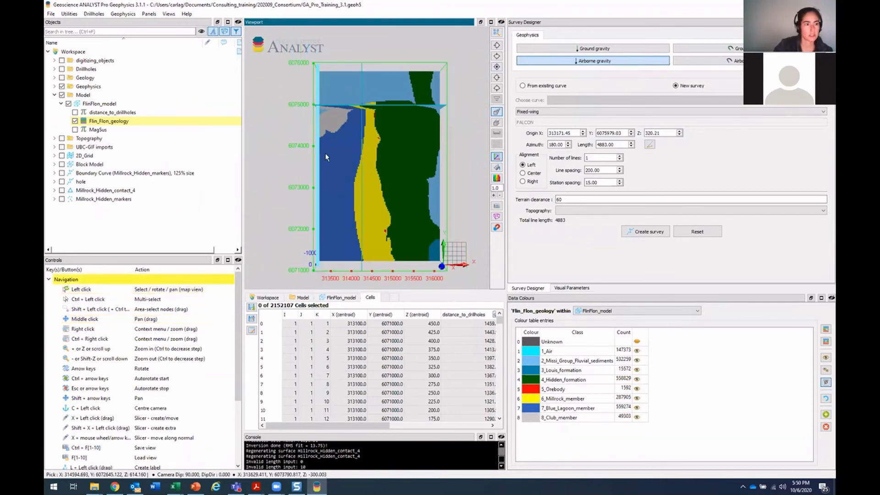
{"action": "middle_click_drag", "start_coordinate": [325, 153], "coordinate": [312, 158]}
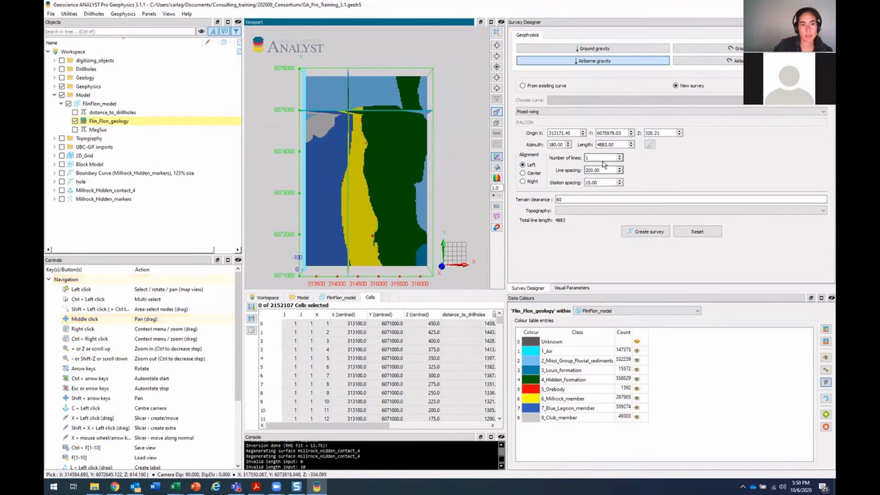
{"action": "left_click_drag", "start_coordinate": [594, 159], "coordinate": [552, 159]}
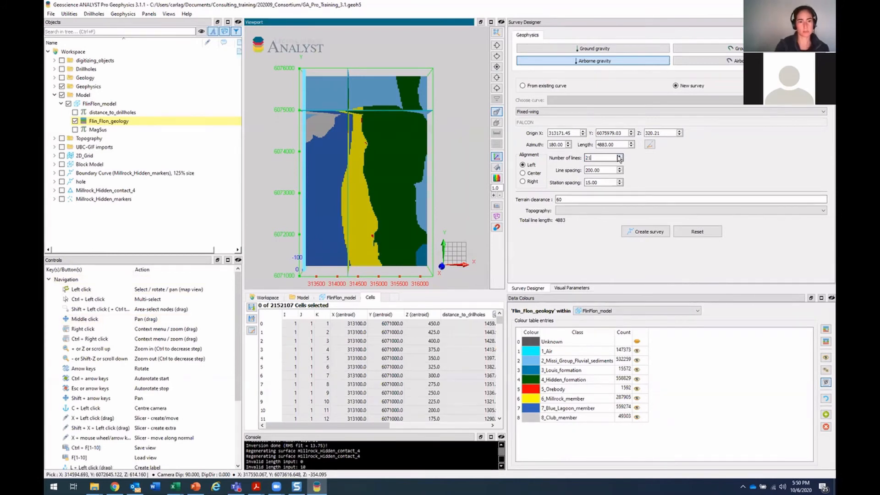
{"action": "key", "text": "Return"}
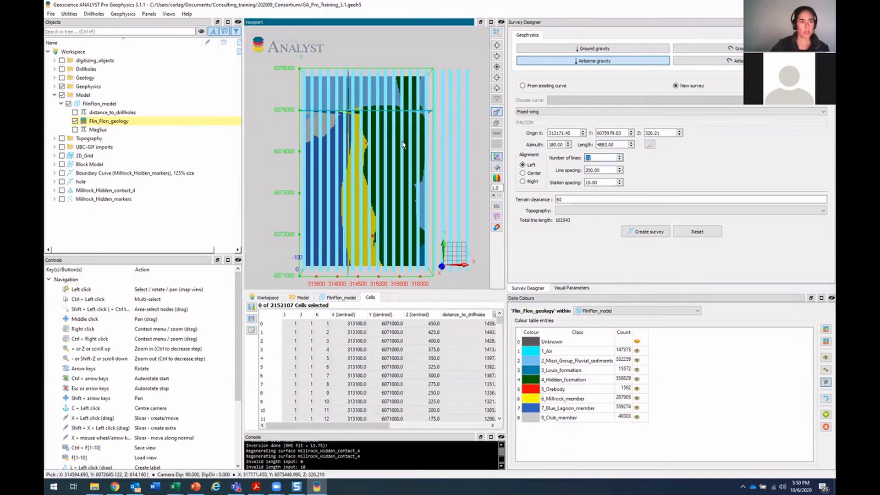
Set the spacing between the survey lines to 150 so that they fit the model's width.
{"action": "scroll", "coordinate": [398, 145], "scroll_direction": "down", "scroll_amount": 2}
{"action": "middle_click_drag", "start_coordinate": [399, 145], "coordinate": [395, 145]}
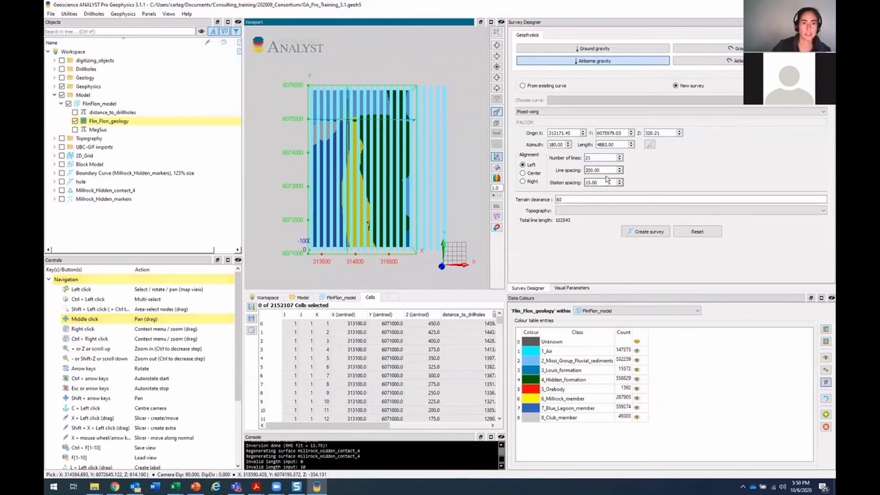
{"action": "left_click_drag", "start_coordinate": [592, 170], "coordinate": [566, 169]}
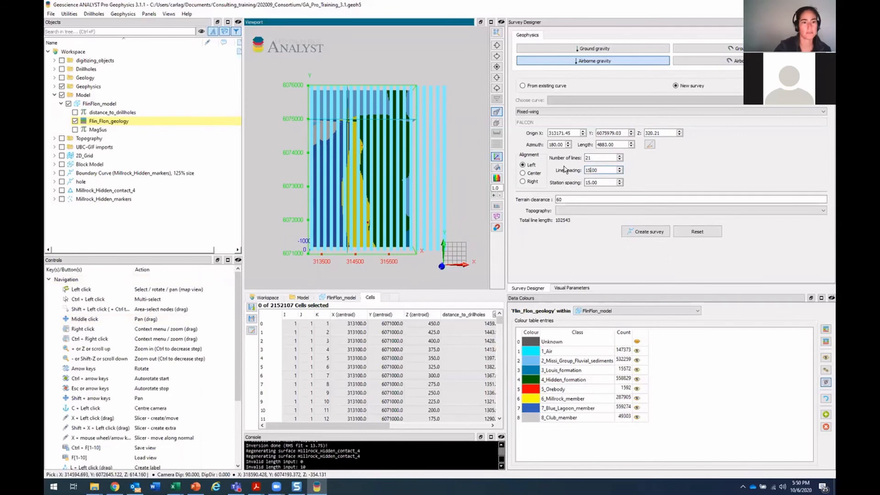
{"action": "type", "text": "150."}
{"action": "key", "text": "Return"}
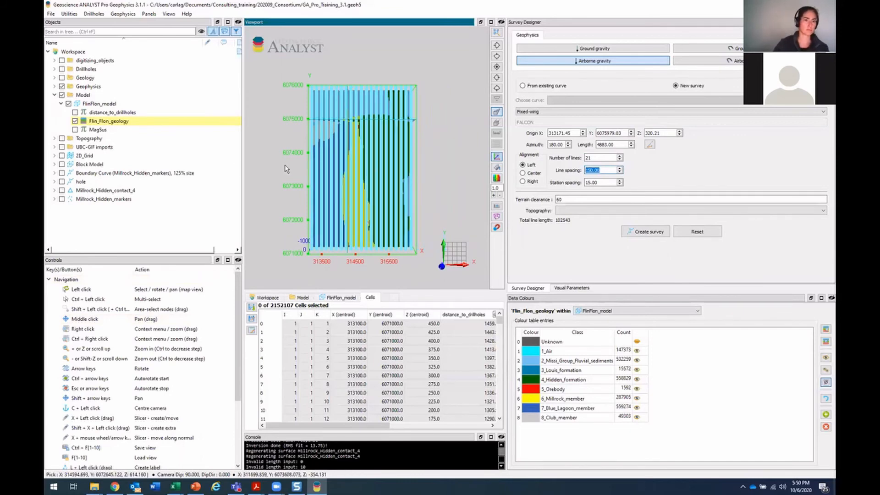
Check the stations along the survey lines up close and set the station spacing to 25.
{"action": "middle_click_drag", "start_coordinate": [291, 168], "coordinate": [306, 165]}
{"action": "scroll", "coordinate": [307, 165], "scroll_direction": "up", "scroll_amount": 10}
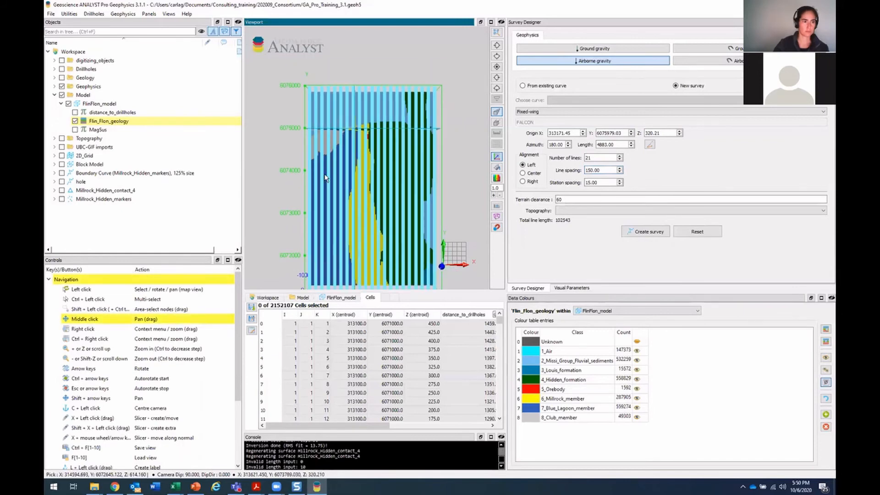
{"action": "scroll", "coordinate": [324, 175], "scroll_direction": "up", "scroll_amount": 5}
{"action": "mouse_move", "coordinate": [325, 177]}
{"action": "middle_mouse_down"}
{"action": "mouse_move", "coordinate": [344, 167]}
{"action": "mouse_move", "coordinate": [316, 174]}
{"action": "middle_mouse_up"}
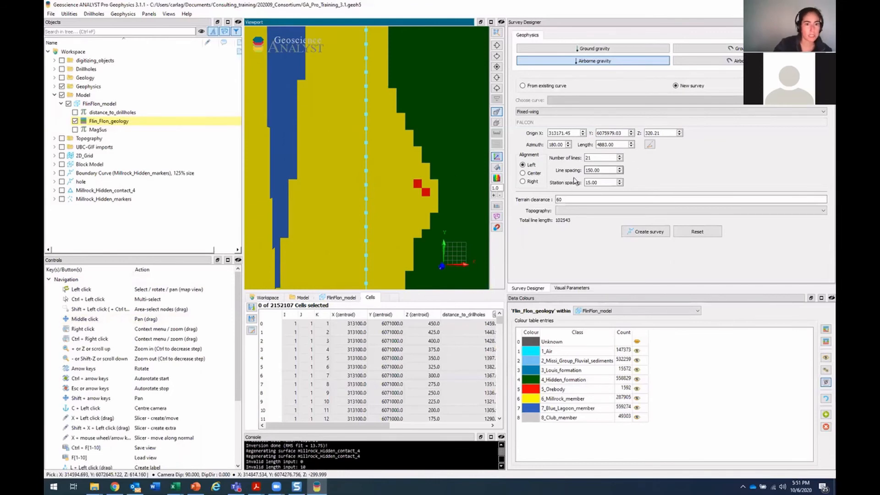
{"action": "left_click", "coordinate": [588, 182]}
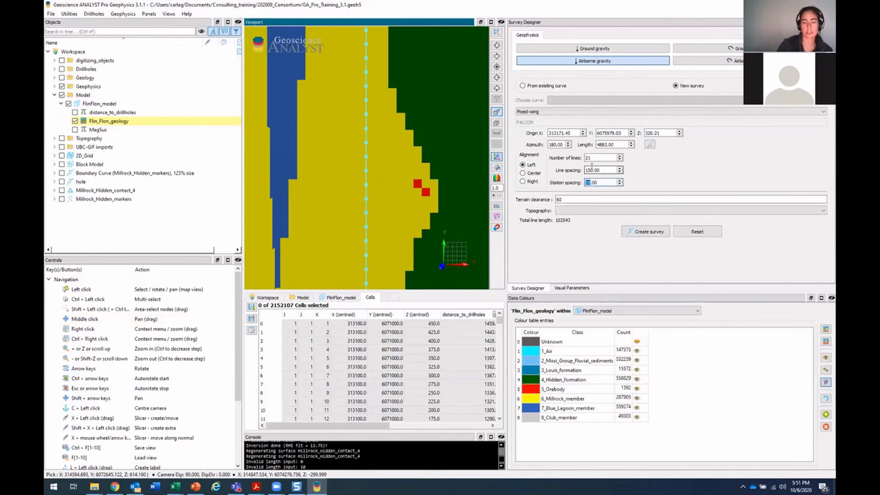
{"action": "key", "text": "ctrl+a"}
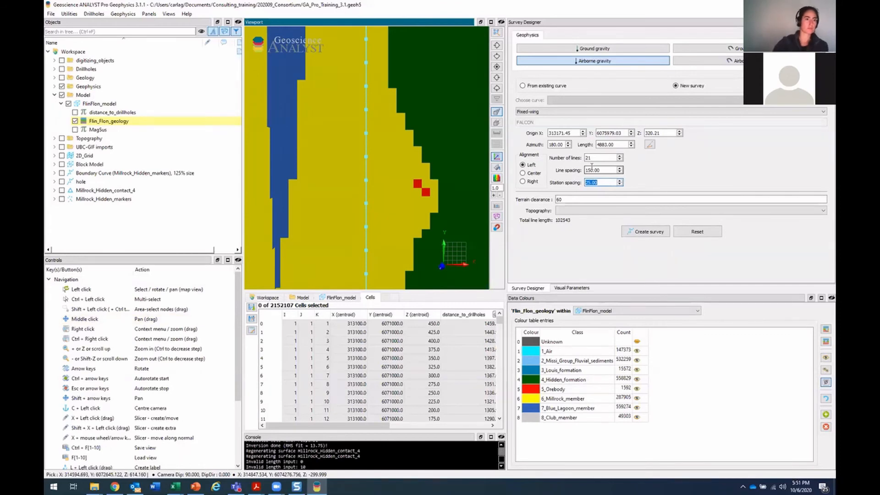
Set the survey's terrain clearance to 30 and drape the lines over the Topography surface.
{"action": "scroll", "coordinate": [421, 180], "scroll_direction": "down", "scroll_amount": 10}
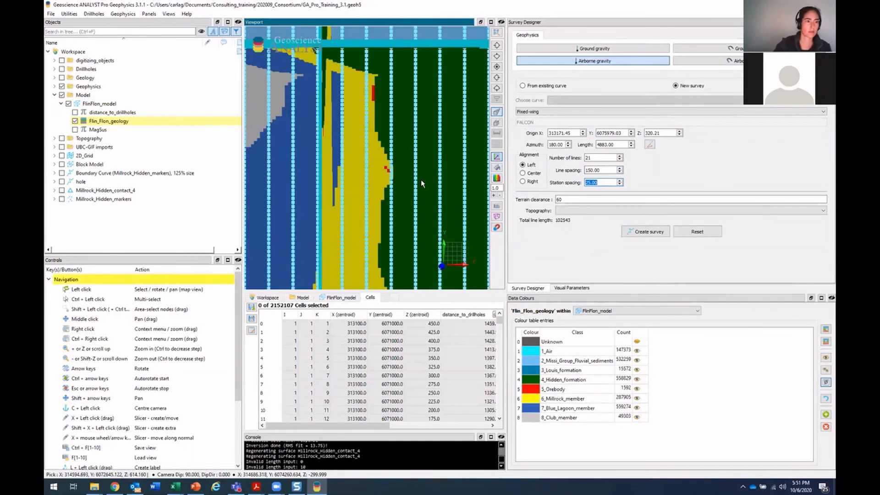
{"action": "middle_click_drag", "start_coordinate": [421, 183], "coordinate": [419, 168]}
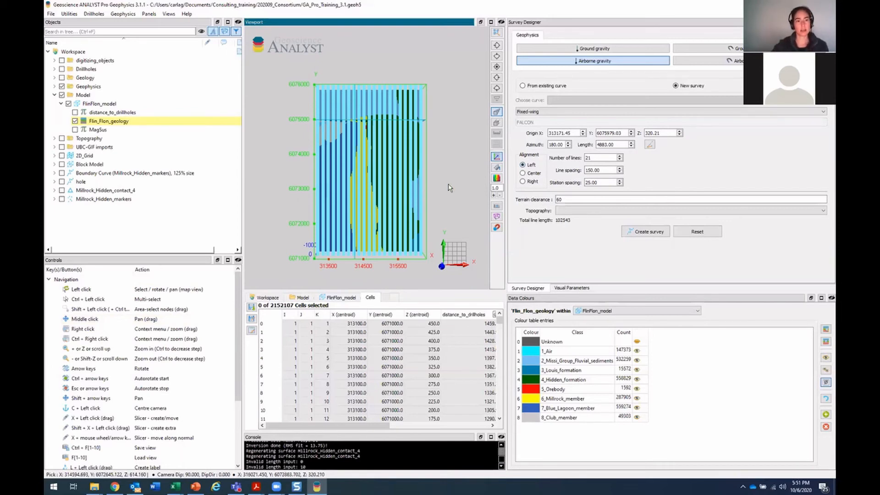
{"action": "scroll", "coordinate": [368, 190], "scroll_direction": "up", "scroll_amount": 1}
{"action": "middle_click_drag", "start_coordinate": [367, 188], "coordinate": [372, 192]}
{"action": "scroll", "coordinate": [371, 195], "scroll_direction": "up", "scroll_amount": 2}
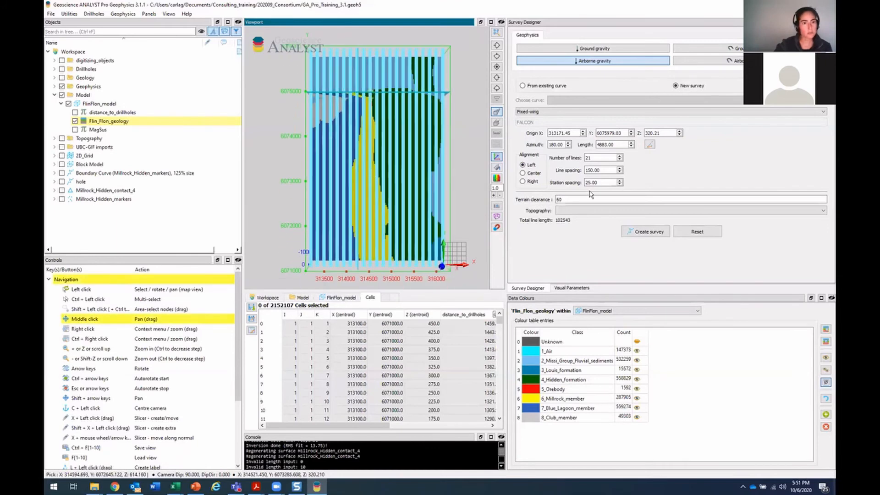
{"action": "double_click", "coordinate": [590, 199]}
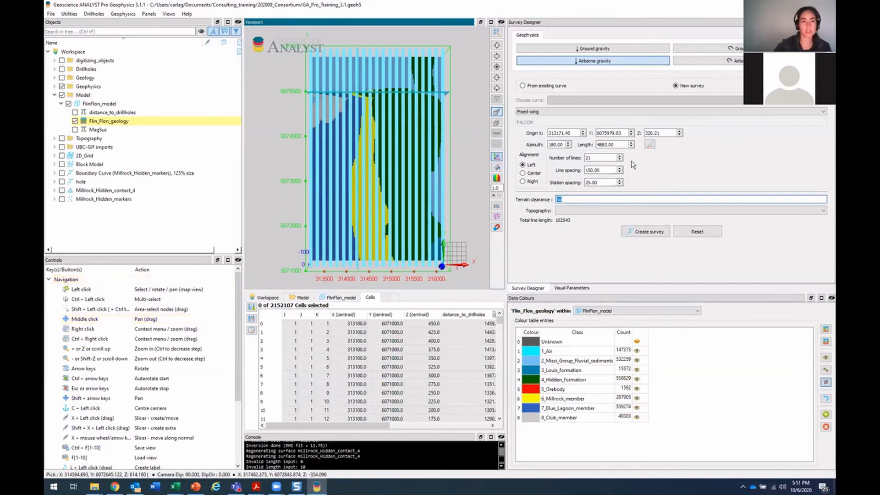
{"action": "left_click", "coordinate": [577, 212]}
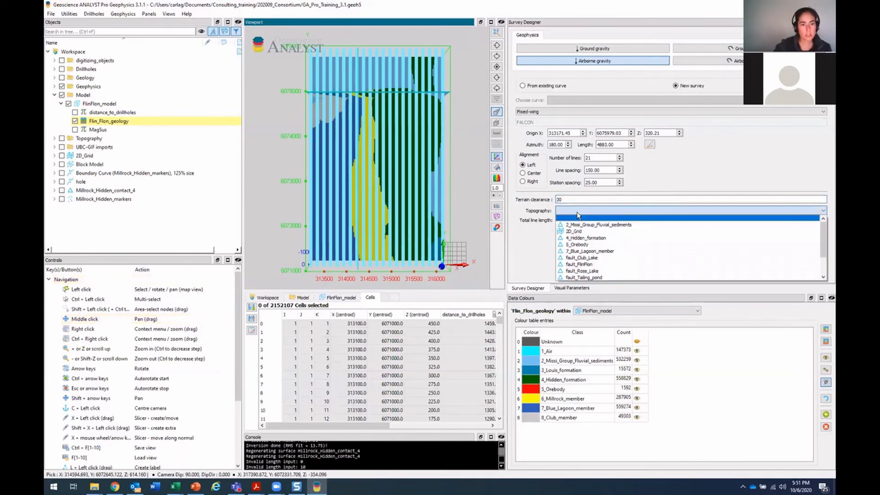
{"action": "scroll", "coordinate": [590, 260], "scroll_direction": "down", "scroll_amount": 2}
{"action": "left_click", "coordinate": [585, 272]}
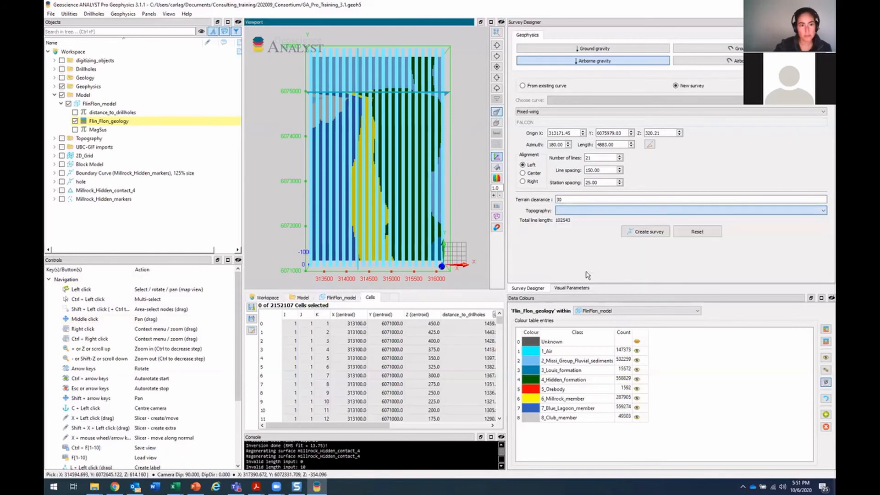
Examine in 3D how the survey lines and their stations follow the terrain above the geology model.
{"action": "left_click_drag", "start_coordinate": [420, 241], "coordinate": [375, 150]}
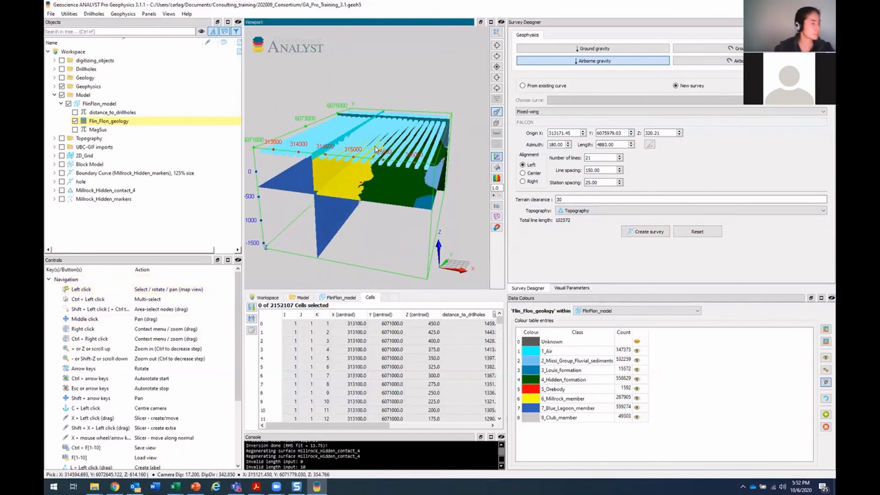
{"action": "mouse_move", "coordinate": [380, 151]}
{"action": "left_mouse_down"}
{"action": "mouse_move", "coordinate": [367, 157]}
{"action": "mouse_move", "coordinate": [368, 150]}
{"action": "left_mouse_up"}
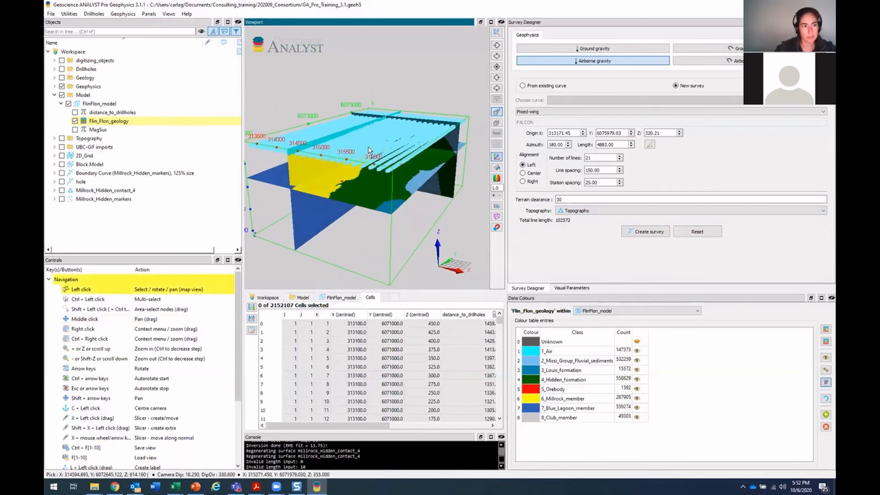
{"action": "scroll", "coordinate": [368, 150], "scroll_direction": "up", "scroll_amount": 4}
{"action": "scroll", "coordinate": [368, 151], "scroll_direction": "up", "scroll_amount": 3}
{"action": "middle_click_drag", "start_coordinate": [368, 150], "coordinate": [304, 178]}
{"action": "scroll", "coordinate": [328, 166], "scroll_direction": "up", "scroll_amount": 5}
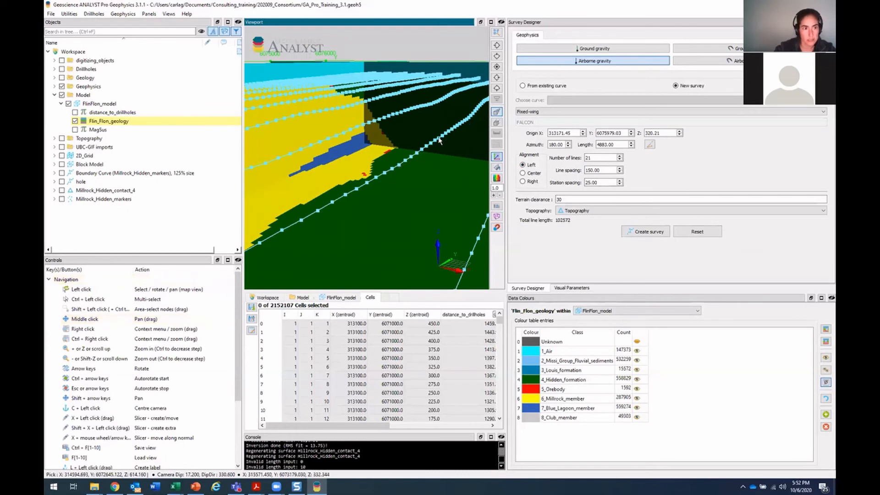
{"action": "scroll", "coordinate": [458, 91], "scroll_direction": "down", "scroll_amount": 5}
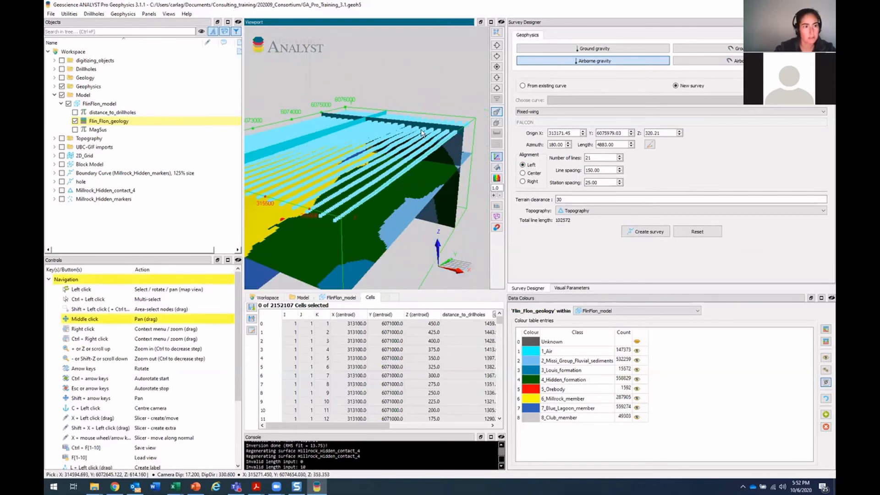
{"action": "middle_click_drag", "start_coordinate": [435, 123], "coordinate": [427, 133]}
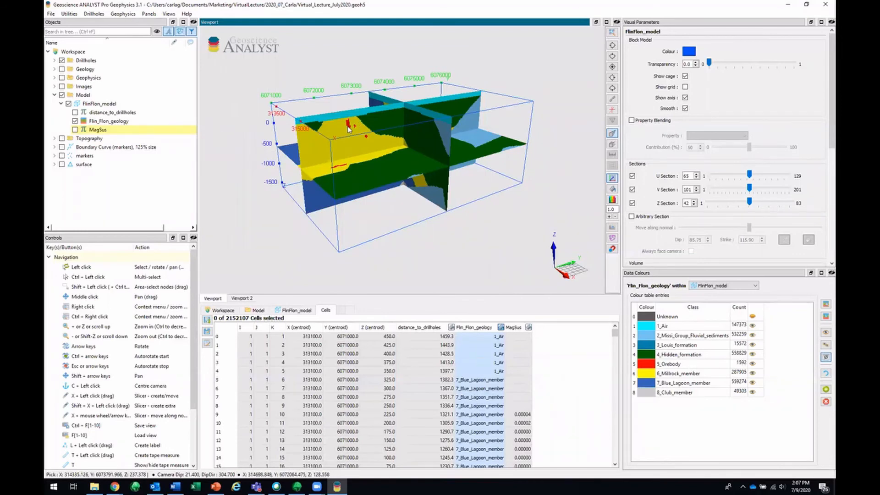
In the VirtualLecture_July2020 project, show the Geophysics data, list the Fixed-wing - FALCON survey's properties, and view the survey from above.
{"action": "left_click", "coordinate": [62, 78]}
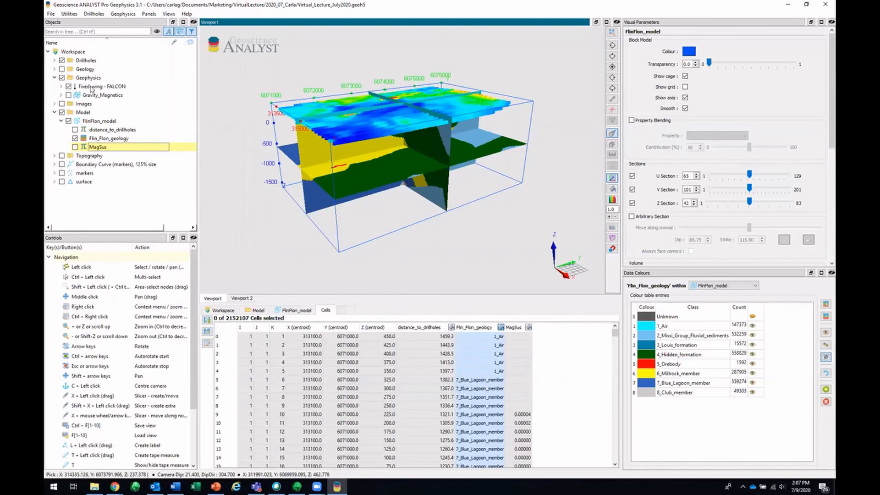
{"action": "left_click", "coordinate": [60, 86]}
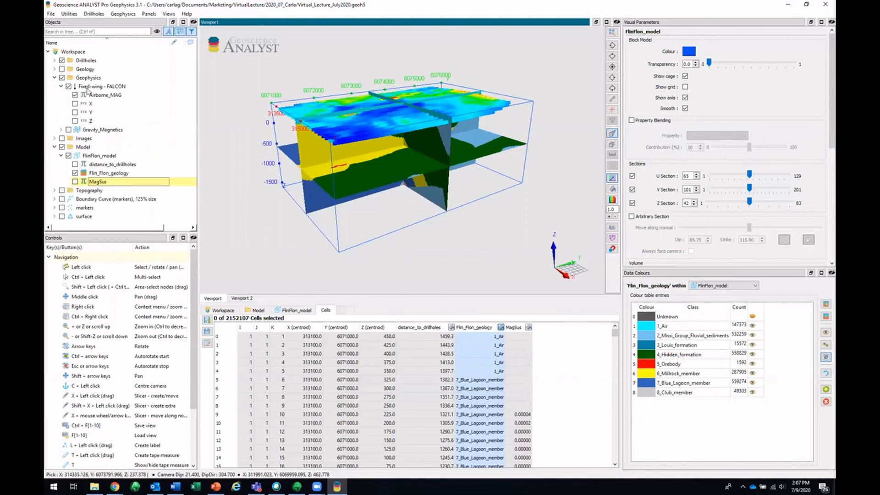
{"action": "left_click", "coordinate": [612, 66]}
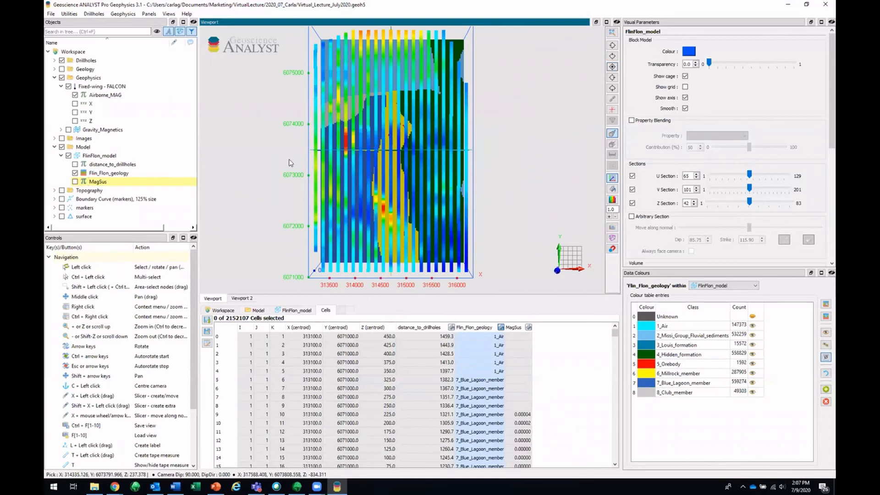
Isolate the survey lines by hiding FlinFlon_model, and restore the model with the Fixed-wing - FALCON survey hidden to view it in 3D.
{"action": "left_click", "coordinate": [69, 156]}
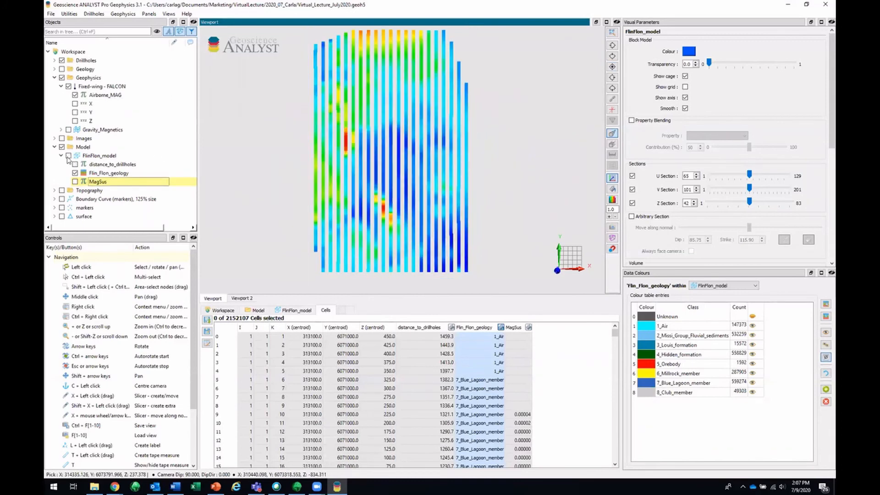
{"action": "left_click", "coordinate": [68, 156]}
{"action": "left_click", "coordinate": [68, 86]}
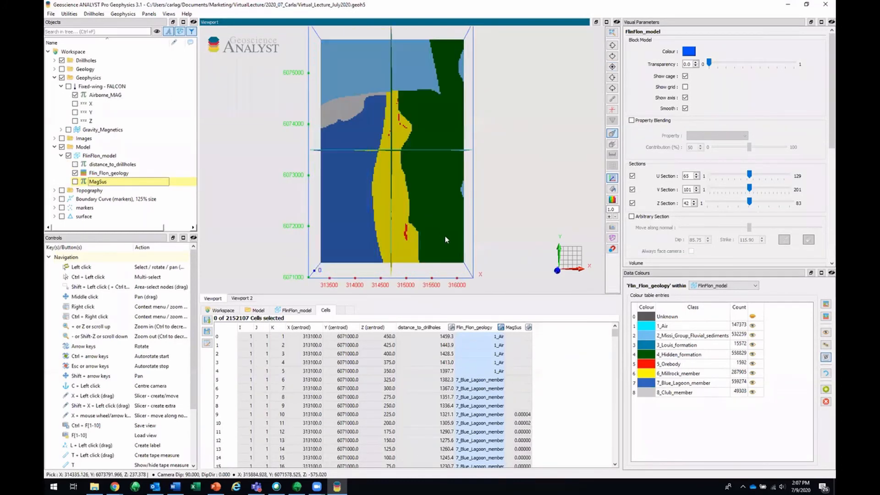
{"action": "left_click_drag", "start_coordinate": [446, 239], "coordinate": [404, 162]}
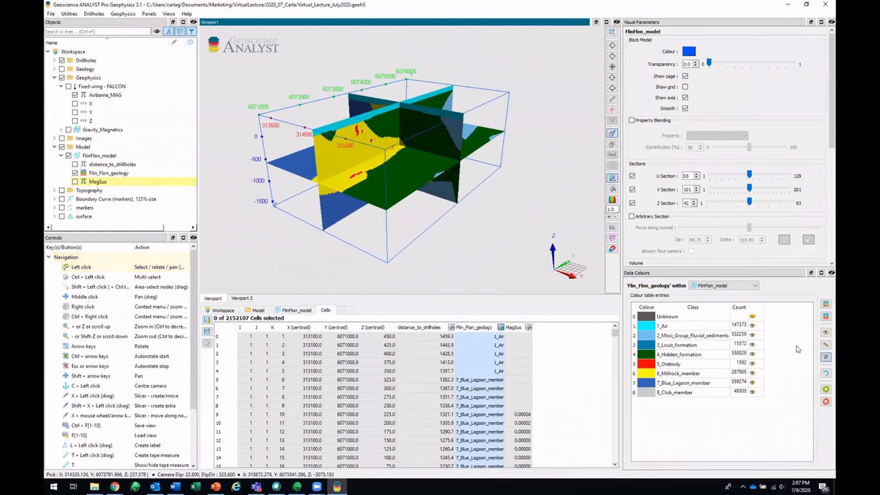
Add a mag_contrast column to the Flin_Flon_geology class table and set its value for 5_Orebody to 0.05.
{"action": "left_click", "coordinate": [824, 390]}
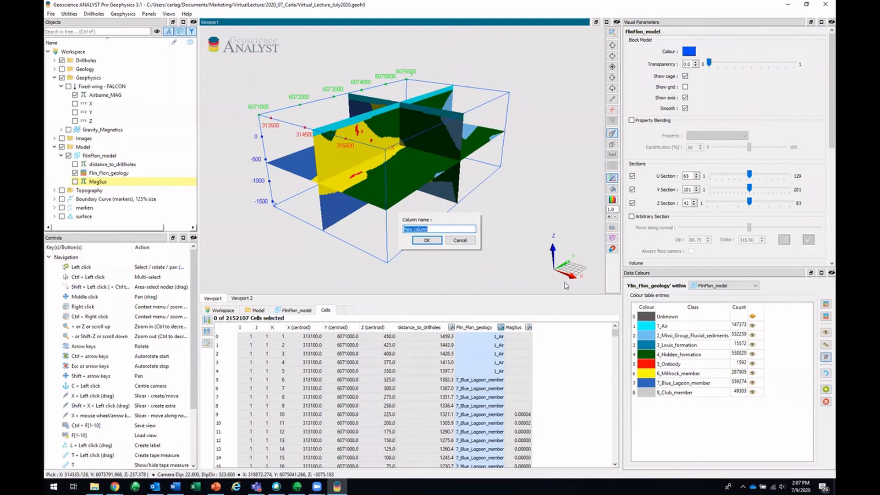
{"action": "type", "text": "mag_contrast"}
{"action": "key", "text": "Return"}
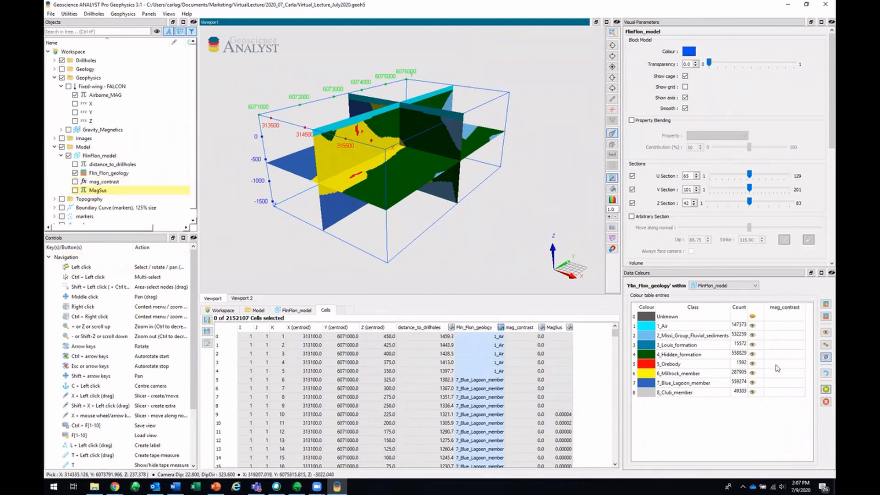
{"action": "double_click", "coordinate": [776, 363]}
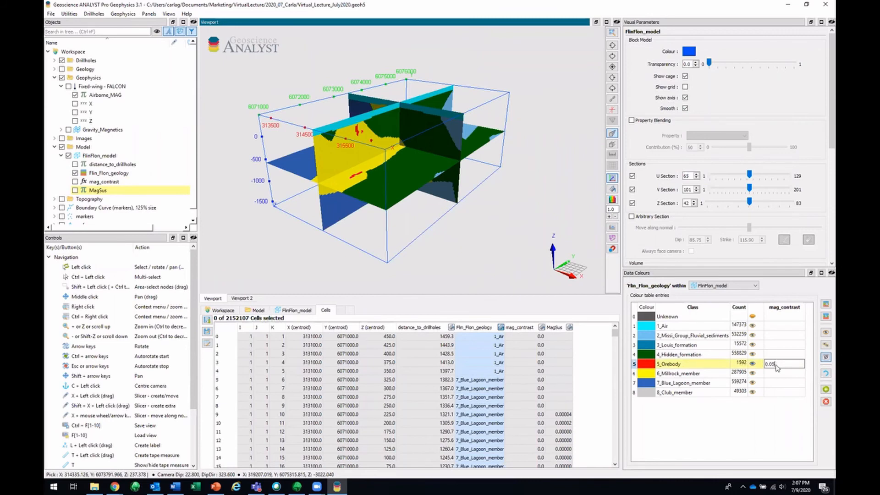
{"action": "key", "text": "Return"}
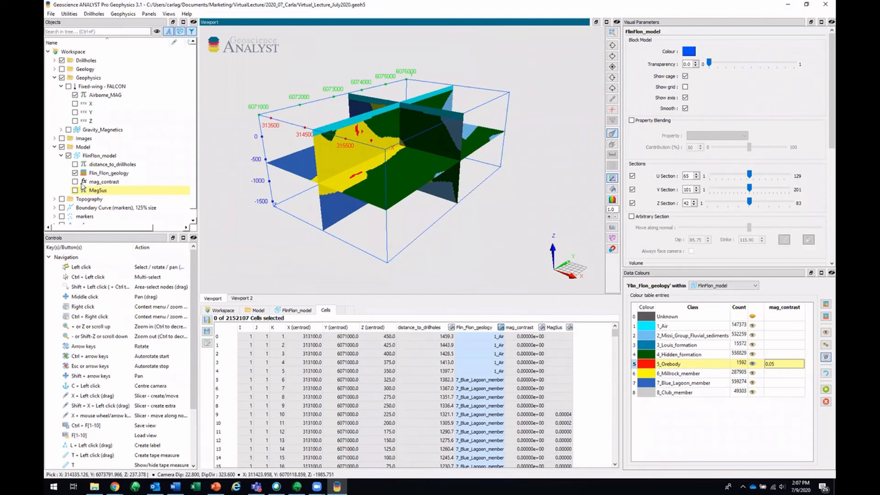
Display mag_contrast on FlinFlon_model with the U section at 70, and show the Fixed-wing - FALCON survey.
{"action": "left_click", "coordinate": [78, 182]}
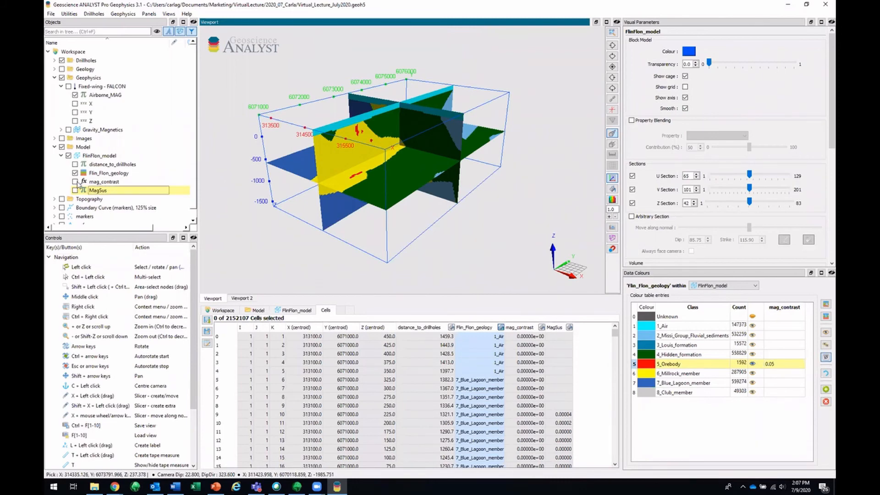
{"action": "left_click", "coordinate": [76, 182]}
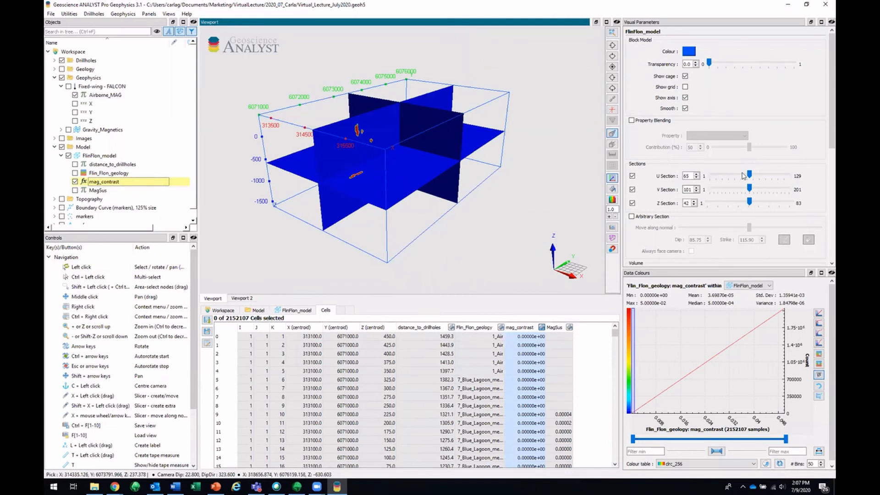
{"action": "left_click_drag", "start_coordinate": [749, 175], "coordinate": [753, 175]}
{"action": "left_click", "coordinate": [69, 87]}
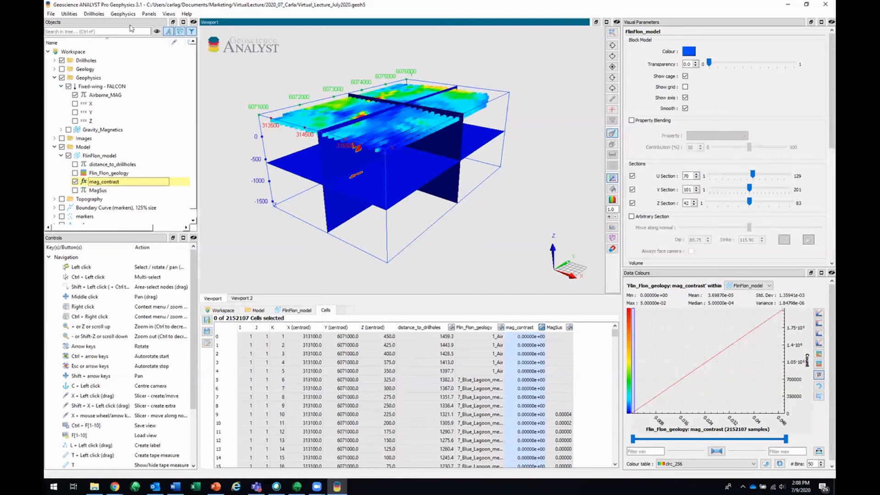
Set up a magnetic forward model observed at Fixed-wing - FALCON, with field strength 60000, inclination 79 and declination 11.
{"action": "left_click", "coordinate": [124, 14]}
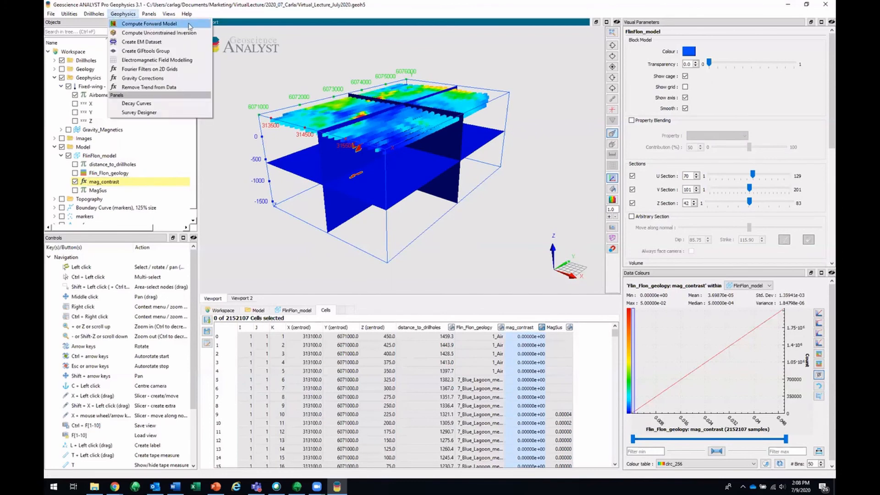
{"action": "left_click", "coordinate": [193, 27]}
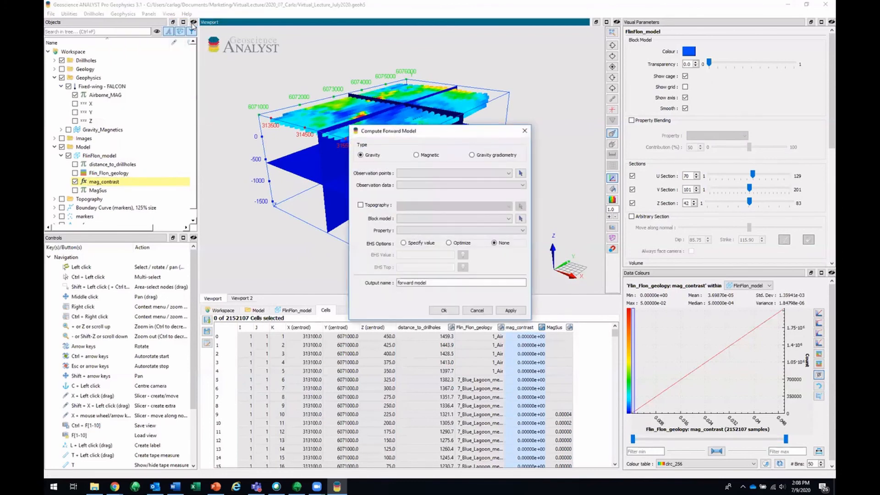
{"action": "left_click", "coordinate": [431, 158]}
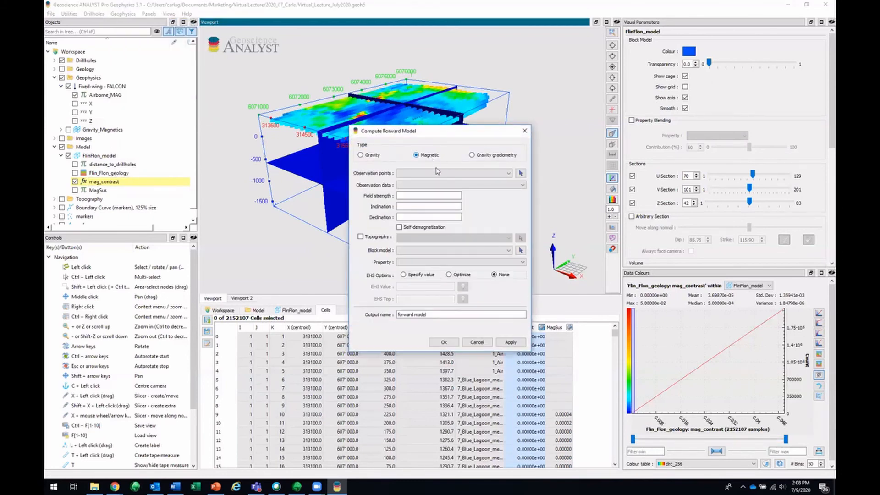
{"action": "left_click", "coordinate": [520, 173]}
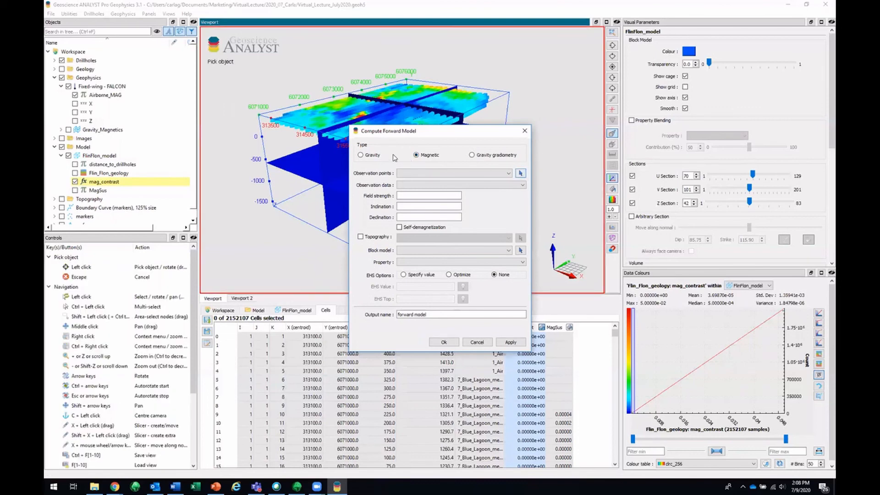
{"action": "left_click", "coordinate": [304, 123]}
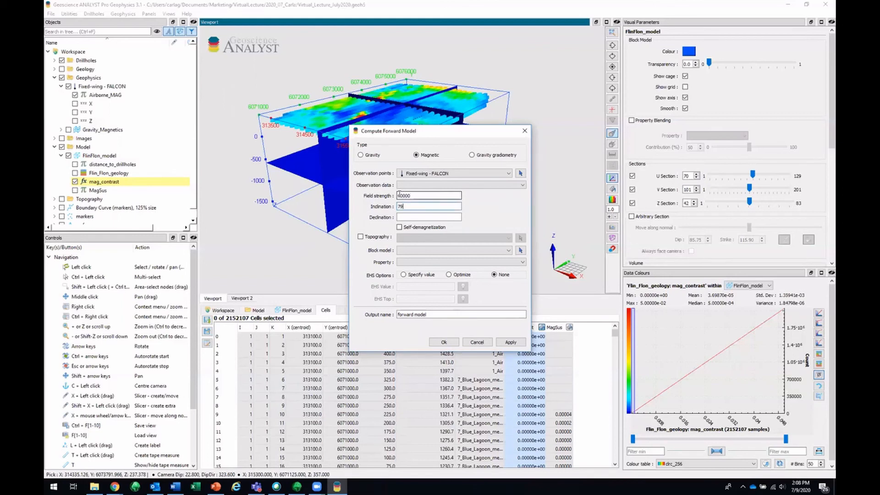
Include Topography, assign FlinFlon_model with its mag_contrast property, and compute the forward model.
{"action": "left_click", "coordinate": [381, 236]}
{"action": "left_click", "coordinate": [442, 238]}
{"action": "left_click", "coordinate": [427, 253]}
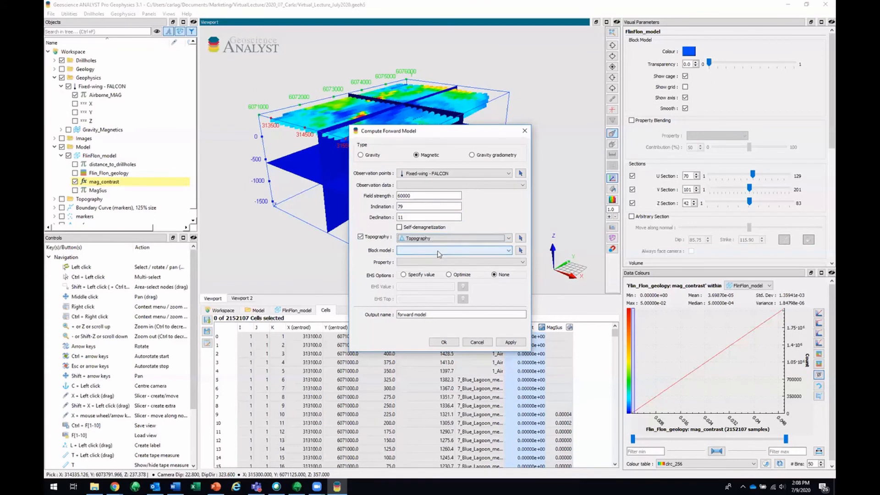
{"action": "left_click", "coordinate": [438, 250]}
{"action": "left_click", "coordinate": [438, 260]}
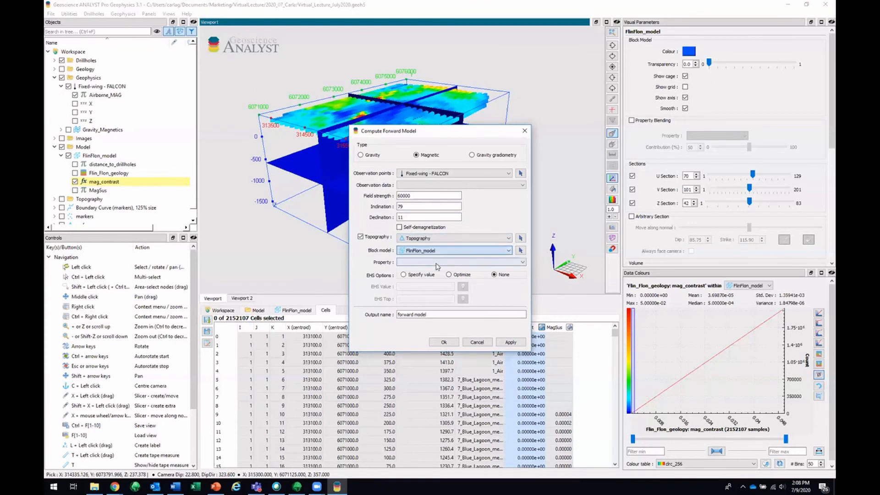
{"action": "left_click", "coordinate": [438, 262]}
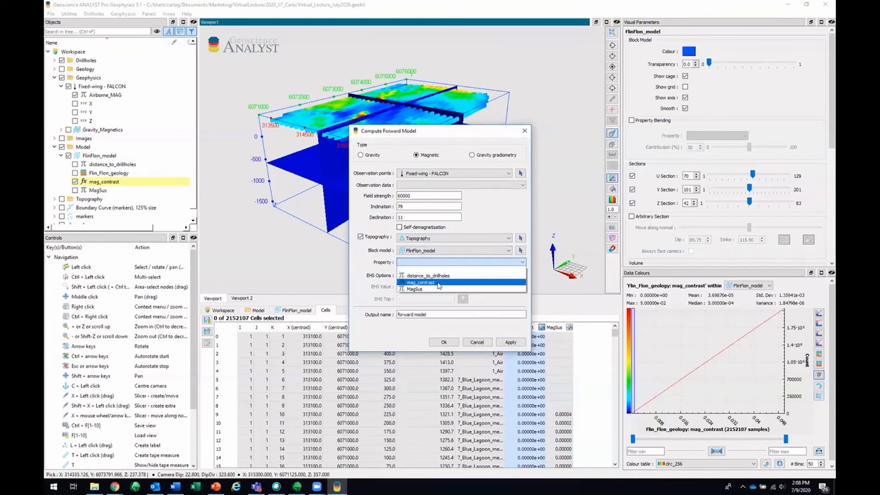
{"action": "left_click", "coordinate": [439, 283]}
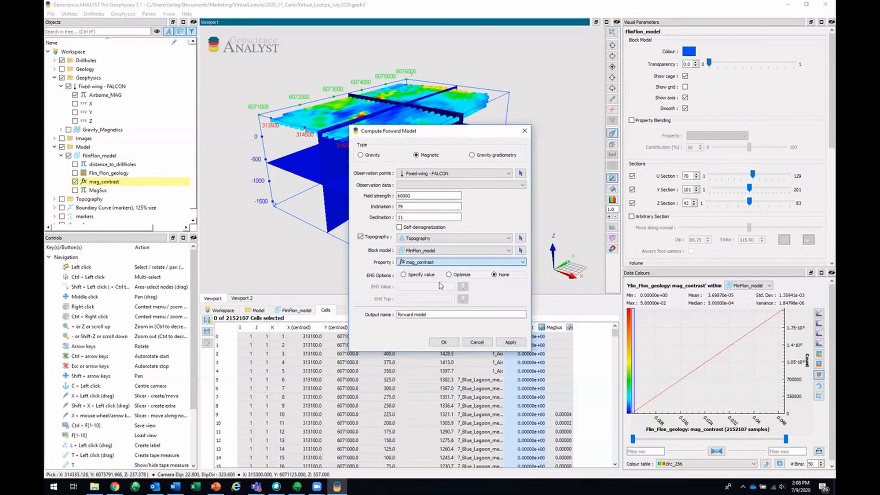
{"action": "left_click", "coordinate": [443, 342]}
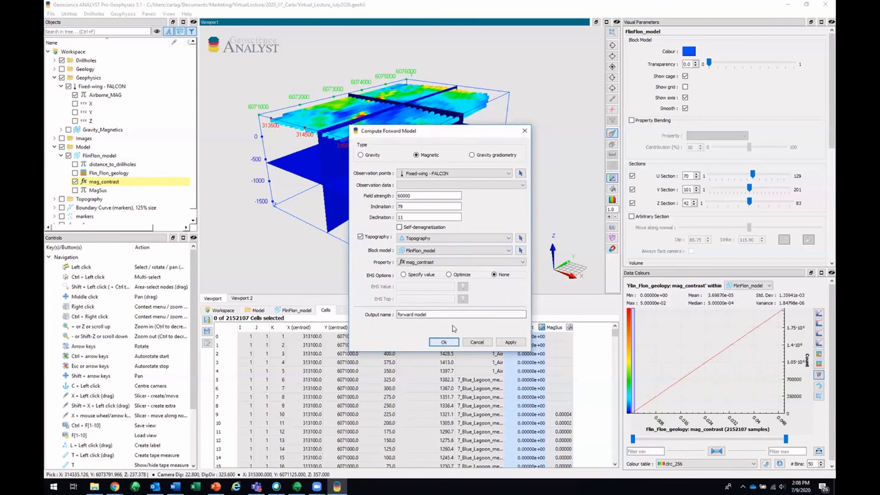
{"action": "left_click", "coordinate": [443, 342]}
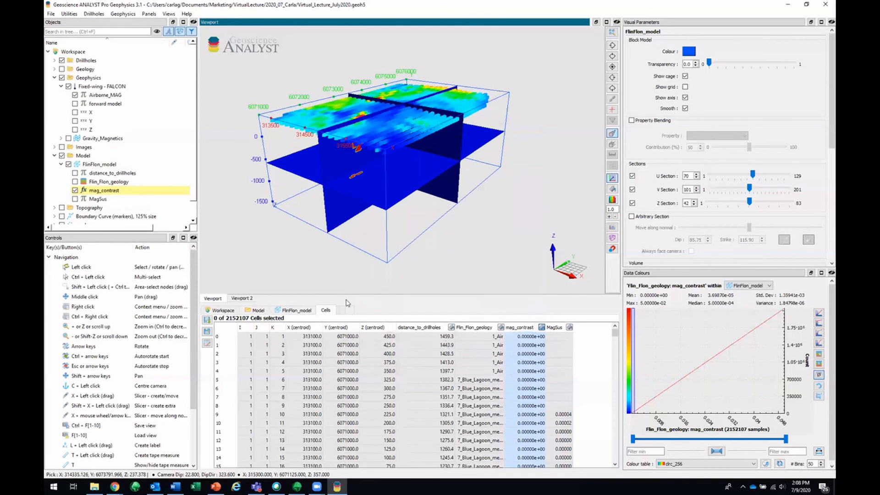
Hide FlinFlon_model and display the forward model data on the survey lines as seen from above.
{"action": "left_click", "coordinate": [68, 164]}
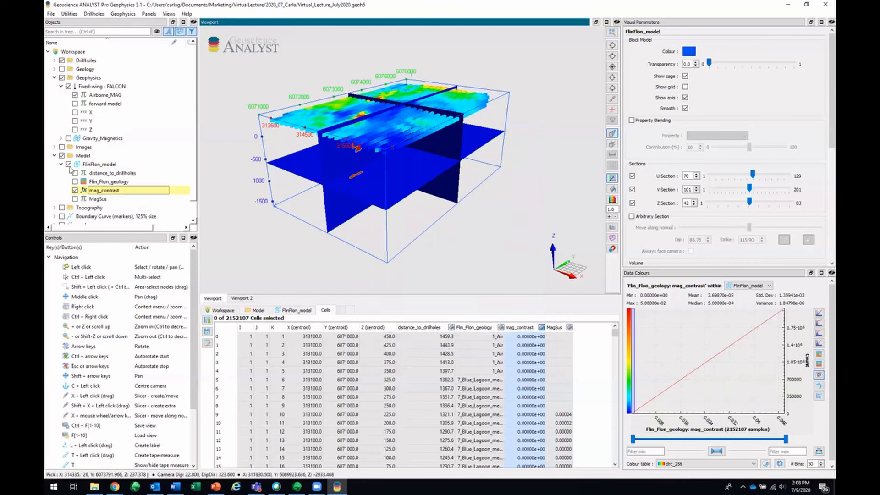
{"action": "left_click", "coordinate": [612, 67]}
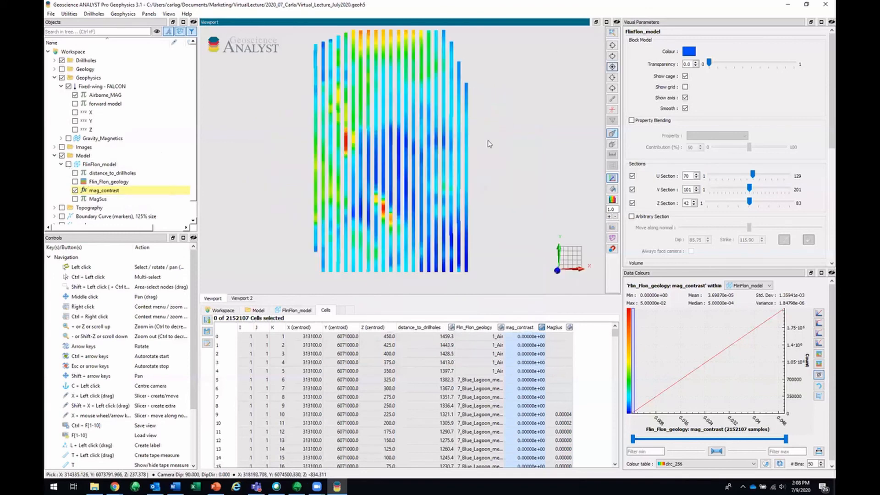
{"action": "left_click", "coordinate": [75, 95]}
{"action": "left_click", "coordinate": [75, 103]}
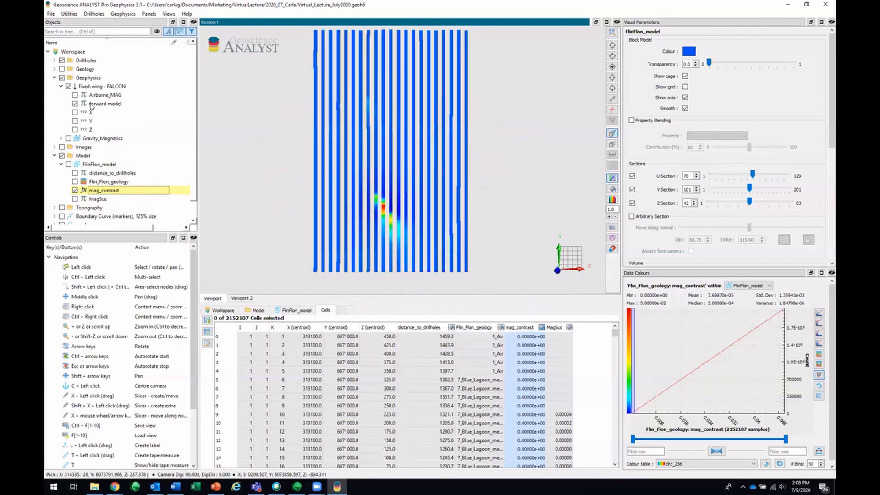
{"action": "middle_click_drag", "start_coordinate": [319, 120], "coordinate": [333, 129]}
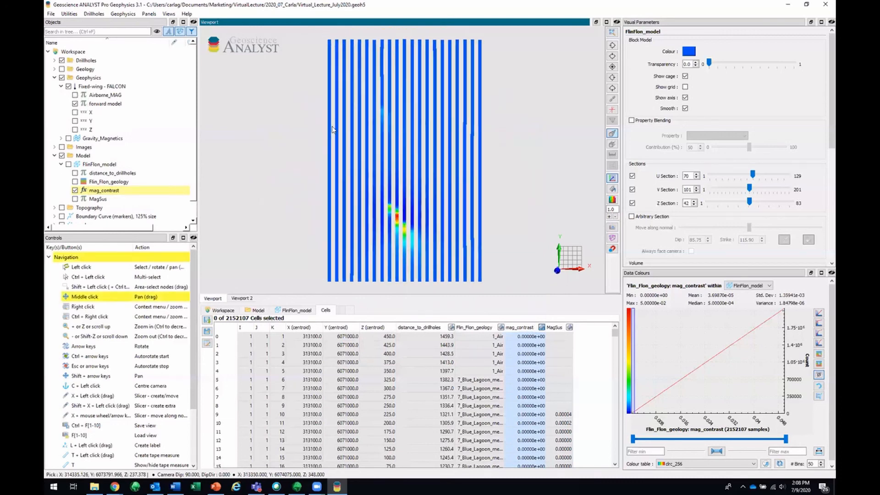
Compare the Airborne_MAG and forward model responses by alternating them on the survey lines.
{"action": "left_click", "coordinate": [99, 94]}
{"action": "left_click", "coordinate": [75, 95]}
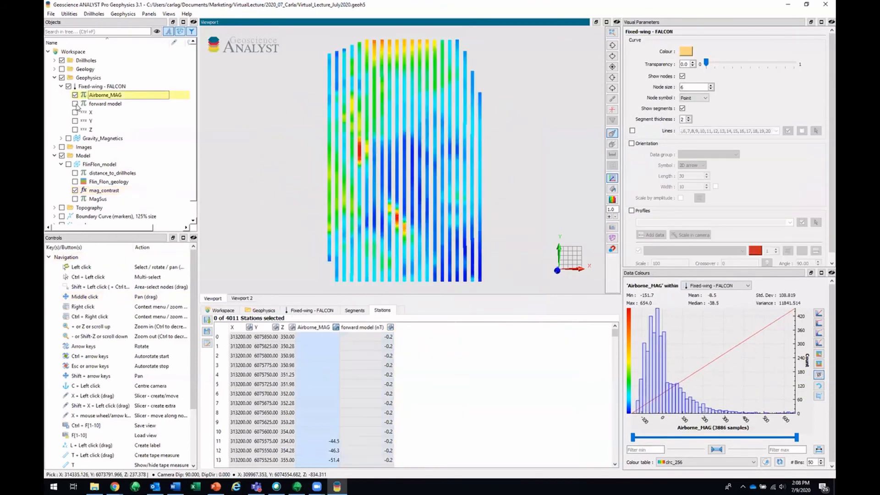
{"action": "left_click", "coordinate": [75, 104]}
{"action": "left_click", "coordinate": [75, 94]}
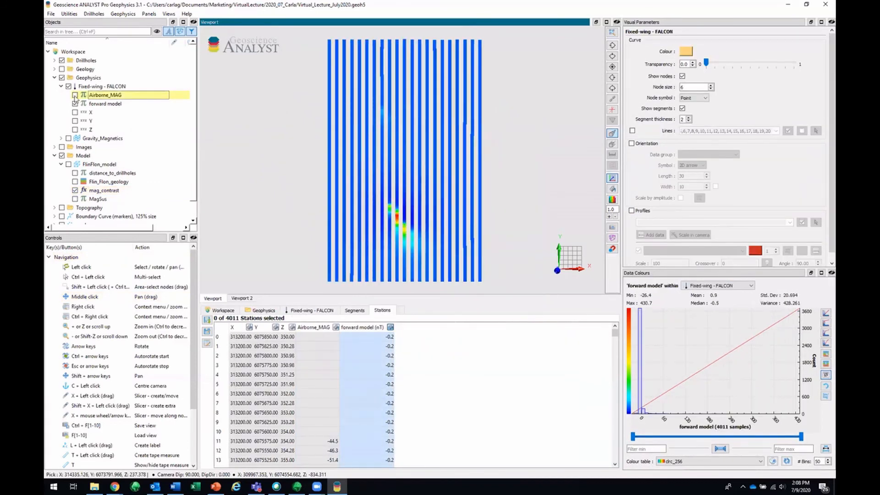
{"action": "left_click", "coordinate": [74, 95]}
{"action": "left_click", "coordinate": [75, 104]}
Open the 2D Profile Viewer and plot the Fixed-wing - FALCON line 9 that crosses the forward model anomaly.
{"action": "left_click", "coordinate": [151, 15]}
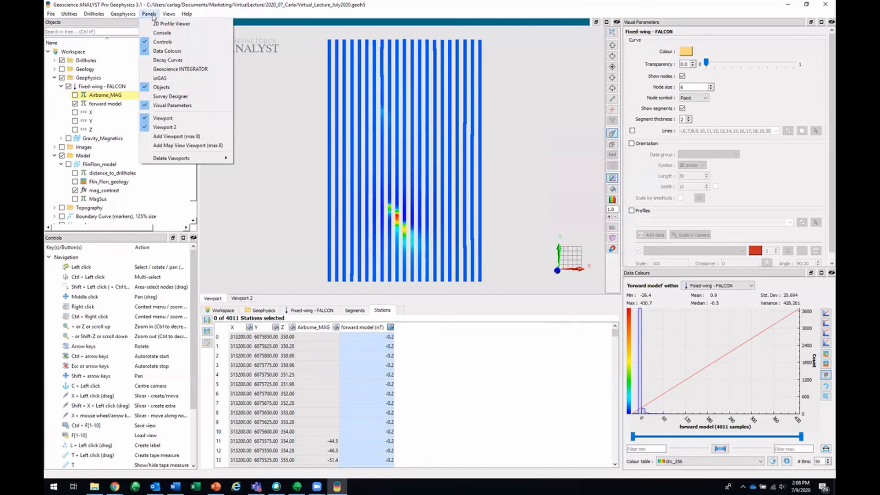
{"action": "left_click", "coordinate": [207, 26]}
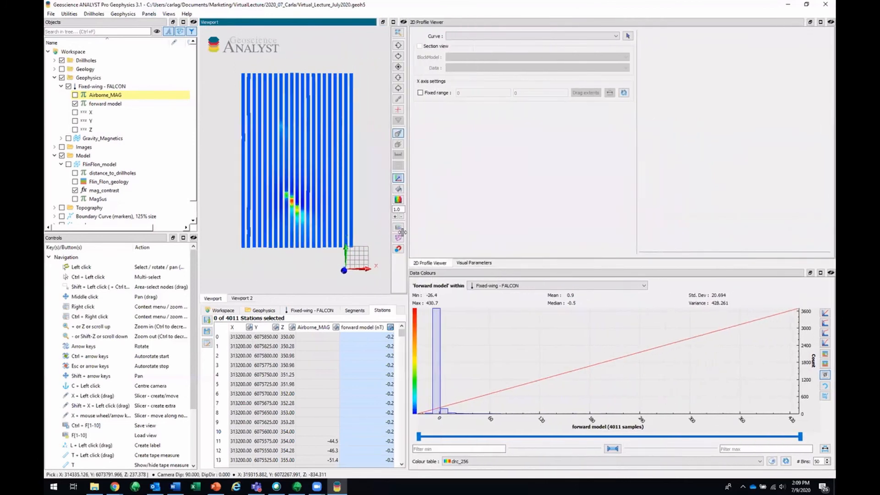
{"action": "scroll", "coordinate": [281, 183], "scroll_direction": "up", "scroll_amount": 3}
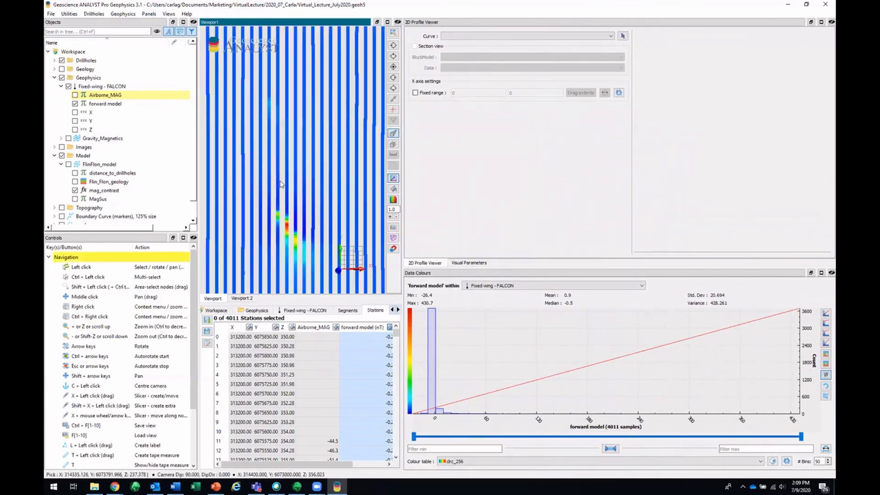
{"action": "scroll", "coordinate": [282, 184], "scroll_direction": "down", "scroll_amount": 2}
{"action": "right_click_drag", "start_coordinate": [282, 185], "coordinate": [301, 174]}
{"action": "left_click", "coordinate": [622, 35]}
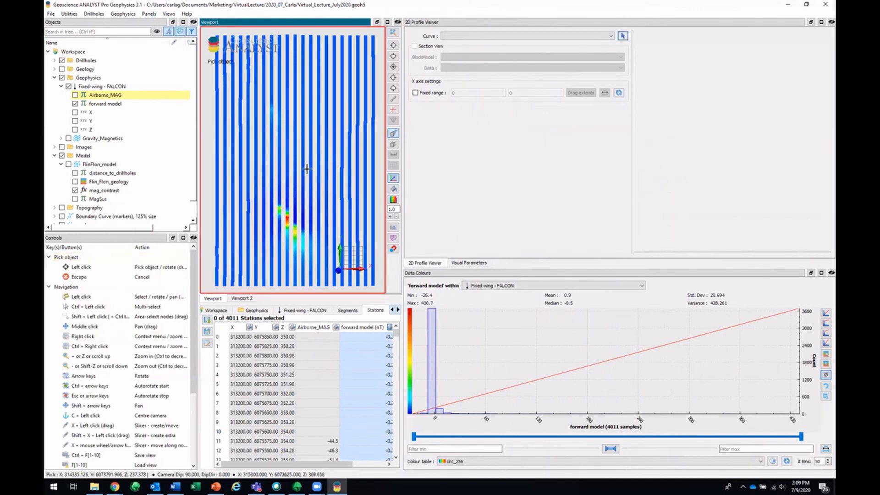
{"action": "left_click", "coordinate": [286, 204]}
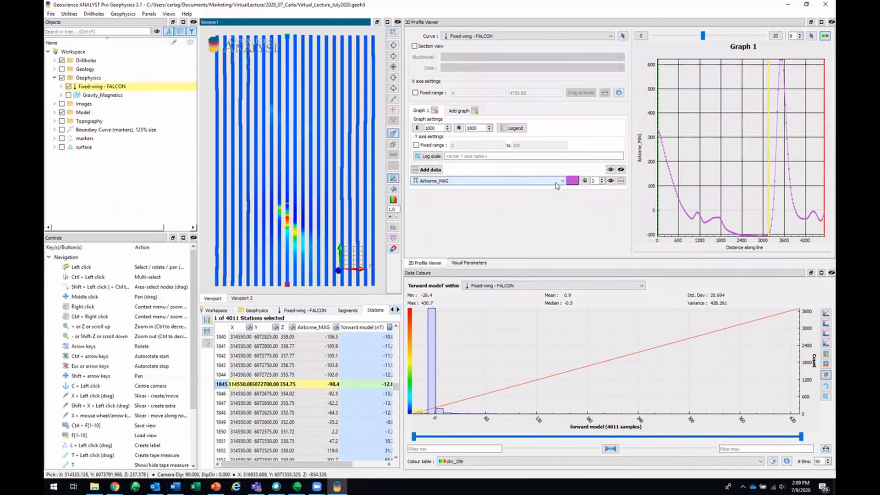
Add the forward model data to Graph 1 and colour its profile blue (#0000ff).
{"action": "left_click", "coordinate": [426, 169]}
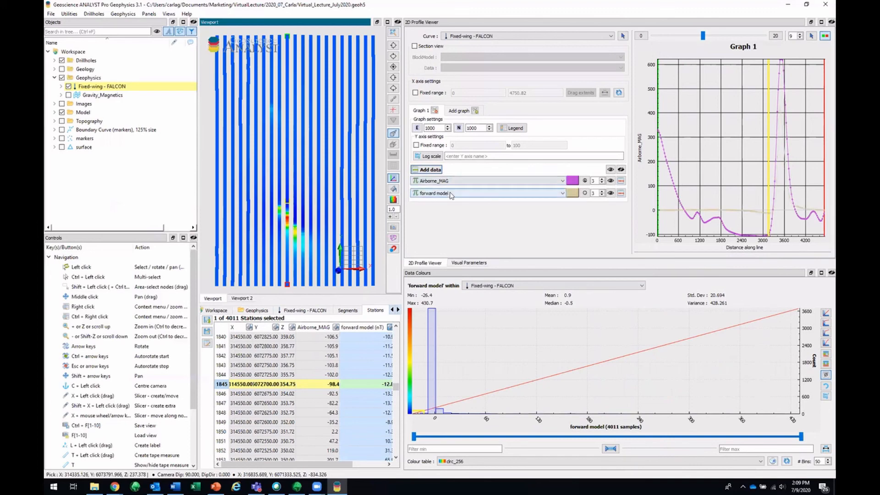
{"action": "left_click", "coordinate": [575, 196]}
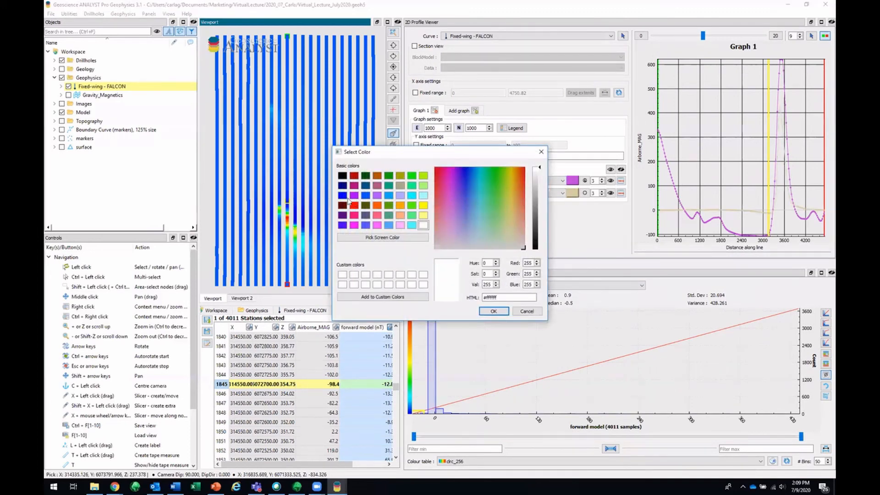
{"action": "left_click", "coordinate": [342, 195]}
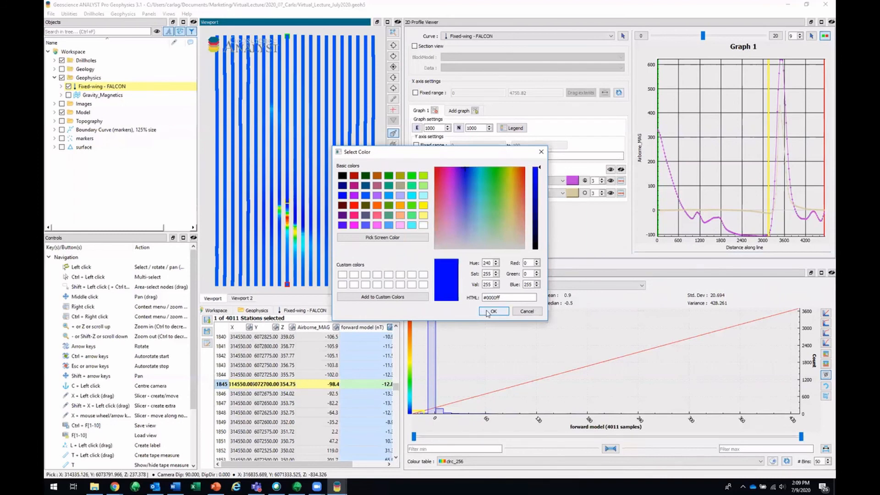
{"action": "left_click", "coordinate": [493, 311]}
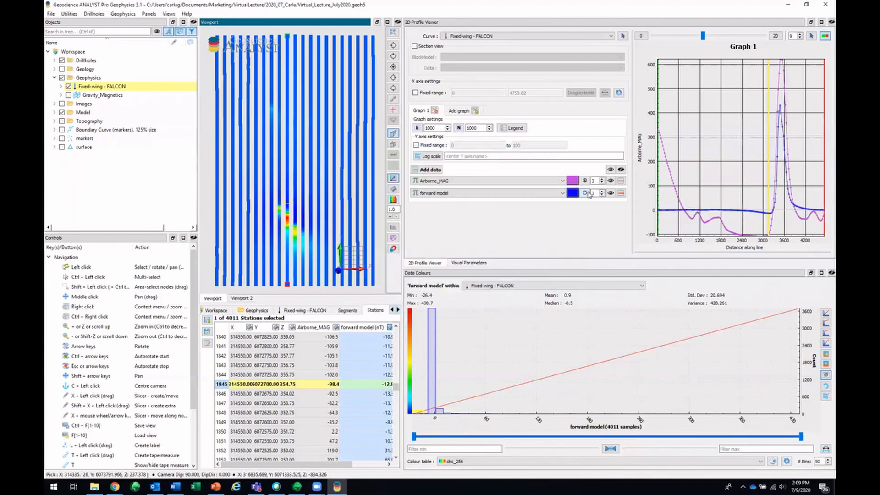
Give the forward model profile a filled circle symbol and show the legend on Graph 1.
{"action": "left_click", "coordinate": [585, 193]}
{"action": "left_click", "coordinate": [403, 250]}
{"action": "left_click", "coordinate": [501, 191]}
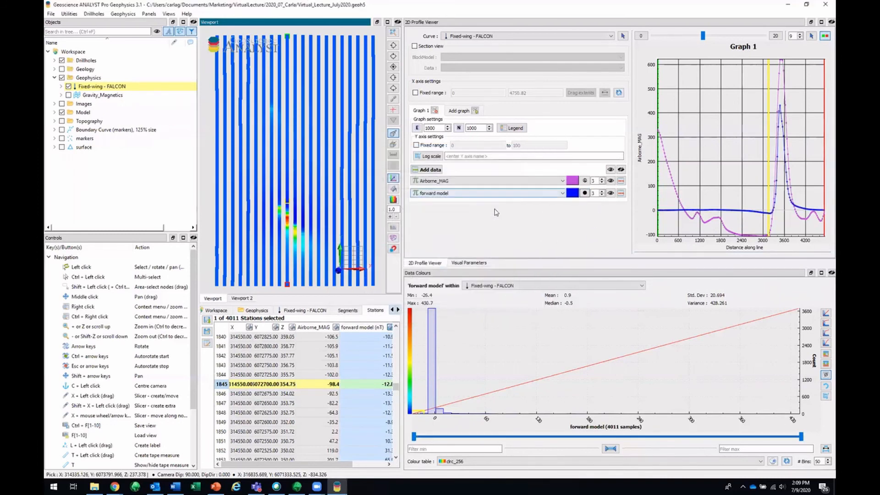
{"action": "left_click", "coordinate": [519, 130]}
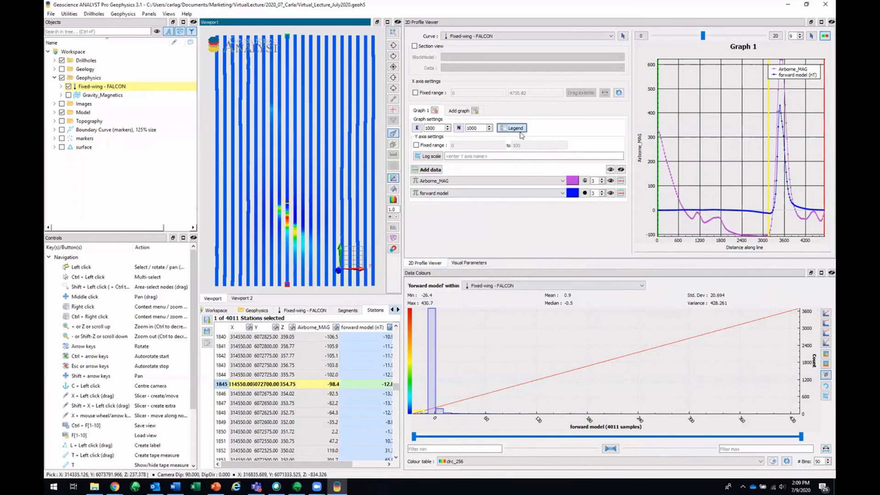
Compare the measured and modelled profiles on survey lines 10, 8 and 7, and return to line 9.
{"action": "mouse_move", "coordinate": [754, 213]}
{"action": "left_click", "coordinate": [800, 35]}
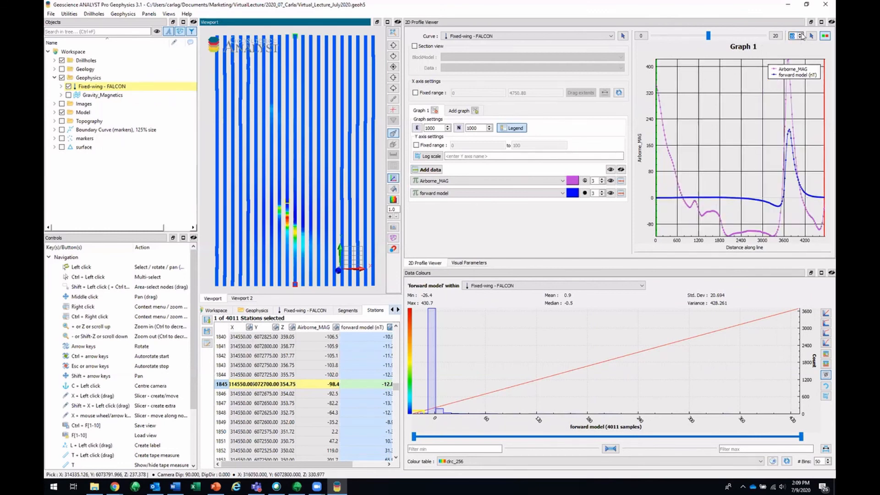
{"action": "left_click", "coordinate": [799, 37]}
{"action": "left_click", "coordinate": [800, 38]}
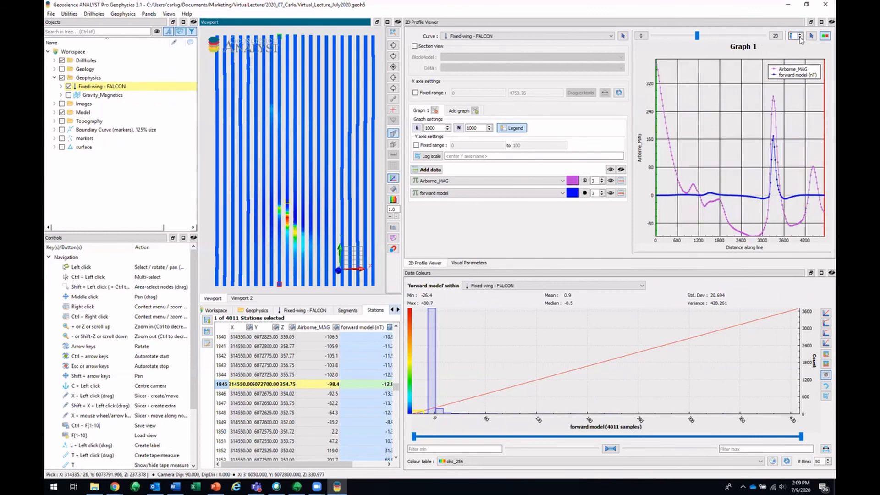
{"action": "left_click", "coordinate": [800, 38]}
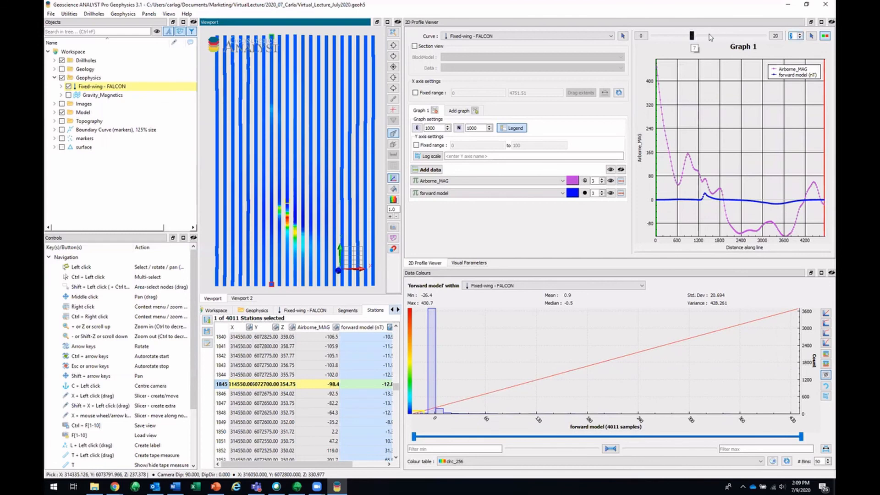
{"action": "left_click", "coordinate": [800, 34]}
{"action": "left_click", "coordinate": [800, 34]}
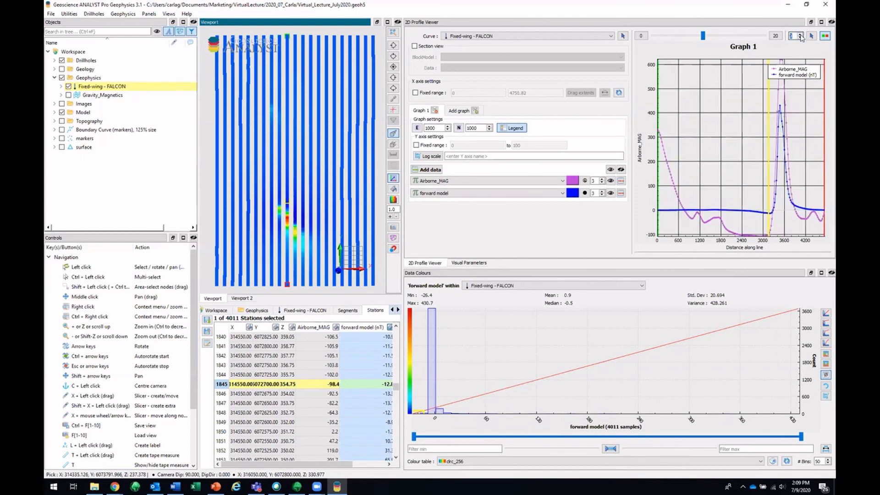